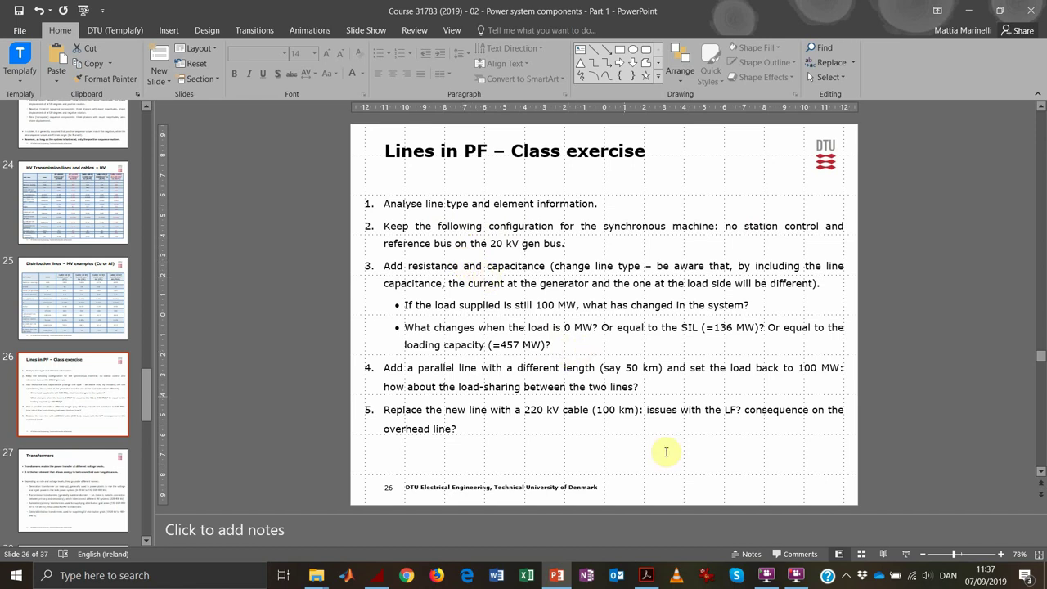
Switch to PowerFactory, duplicate the project Course 31783 2019 RM Lec01 within the Course 31783 - Fall 2019 folder, and activate the copy
left_click(381, 573)
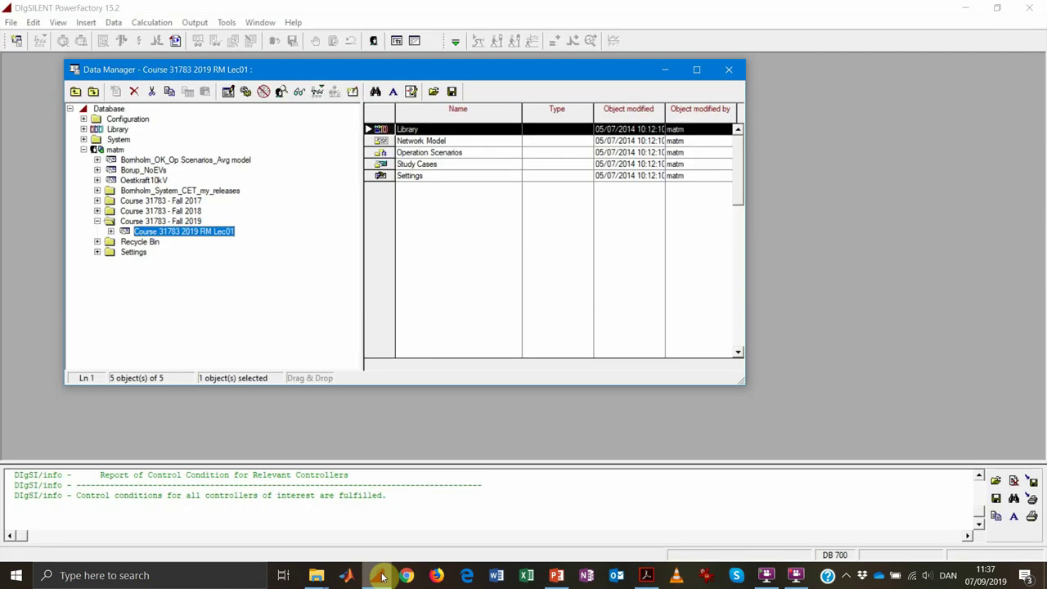
right_click(200, 235)
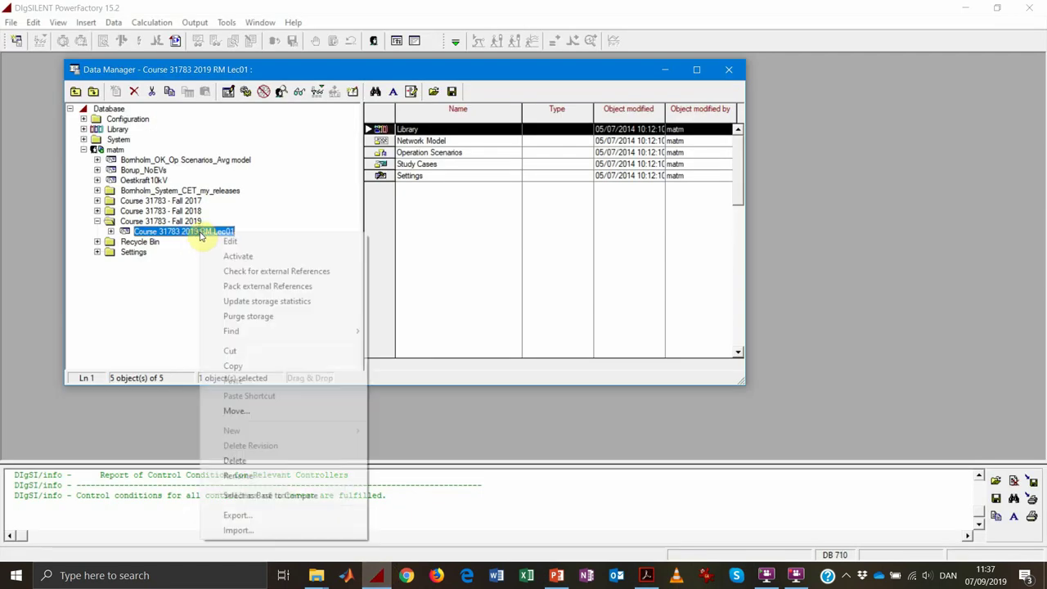
left_click(234, 366)
right_click(173, 221)
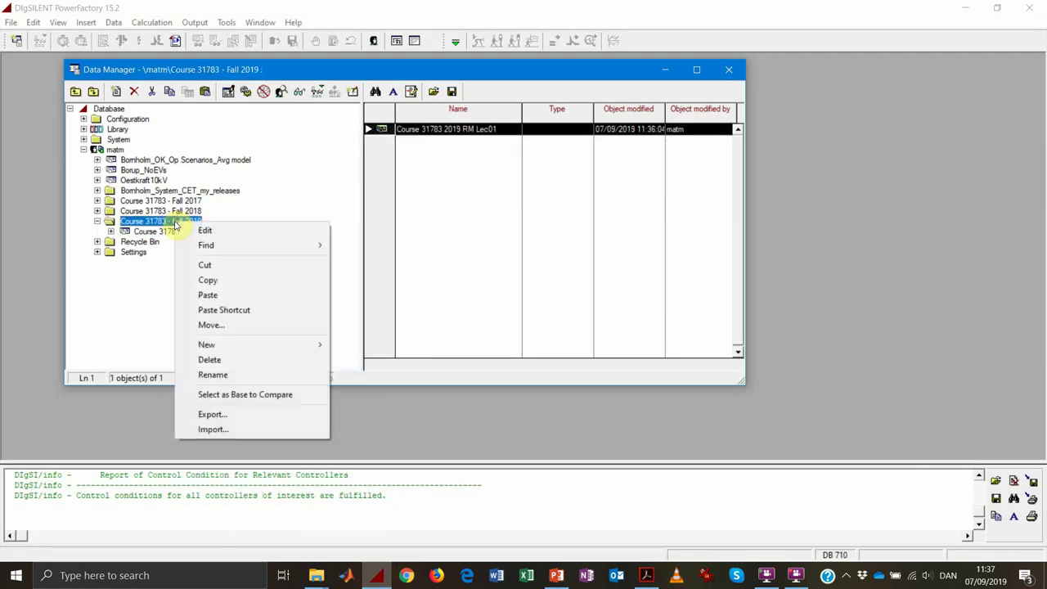
left_click(210, 294)
right_click(198, 241)
left_click(218, 262)
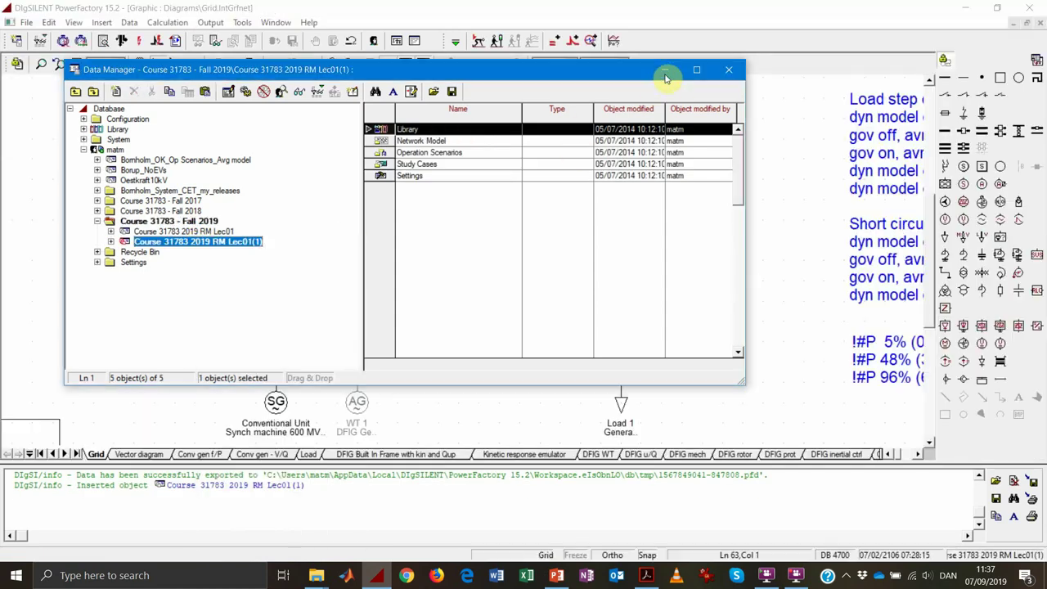
left_click(665, 70)
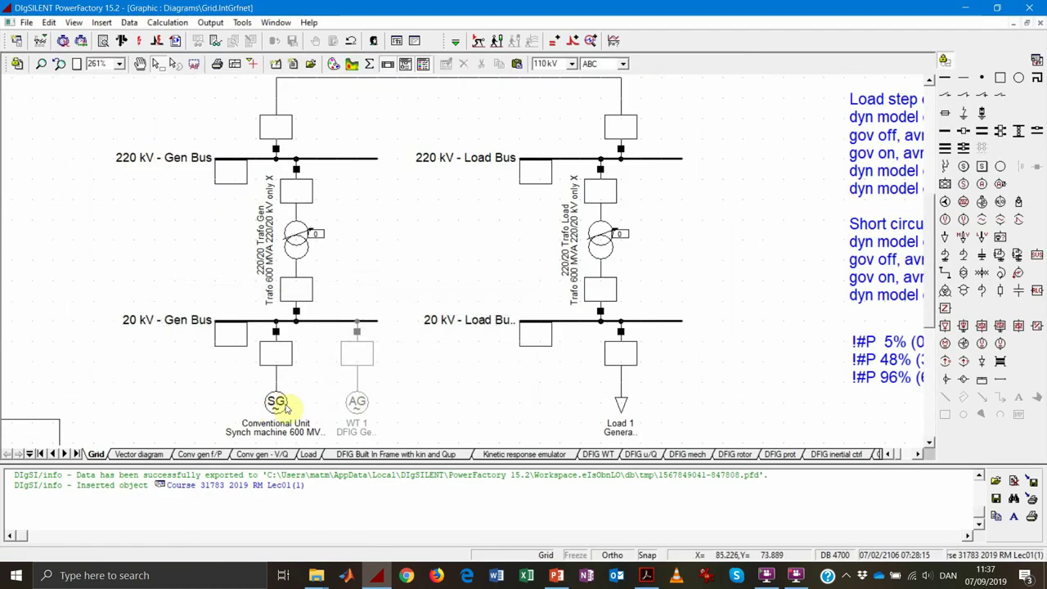
Remove the external station controller from the Conventional Unit synchronous machine's load flow settings
double_click(275, 404)
left_click(324, 157)
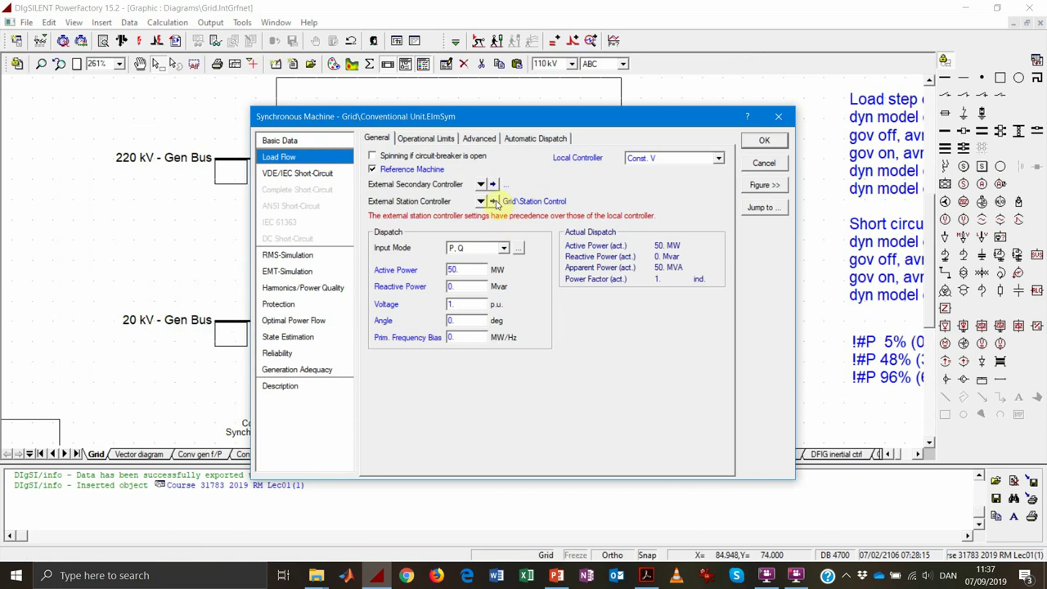
left_click(481, 200)
left_click(505, 250)
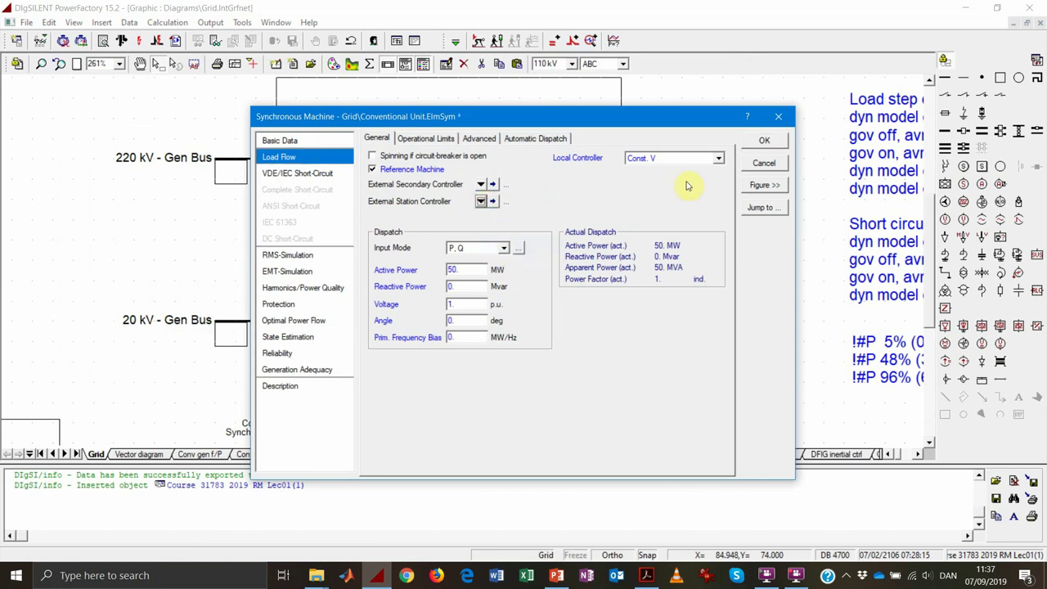
left_click(764, 141)
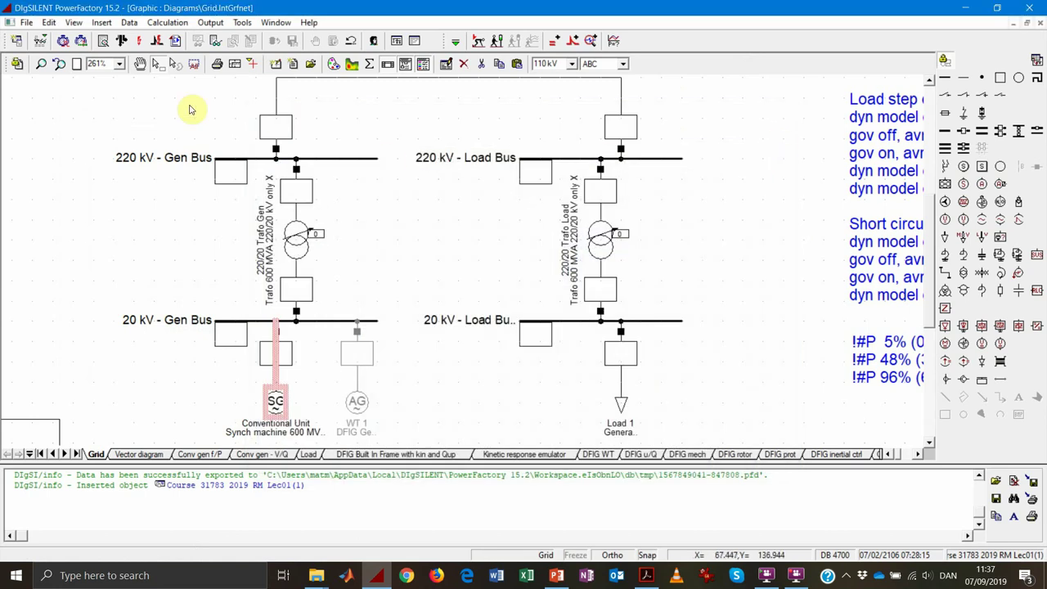
Clear the reference busbar in the load flow's active power control settings and run the load flow calculation
left_click(120, 43)
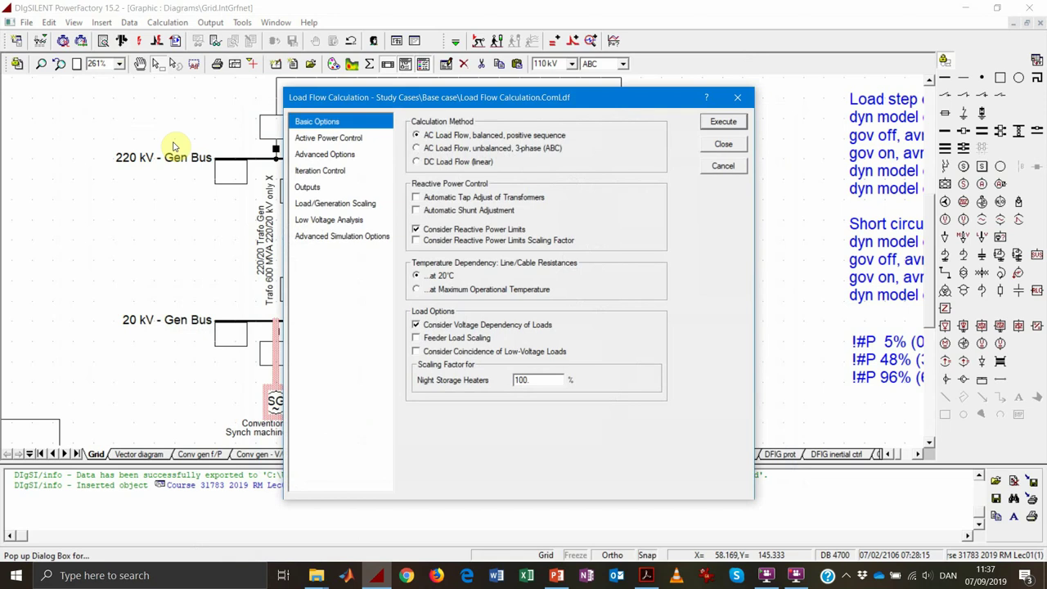
left_click(342, 139)
left_click(488, 320)
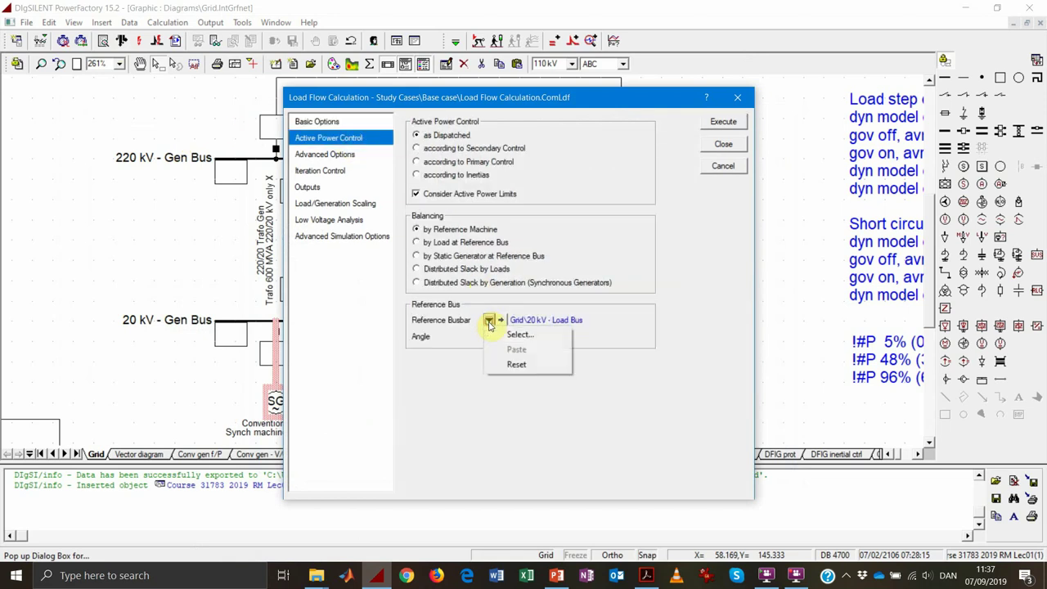
left_click(517, 364)
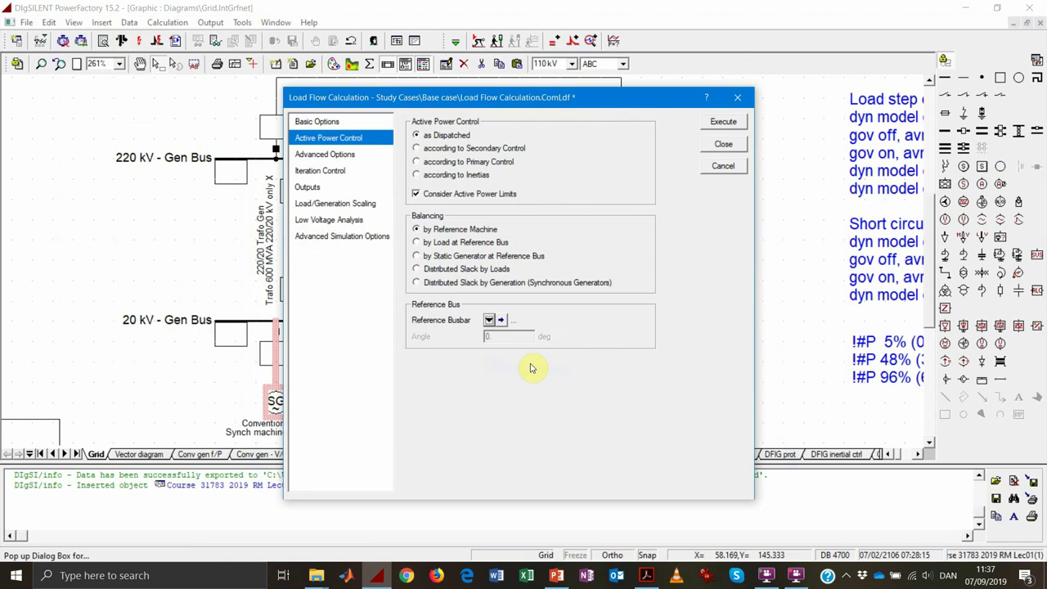
left_click(725, 122)
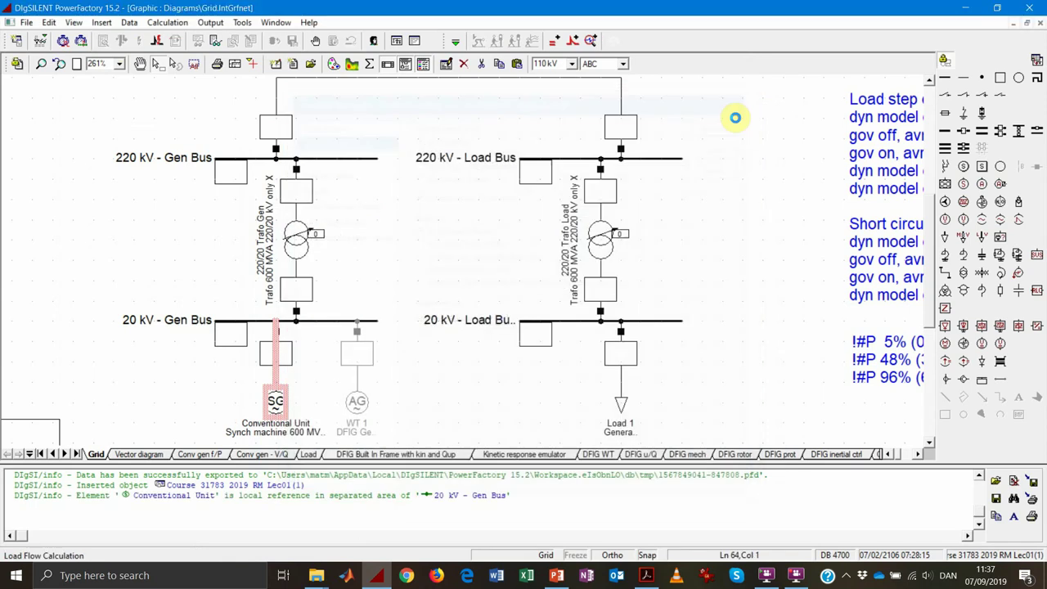
left_click(696, 253)
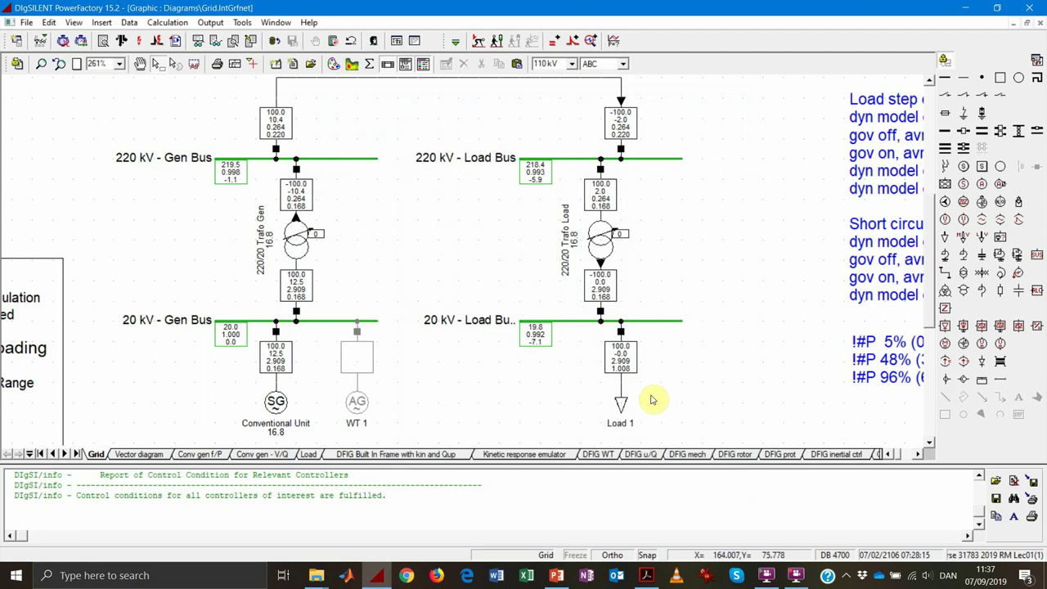
Examine the load flow results at the load, the generator and both ends of the HV line
scroll(483, 140, "up", 1)
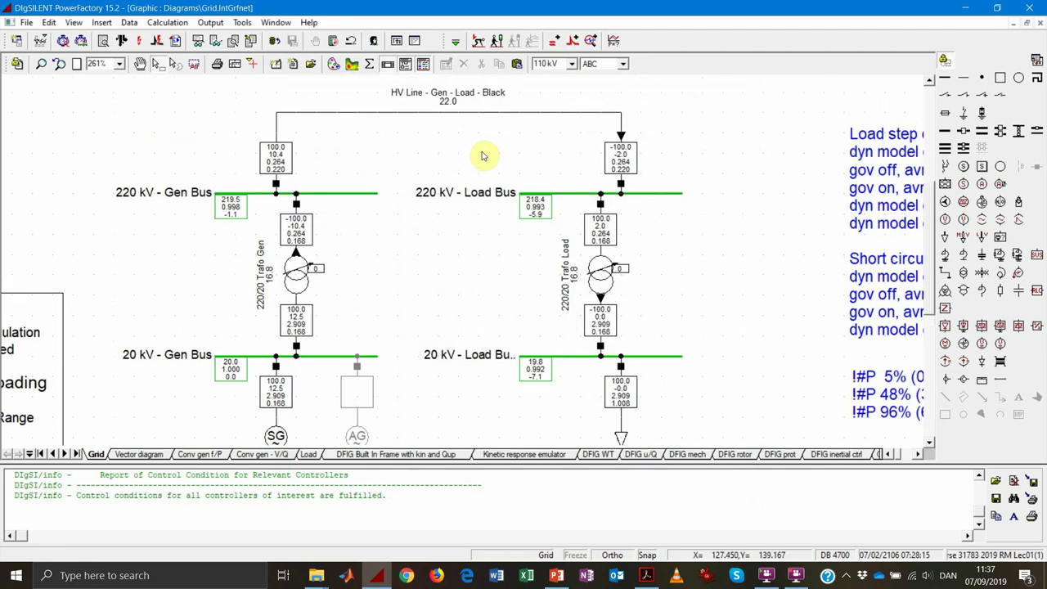
mouse_move(617, 402)
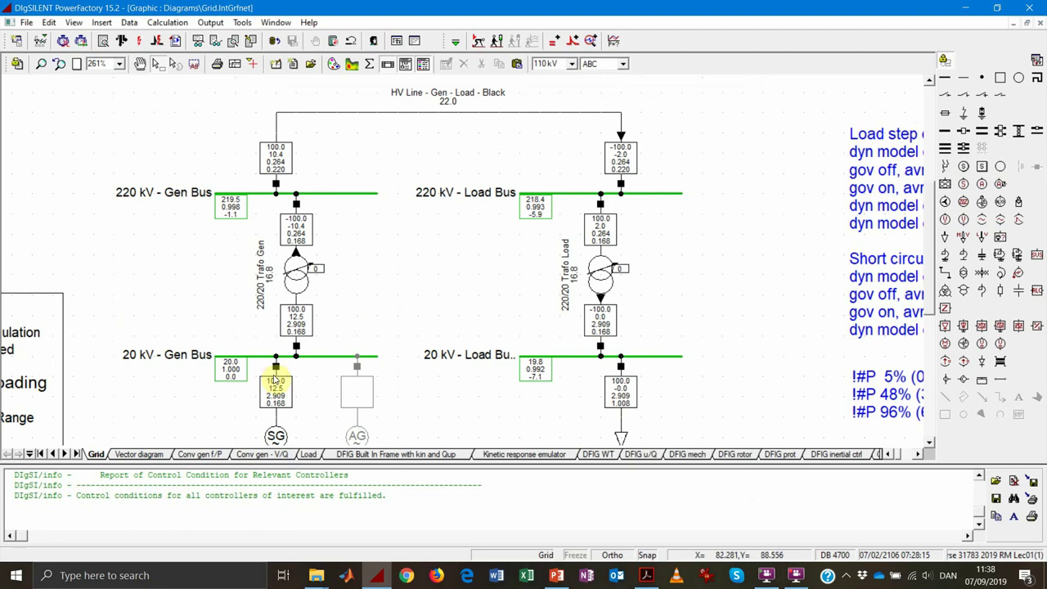
mouse_move(278, 400)
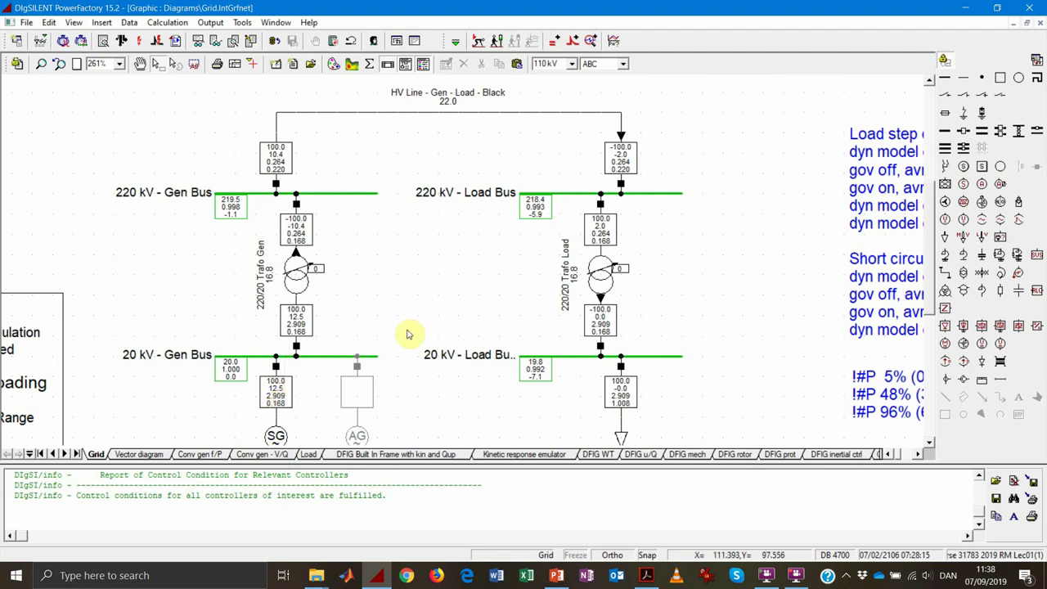
mouse_move(285, 164)
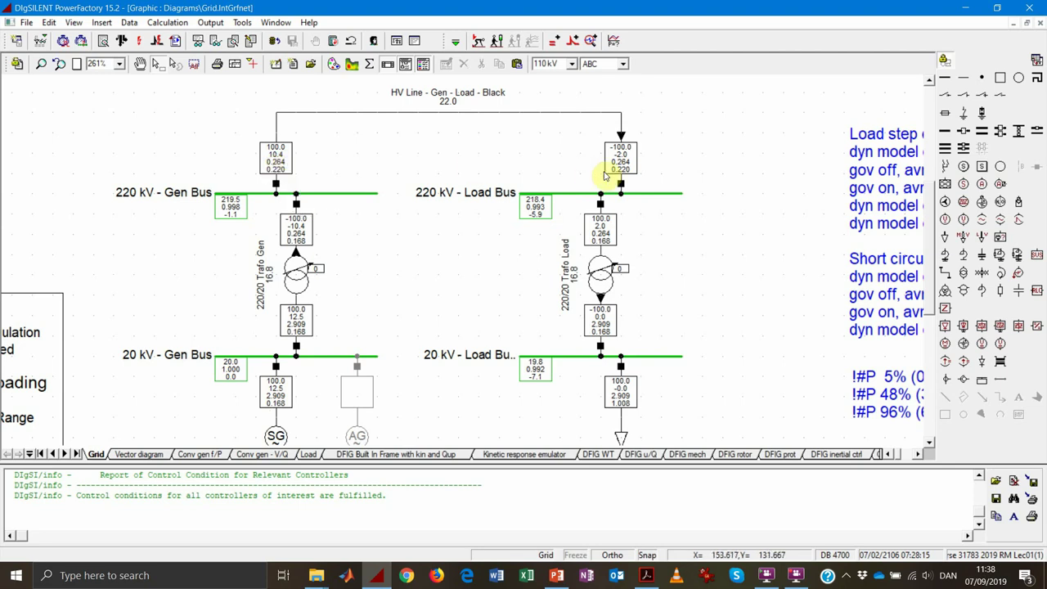
mouse_move(632, 168)
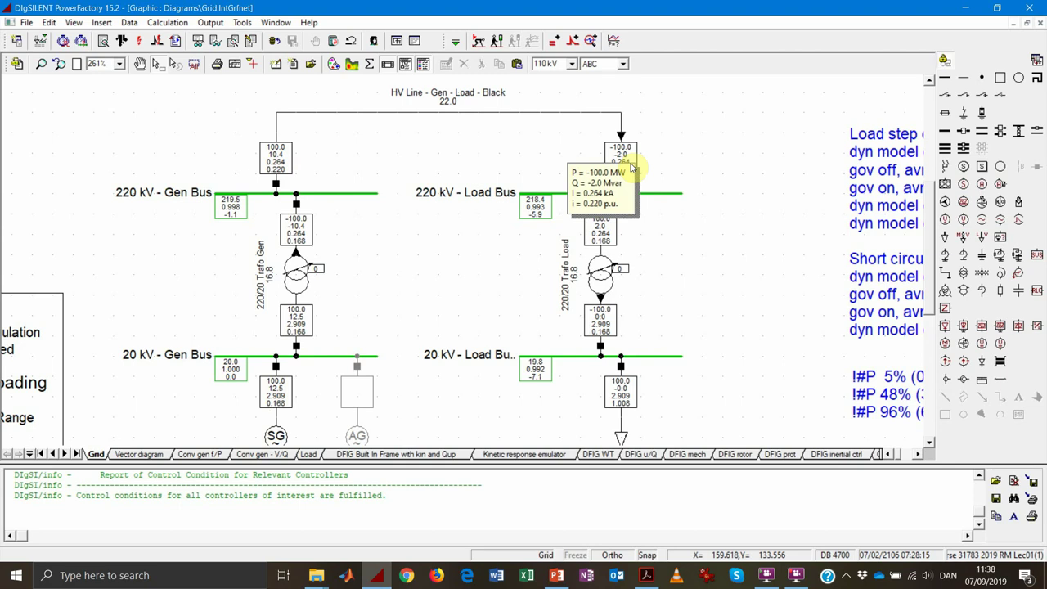
Review the HV line's length and number of parallel lines, and its type's rated voltage, resistance, reactance and capacitance
double_click(527, 112)
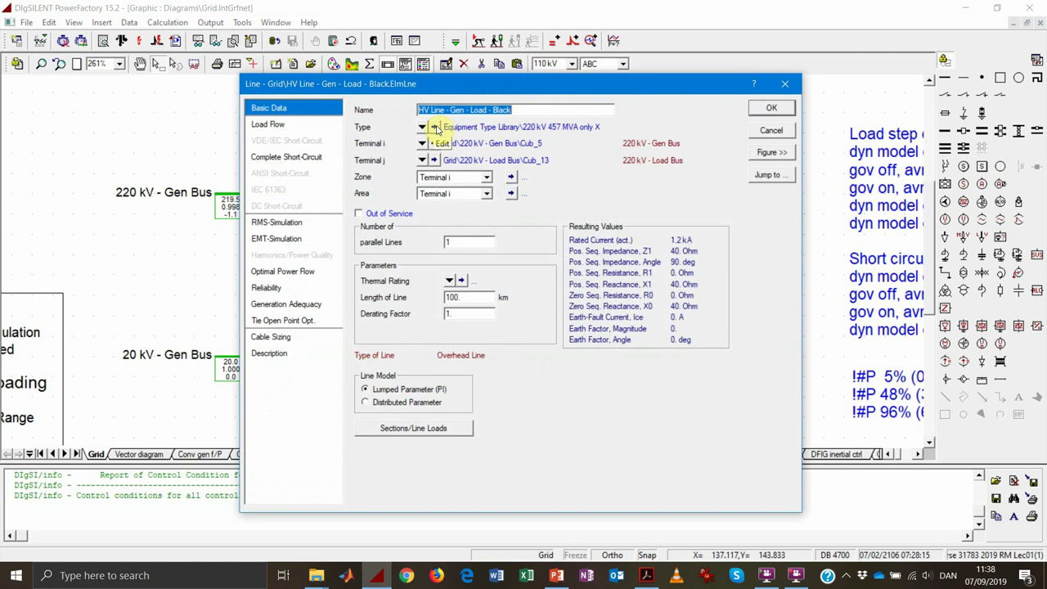
left_click(481, 297)
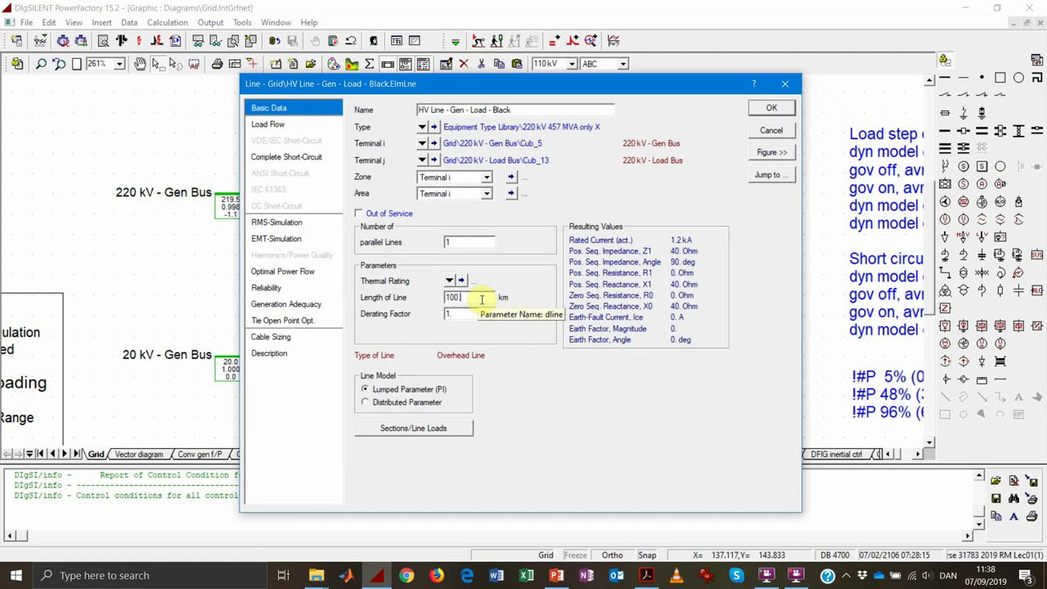
left_click(464, 243)
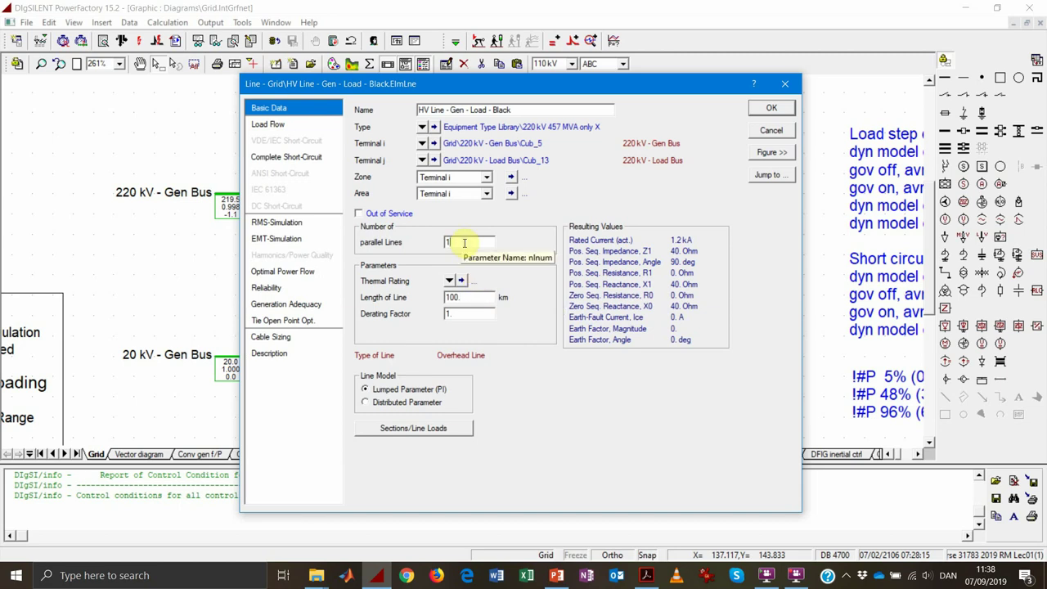
left_click(434, 127)
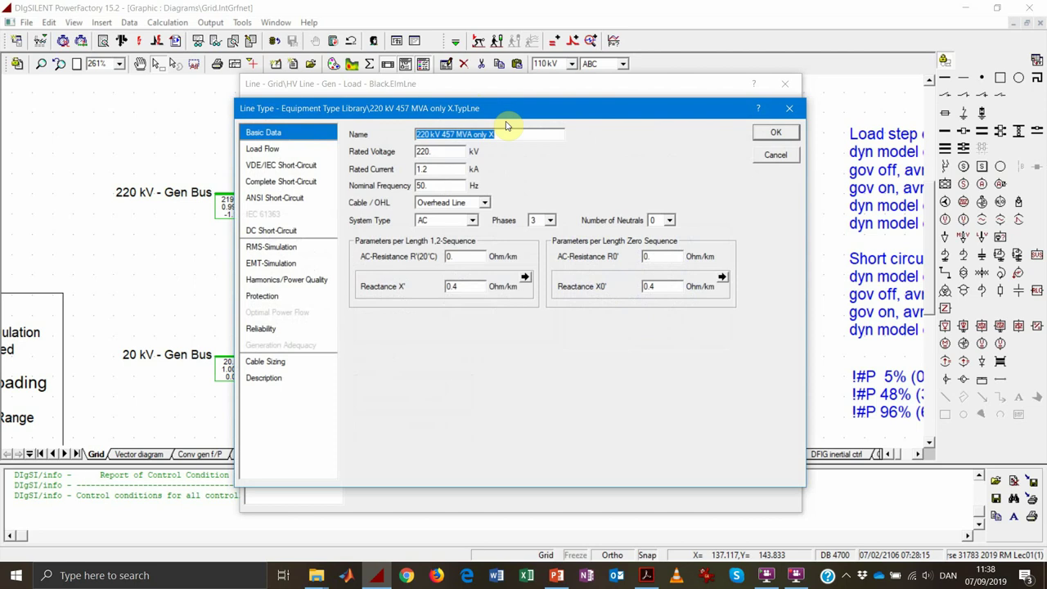
left_click(455, 152)
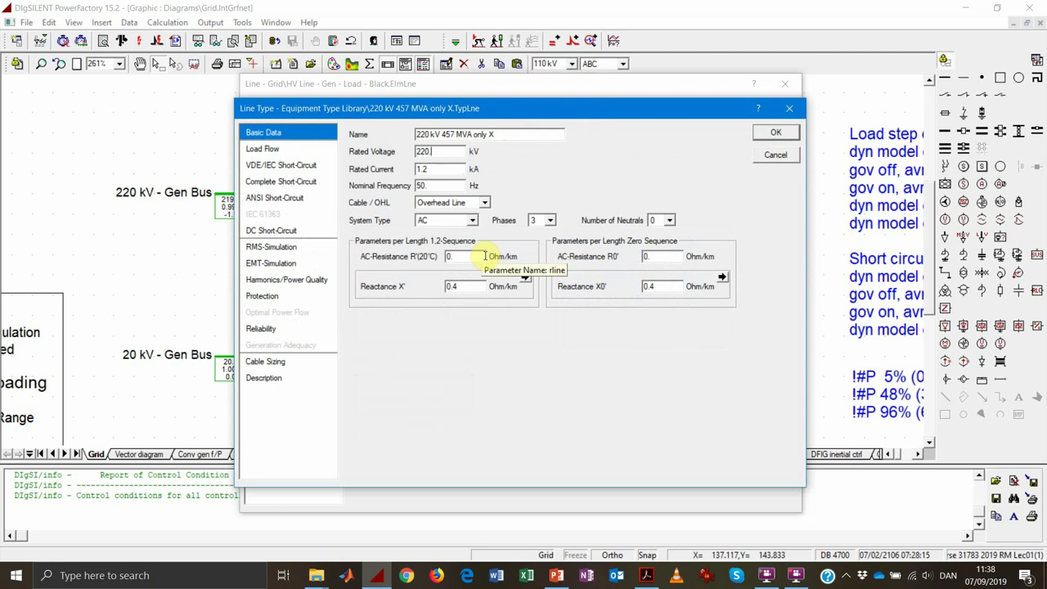
left_click(480, 287)
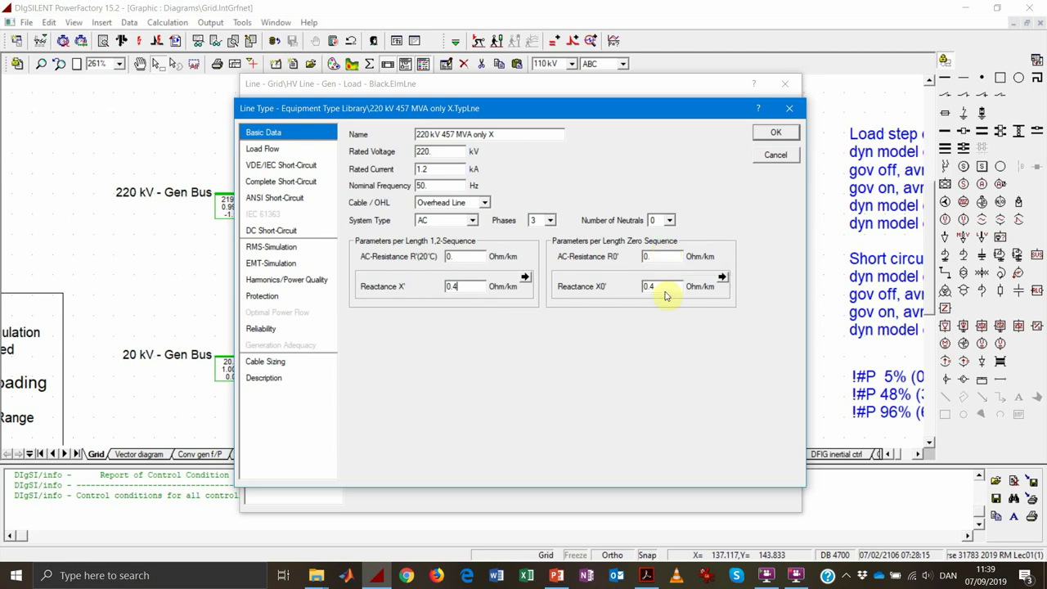
left_click(308, 146)
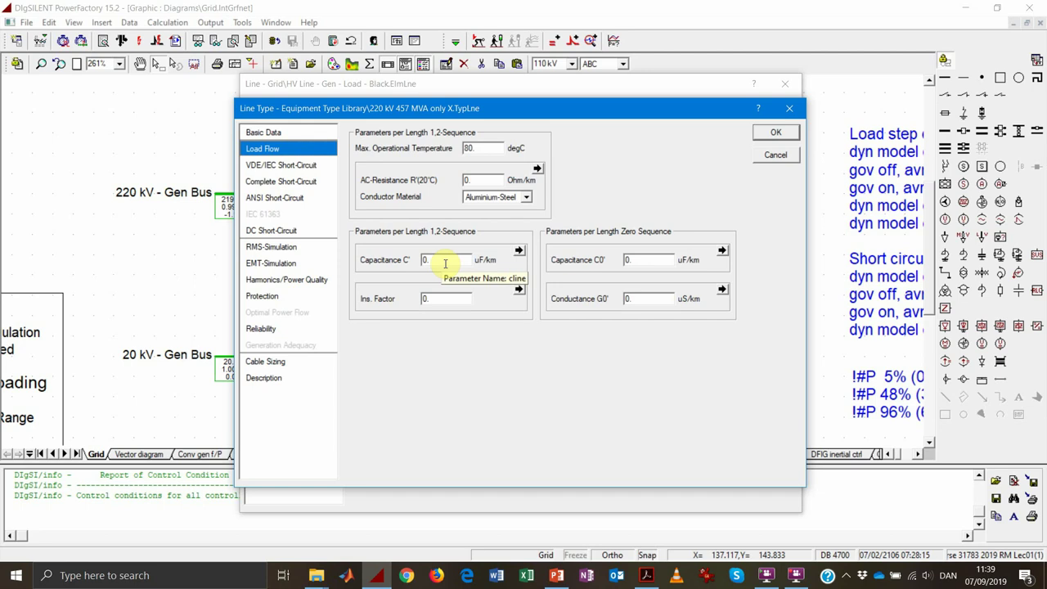
left_click(776, 133)
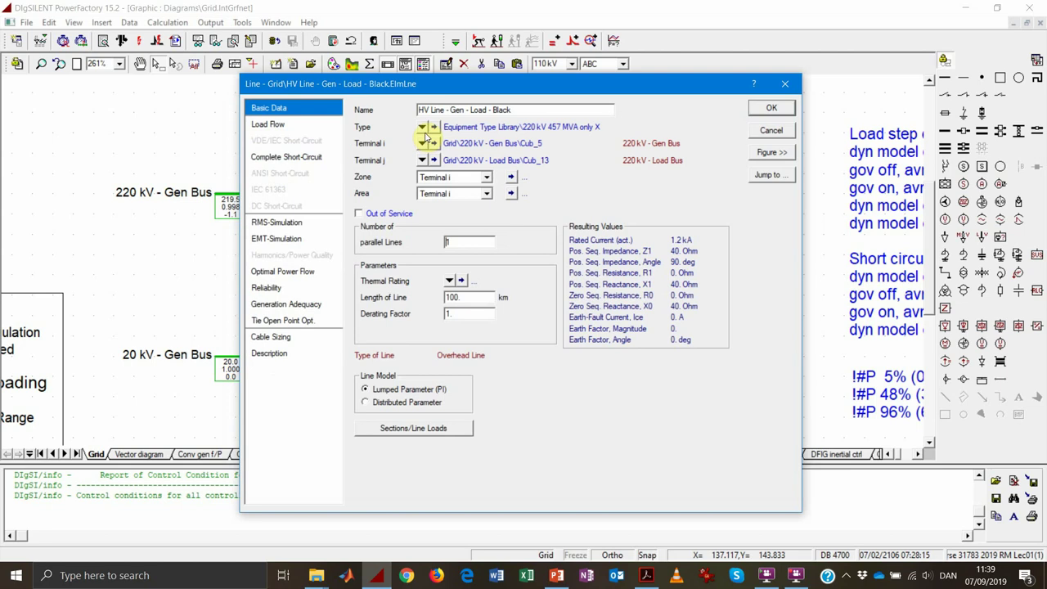
Change the HV line's type to the project line type 220 kV 457 MVA from the Equipment Type Library
left_click(422, 126)
mouse_move(460, 156)
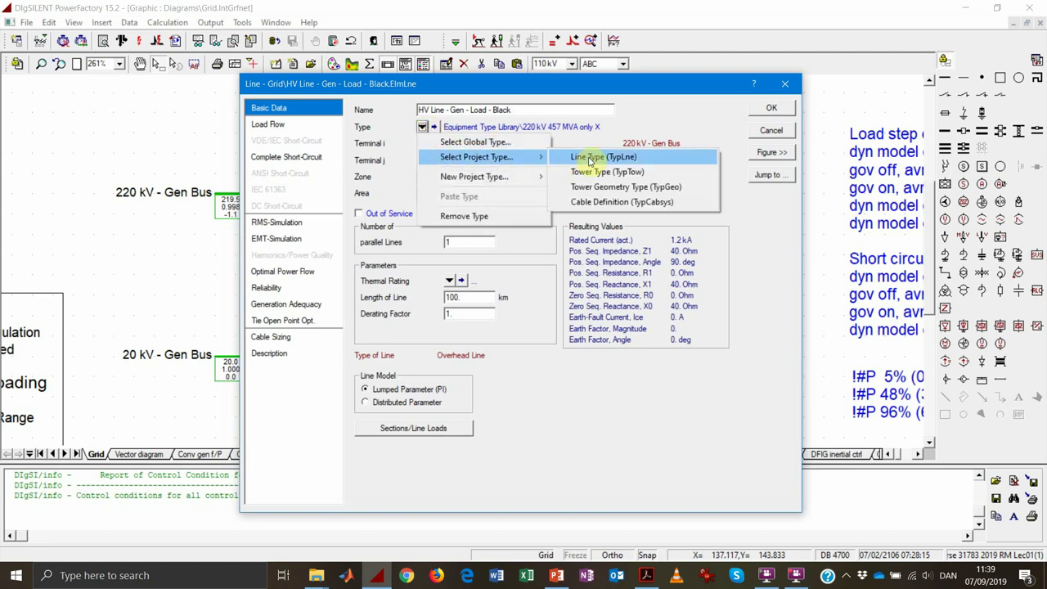
left_click(589, 157)
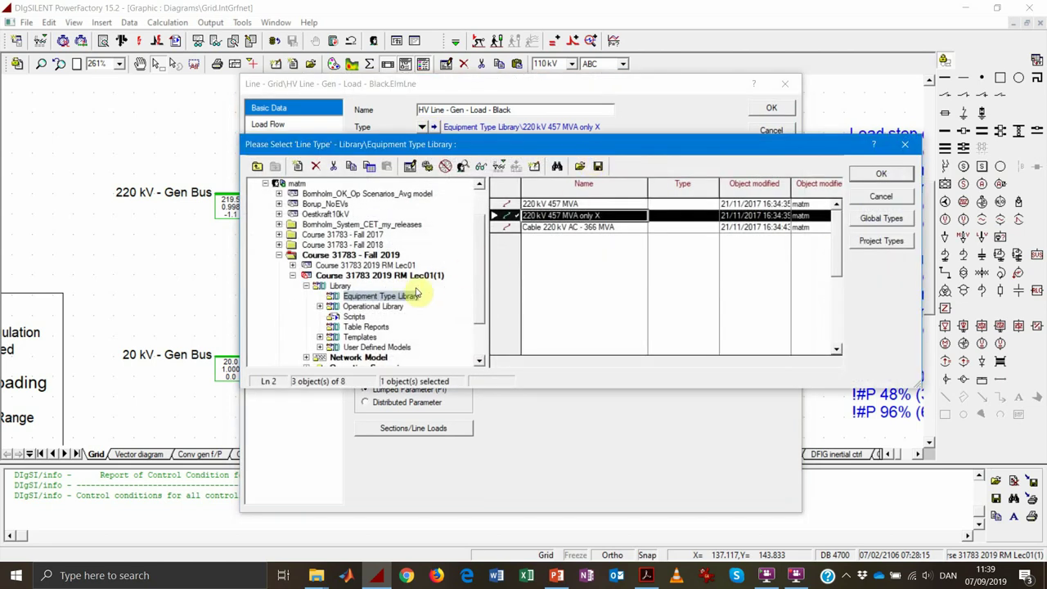
left_click(511, 204)
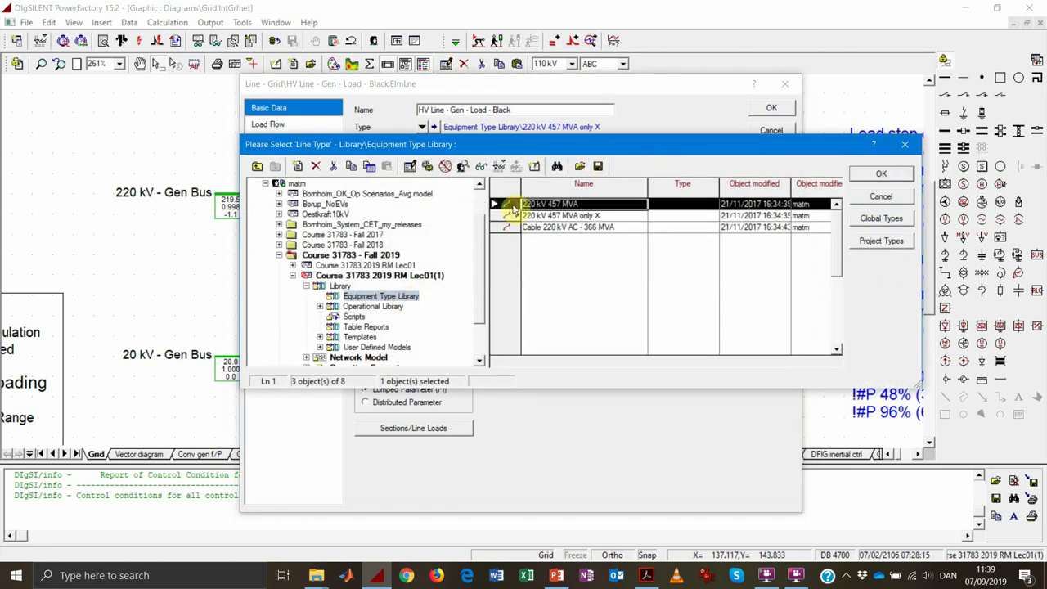
left_click(879, 173)
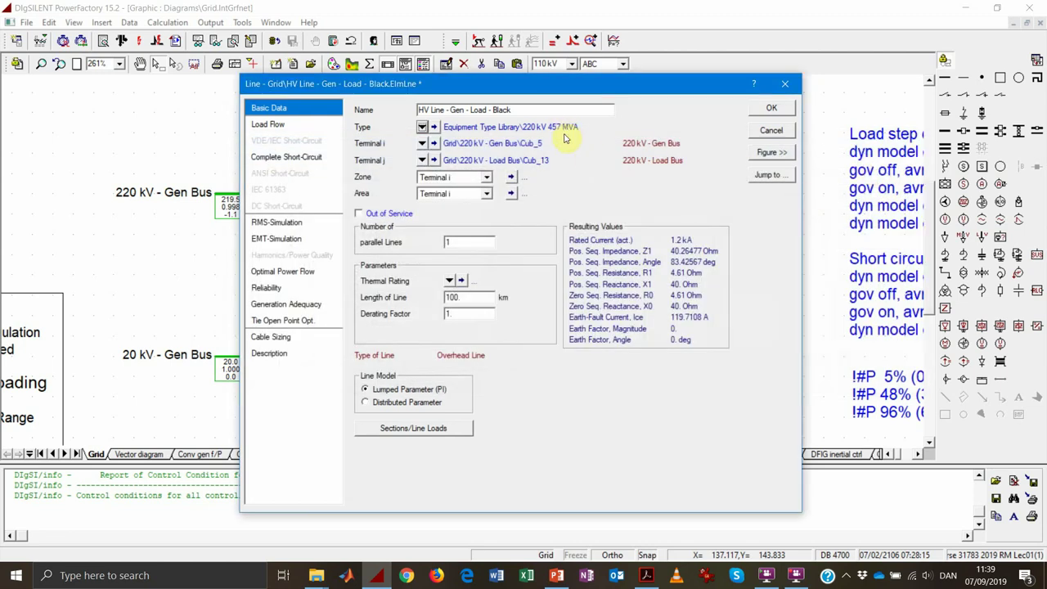
Check the newly assigned line type's capacitance and basic data, and apply the changes to the HV line
left_click(434, 127)
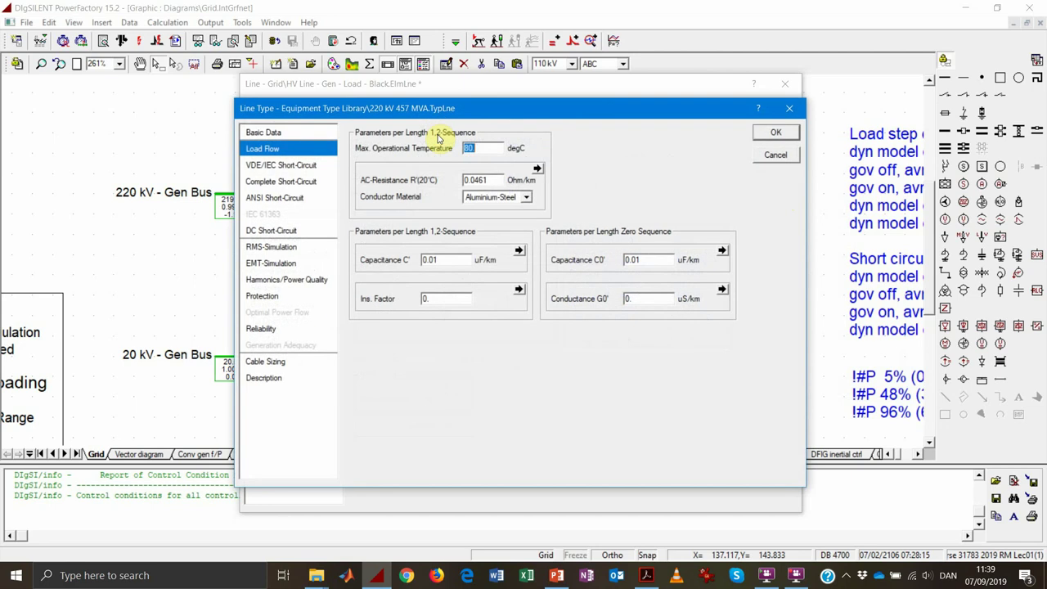
left_click(440, 261)
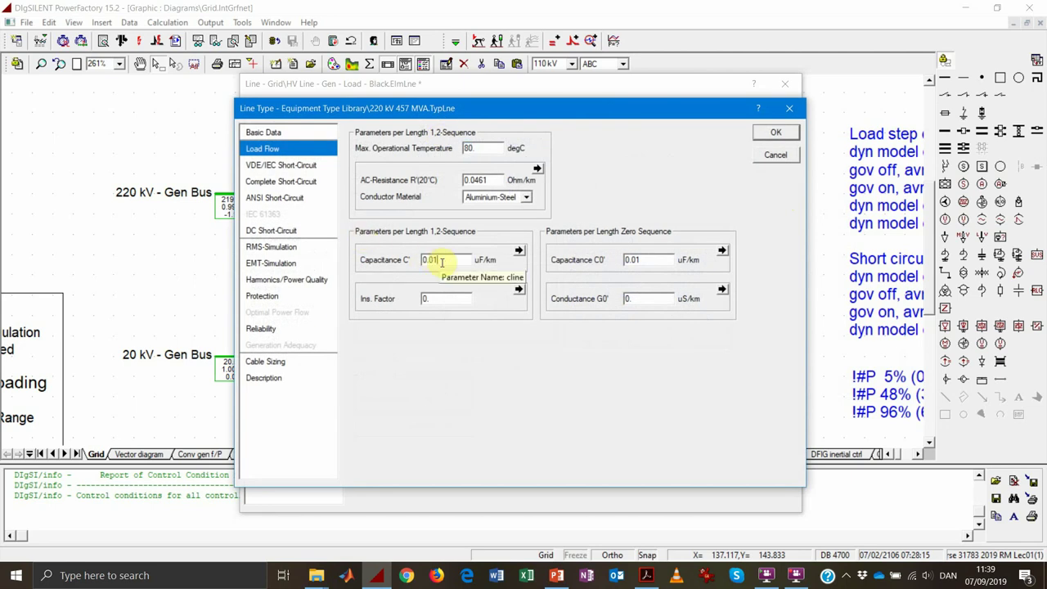
left_click(319, 133)
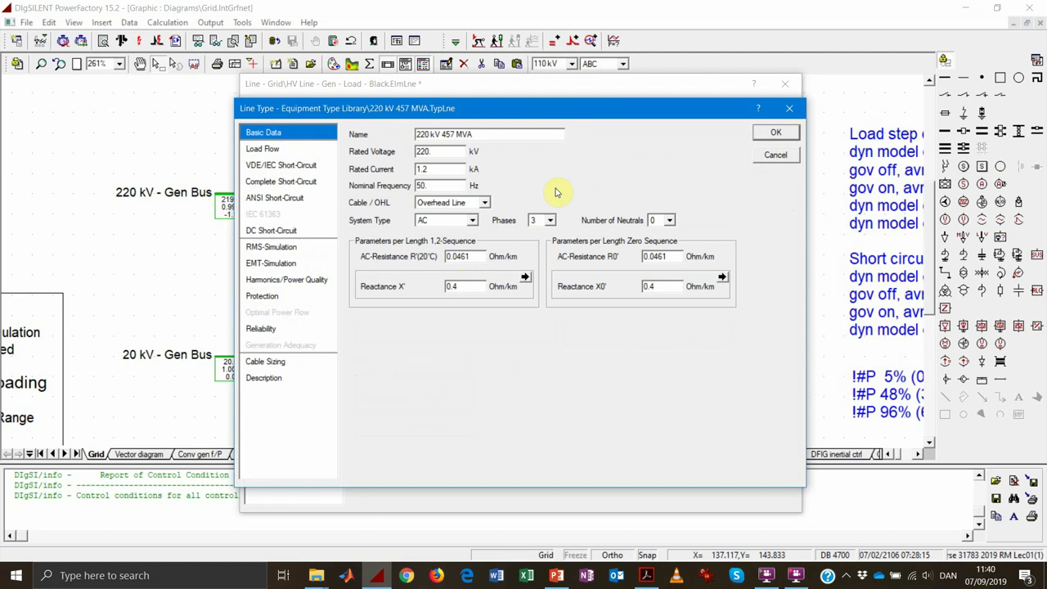
left_click(777, 134)
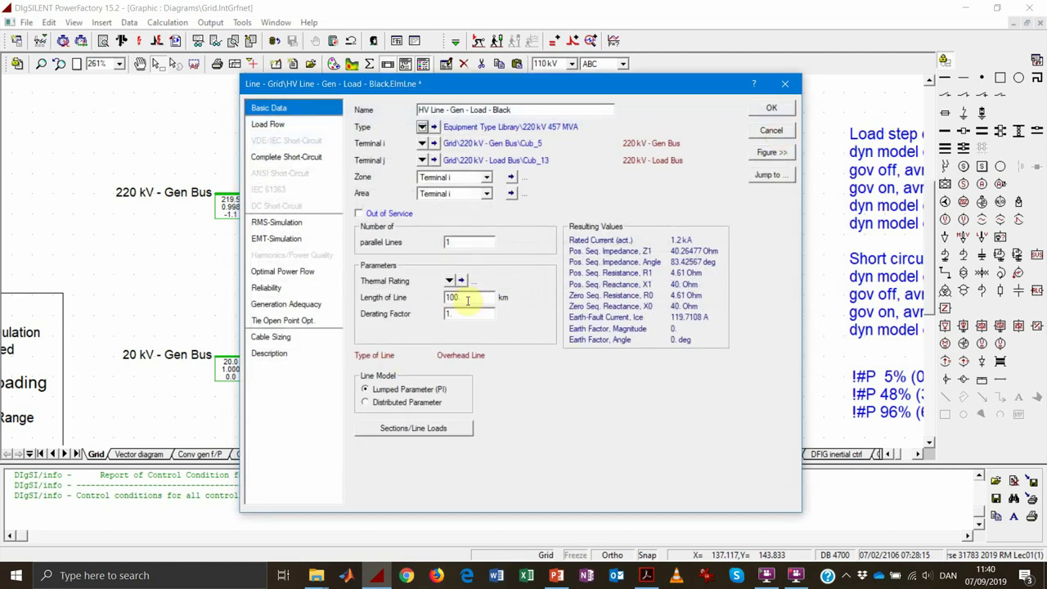
left_click(766, 109)
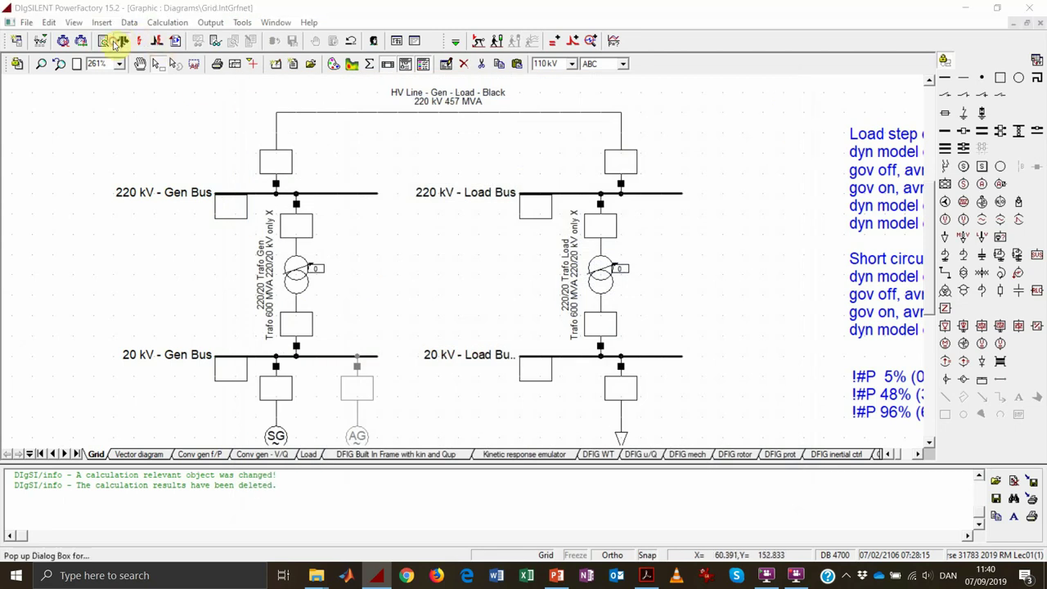
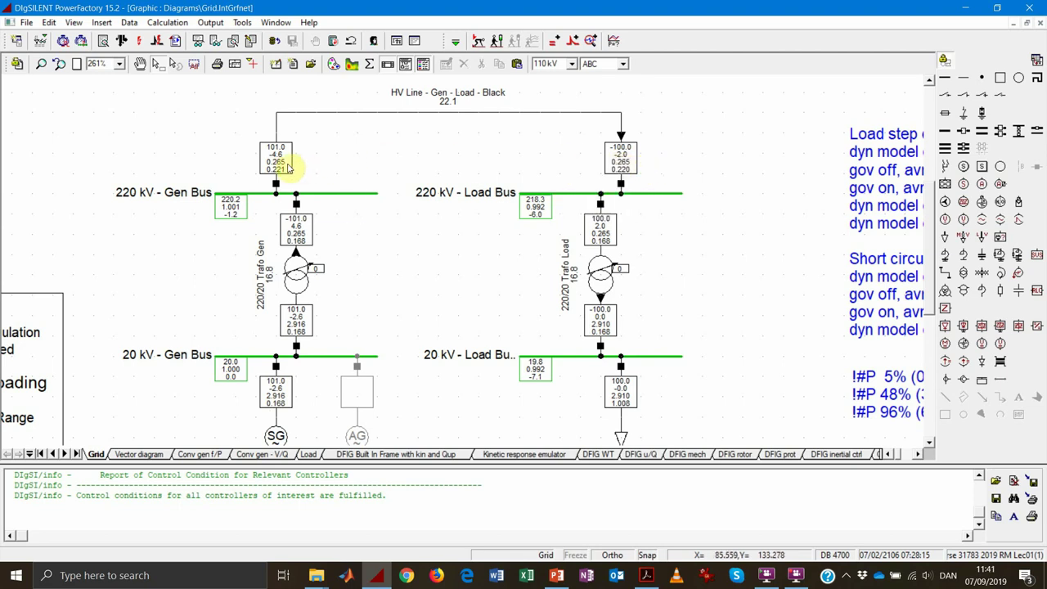
Examine the 100 MW load flow results at the HV line's sending end, both transformers and the generator
mouse_move(288, 168)
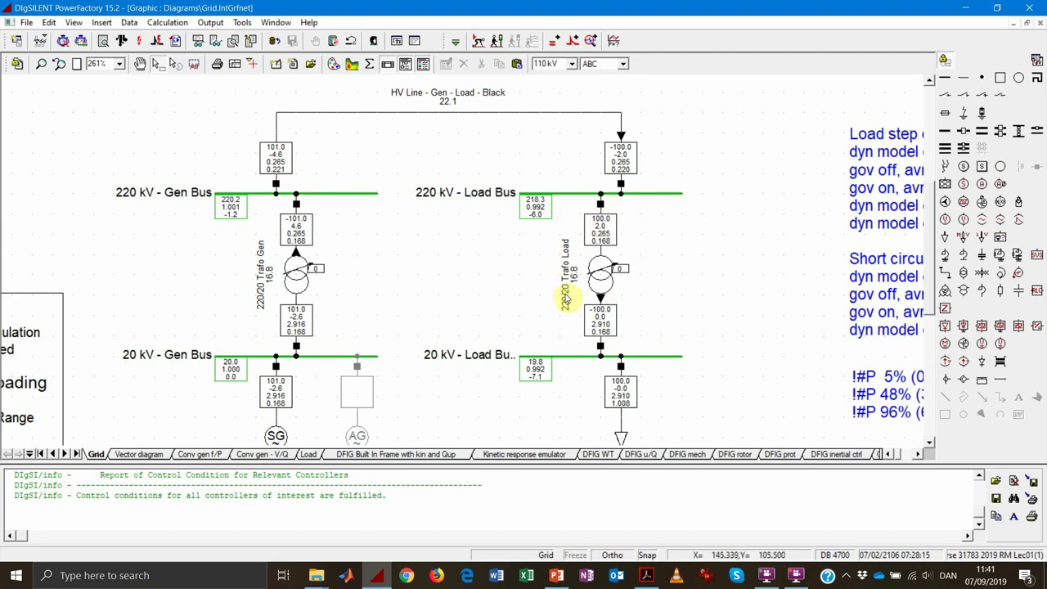
mouse_move(567, 301)
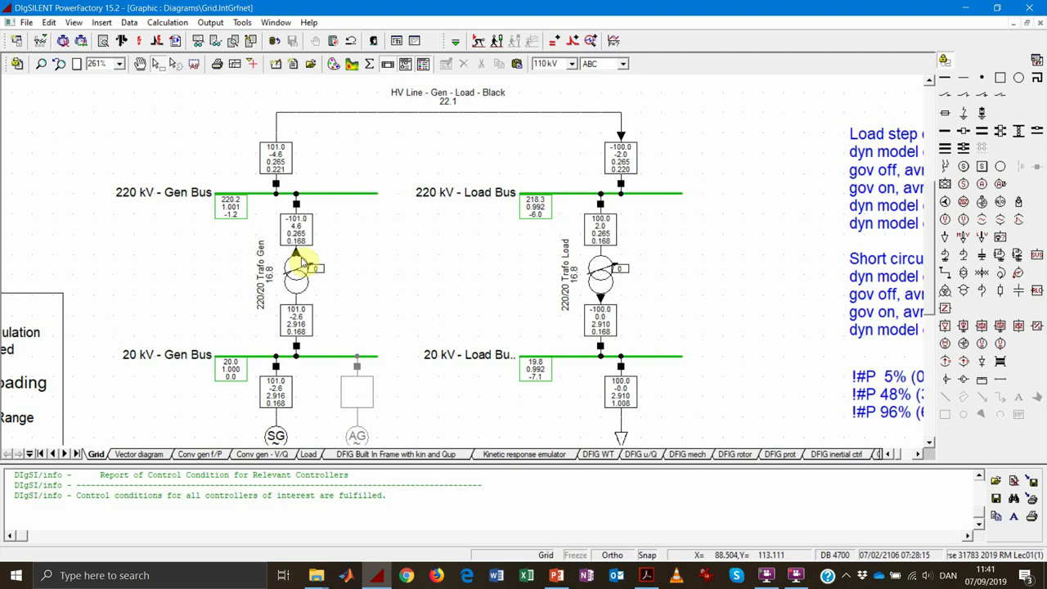
mouse_move(295, 225)
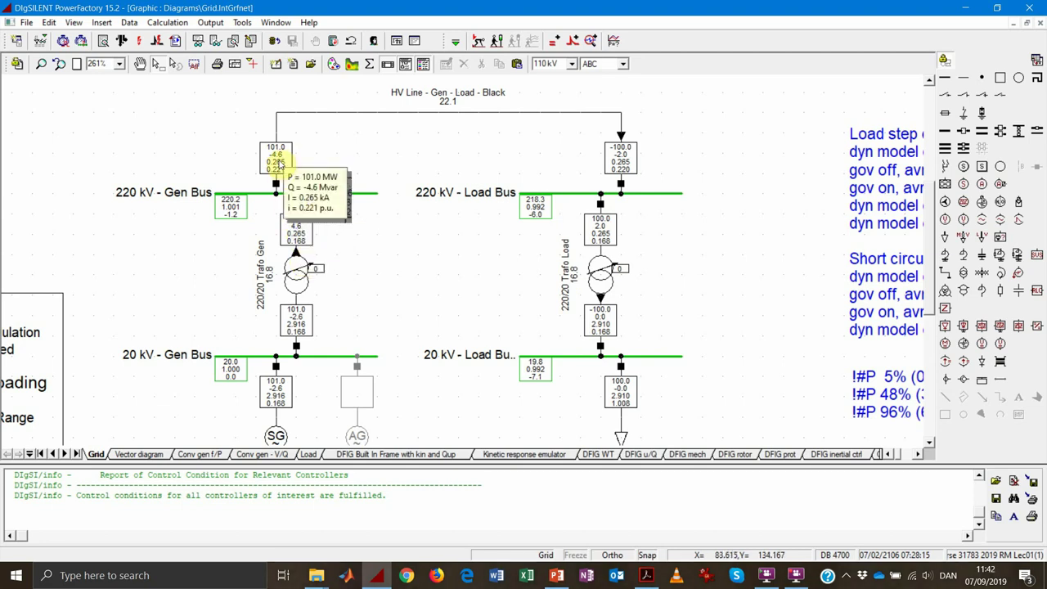
mouse_move(286, 402)
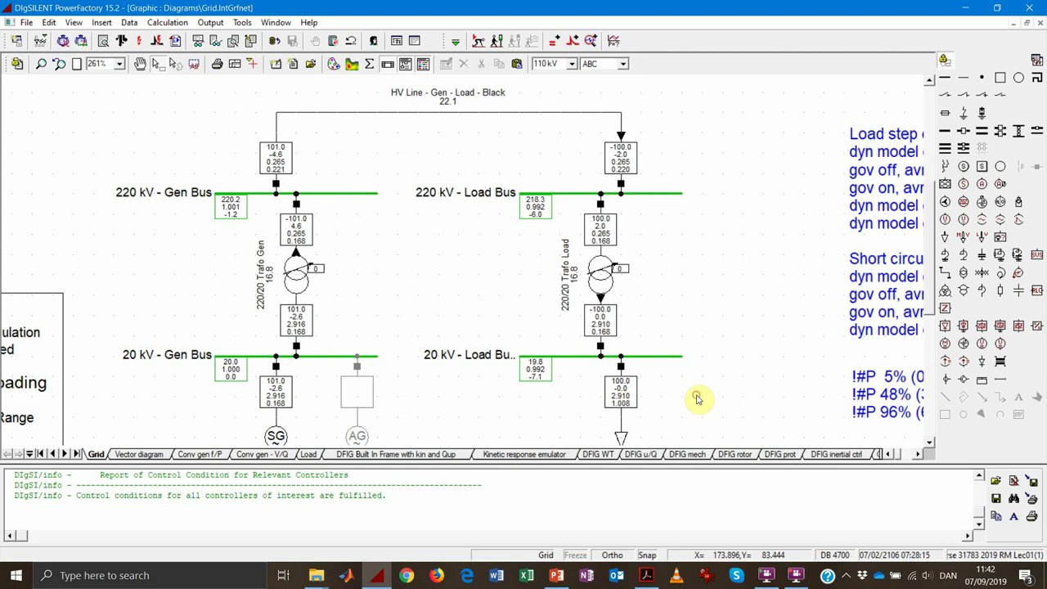
Set Load 1's active power to 0 MW and run the balanced AC load flow calculation
scroll(699, 399, "down", 1)
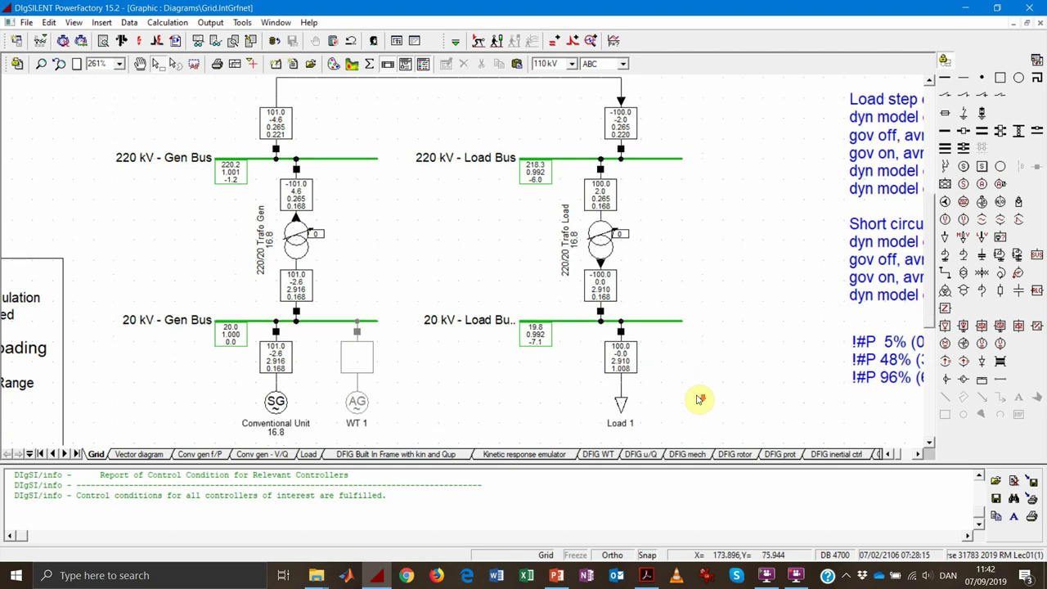
double_click(621, 404)
left_click(323, 127)
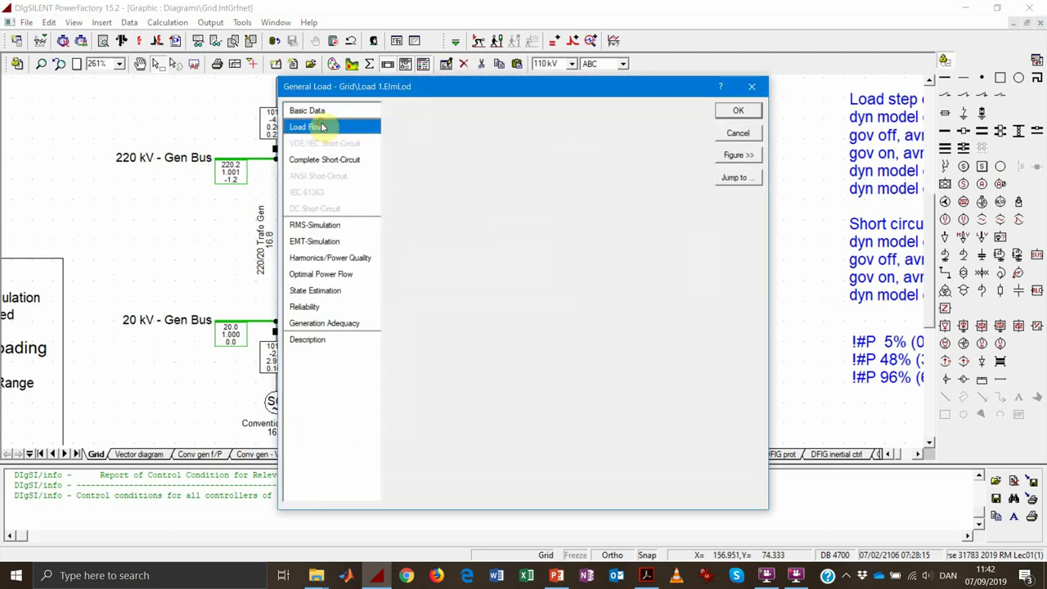
double_click(486, 180)
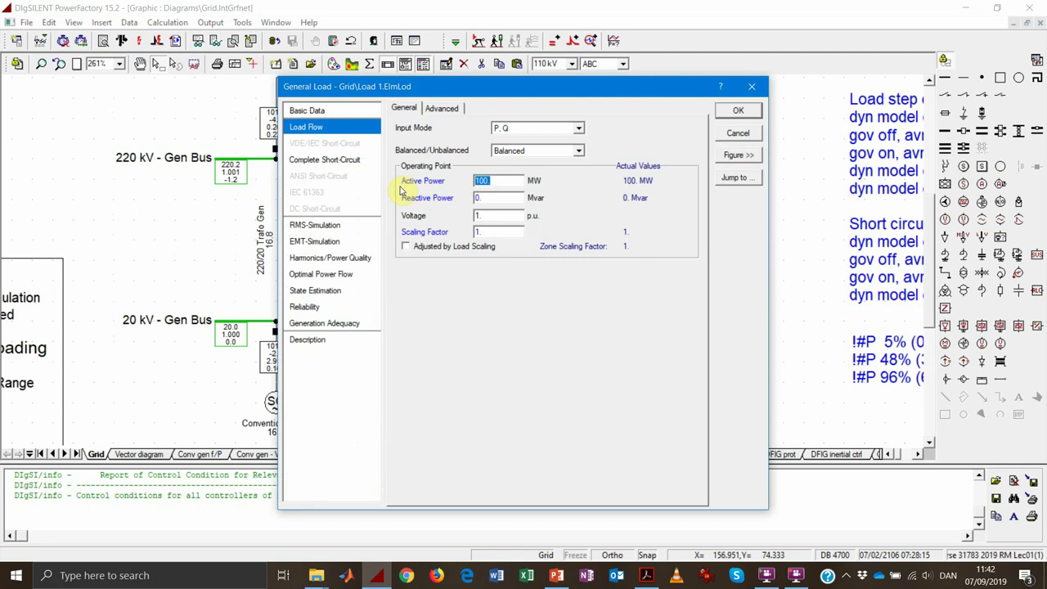
type("0")
left_click(736, 110)
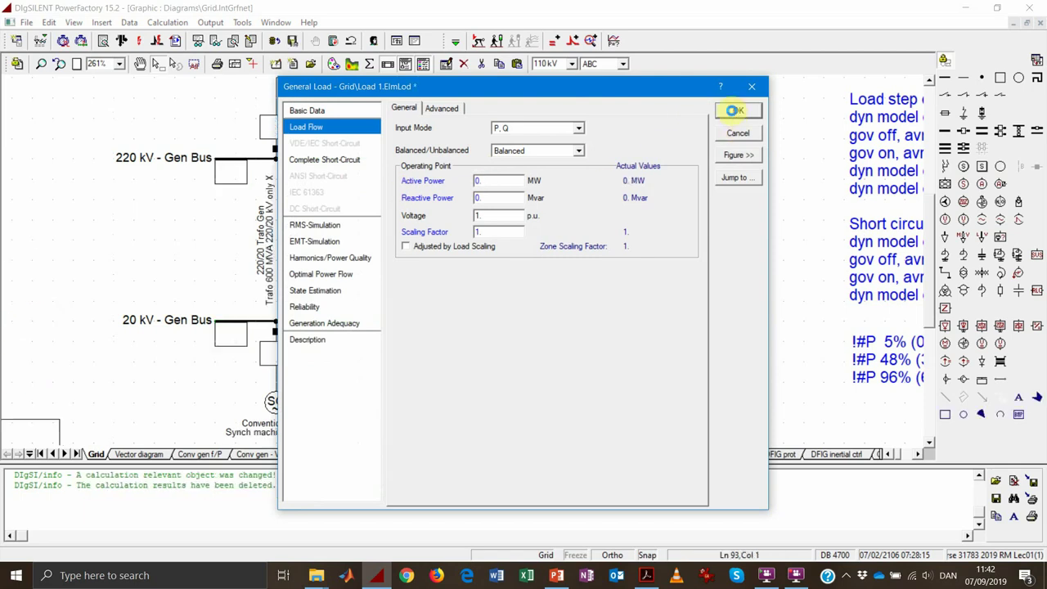
left_click(121, 40)
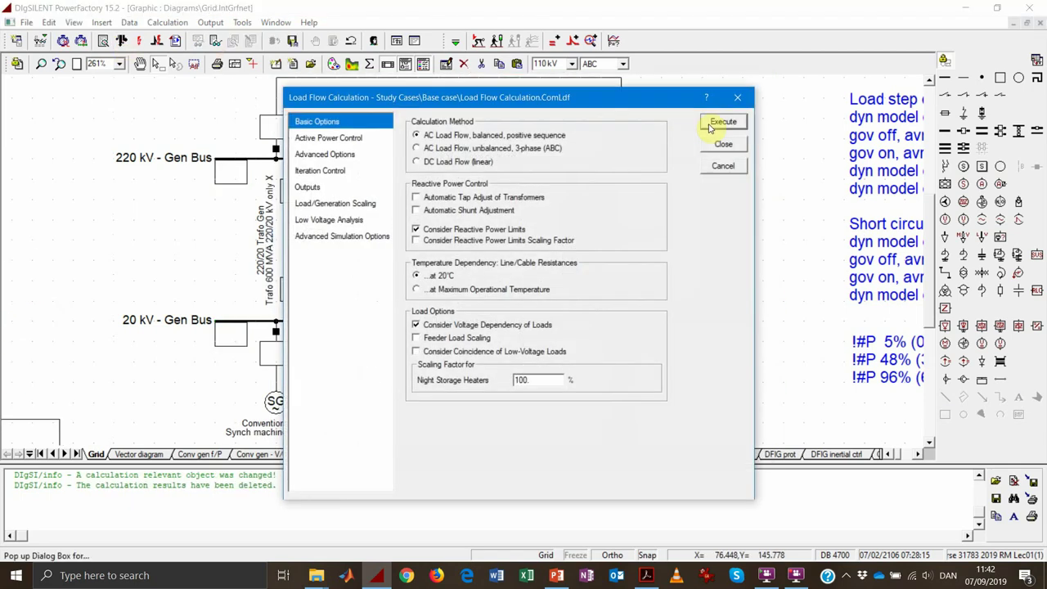
left_click(712, 127)
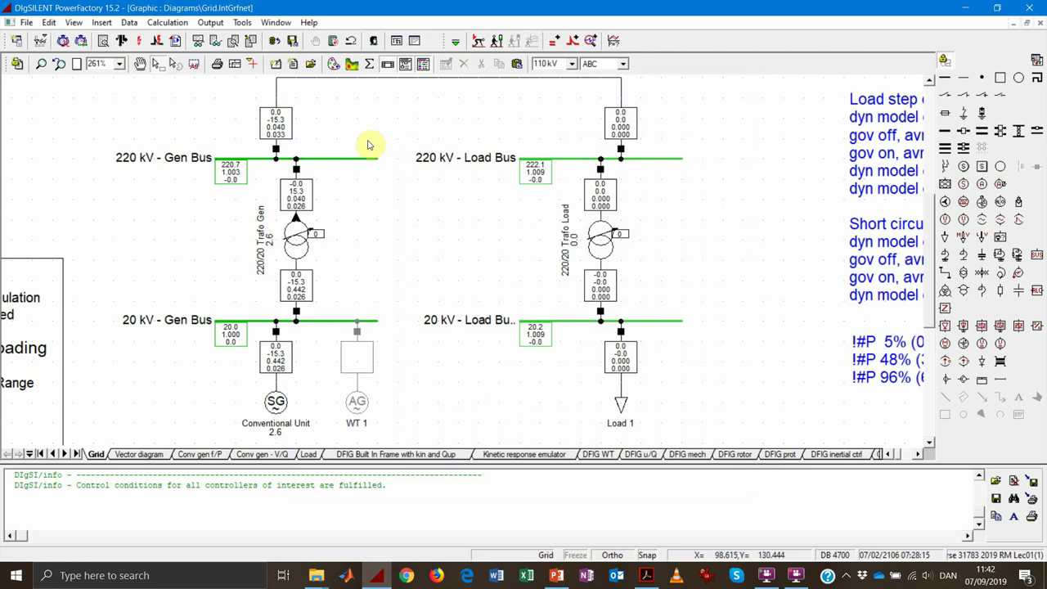
mouse_move(284, 132)
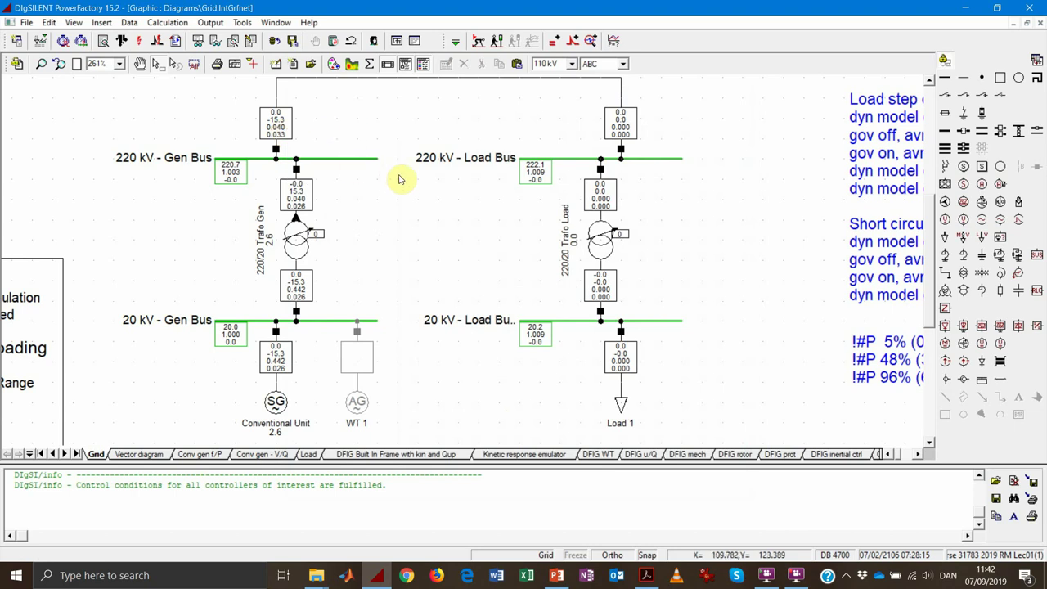
mouse_move(265, 370)
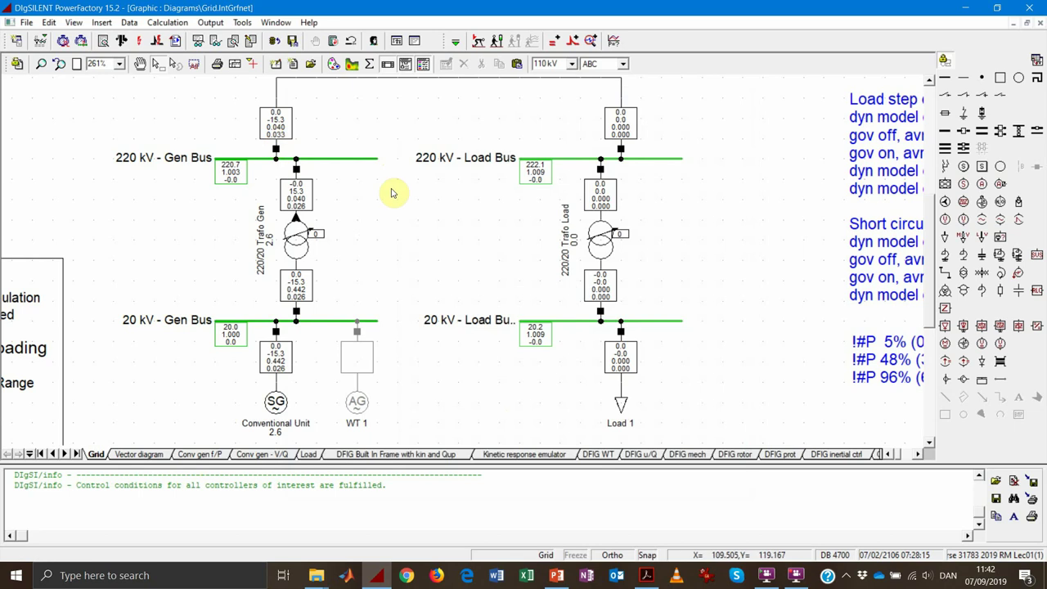
Set Load 1's active power to 136 MW and recalculate the load flow
double_click(621, 406)
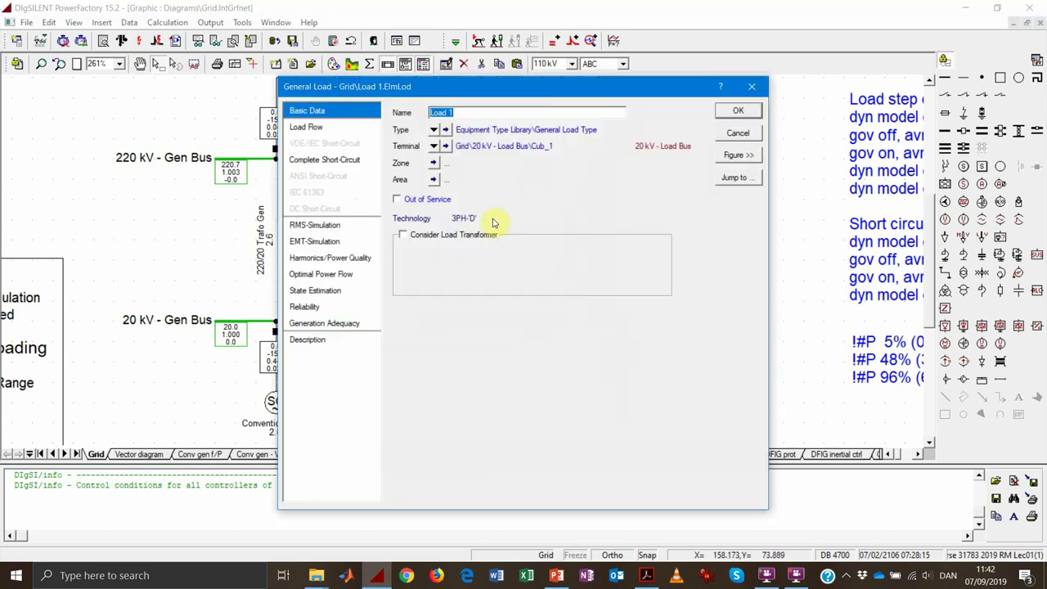
left_click(327, 128)
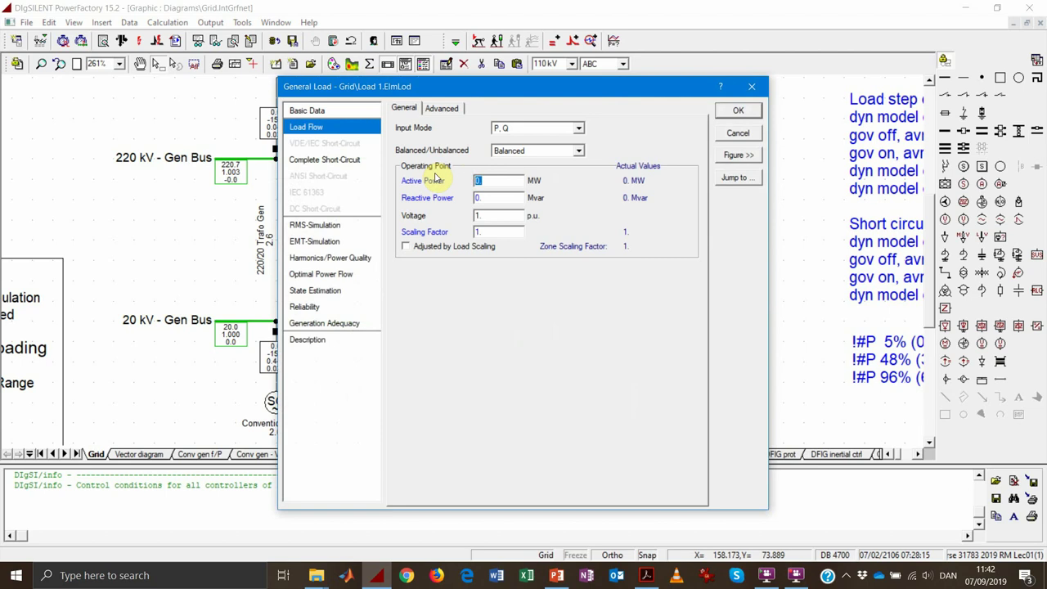
type("136")
left_click(738, 110)
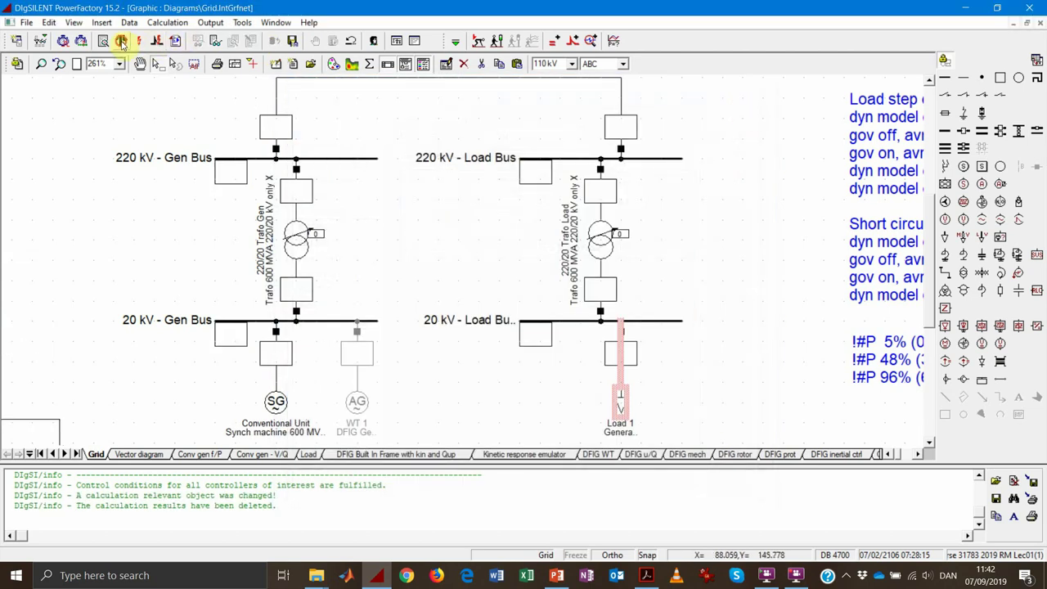
left_click(121, 42)
left_click(722, 121)
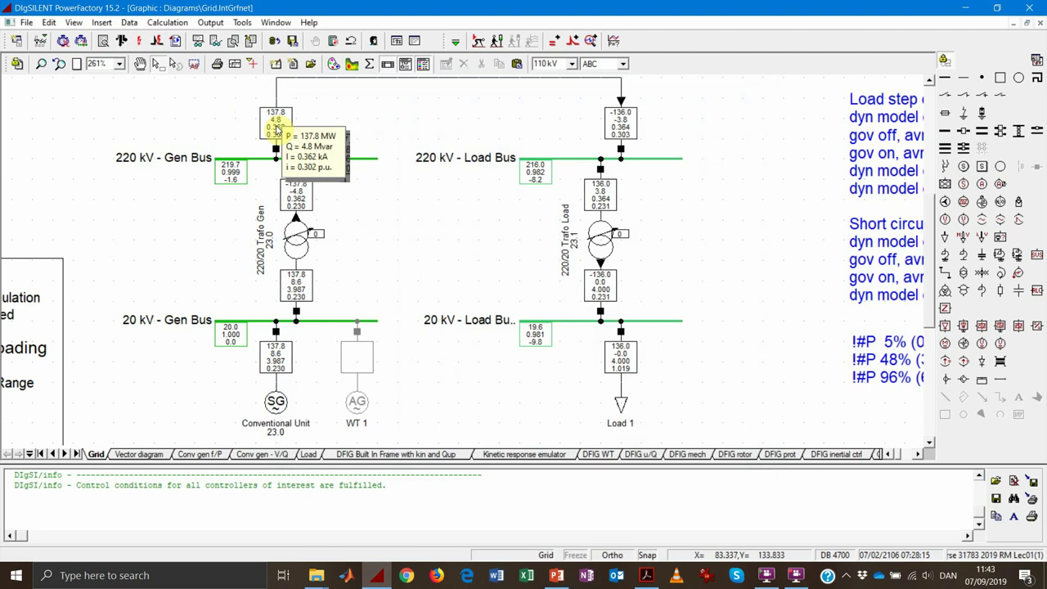
Compare the power flows at both HV line ends, the voltages of the two 220 kV buses and the results at Load 1
mouse_move(630, 127)
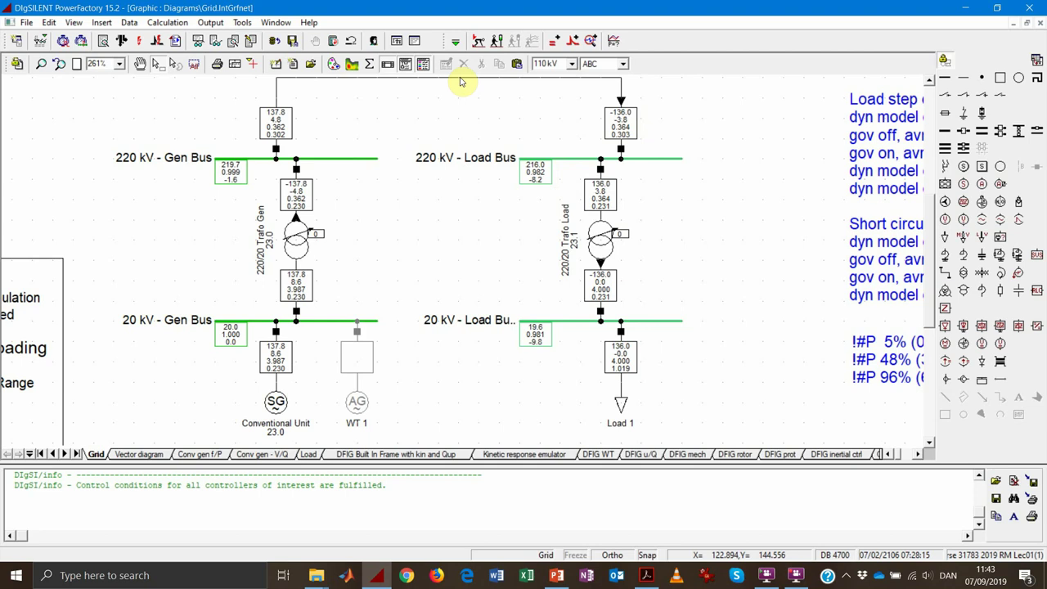
mouse_move(236, 182)
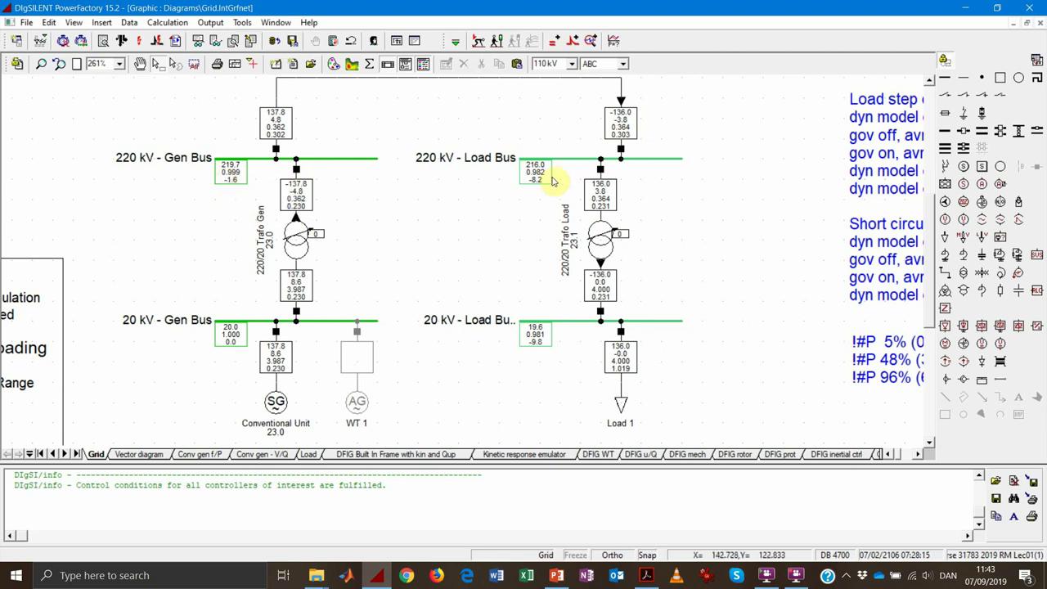
mouse_move(548, 180)
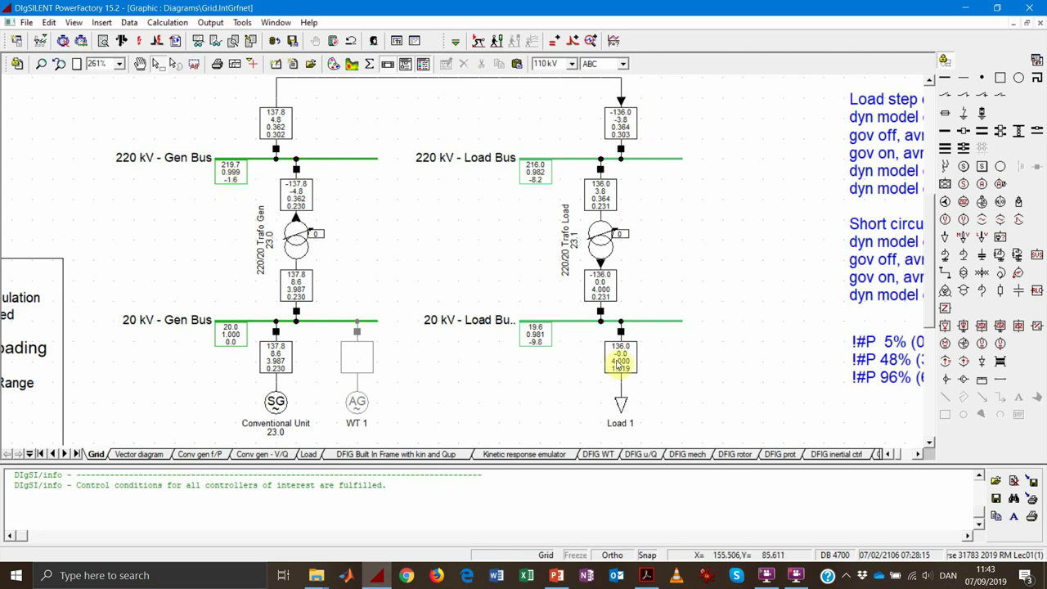
mouse_move(626, 370)
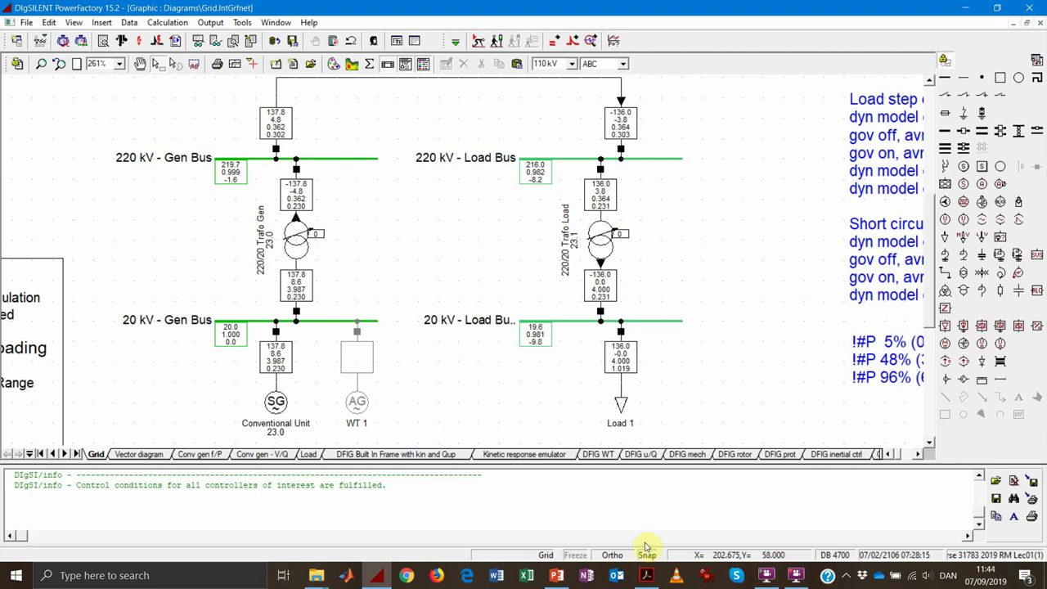
Look up the loading capacity value in the class exercise slide in PowerPoint and return to PowerFactory
left_click(559, 575)
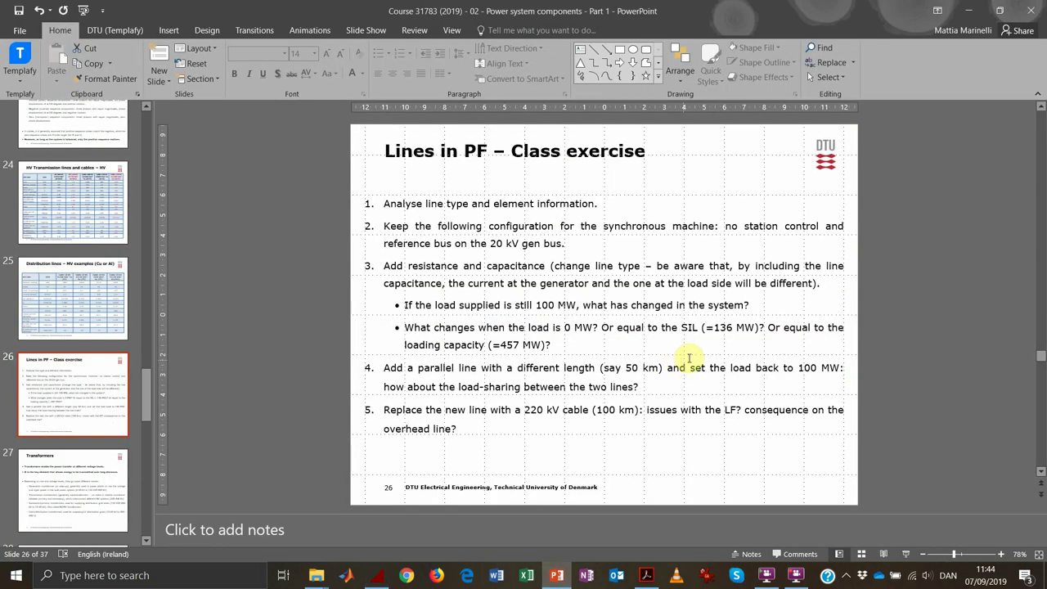
left_click_drag(491, 344, 520, 344)
left_click(970, 8)
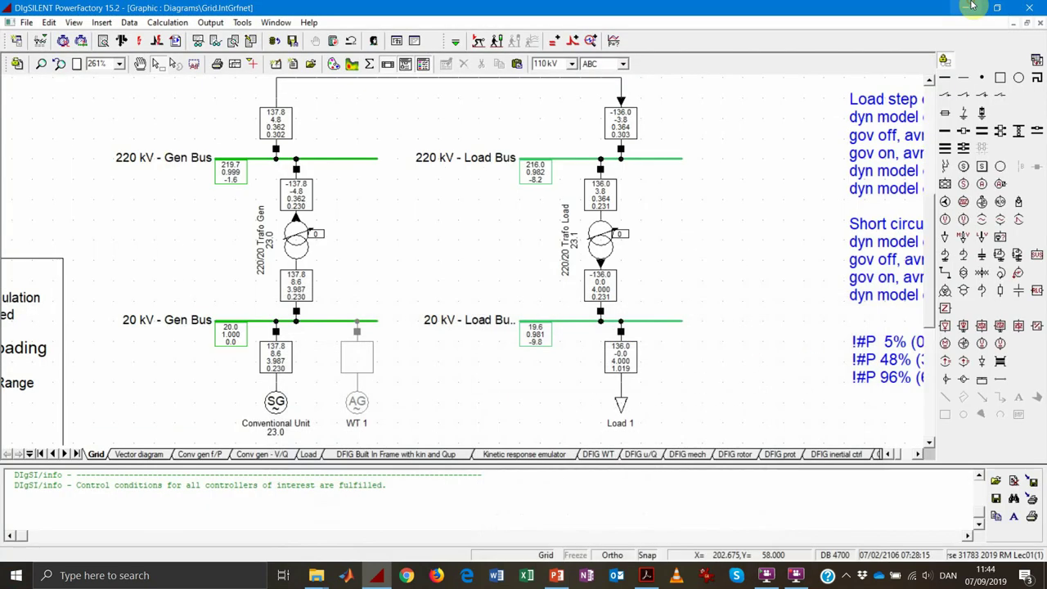
Set Load 1's active power to 457 MW in its load flow data
double_click(619, 404)
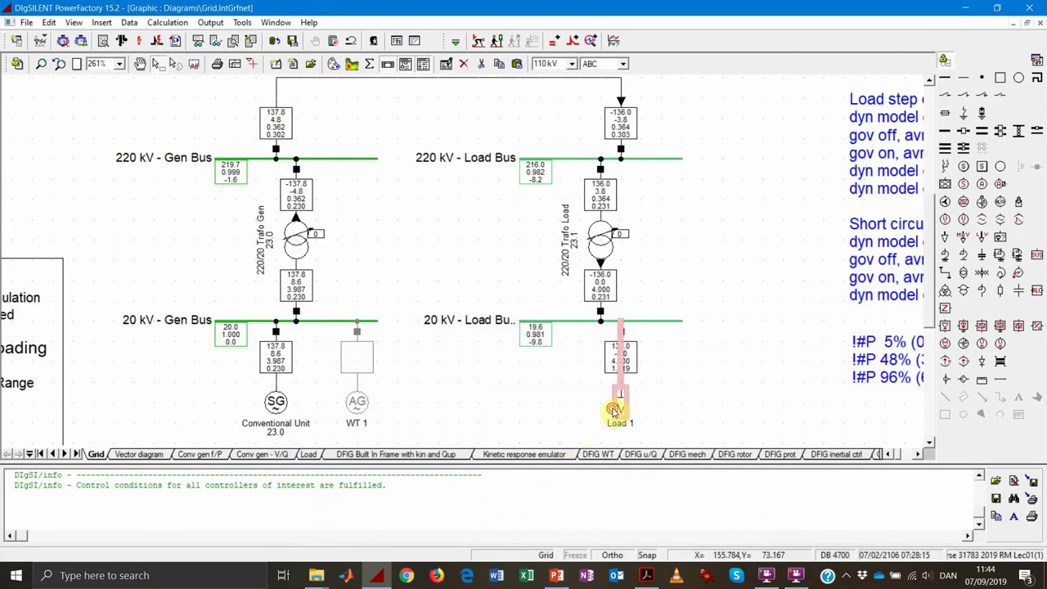
left_click(331, 128)
double_click(482, 181)
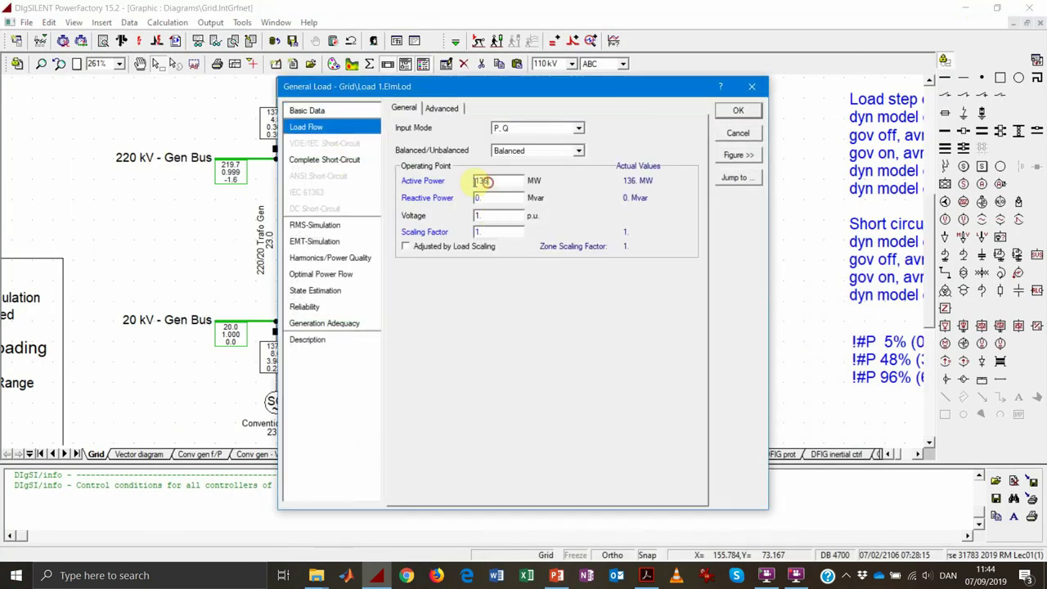
type("457")
left_click(738, 110)
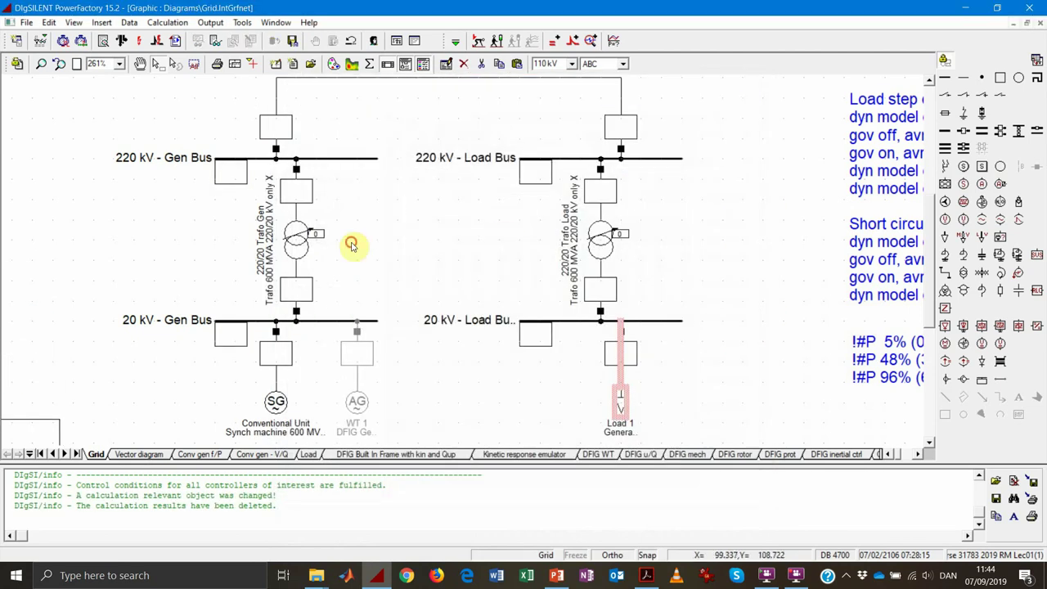
Try to run the balanced load flow at this loading and review the calculation's output messages
left_click(348, 239)
left_click(122, 42)
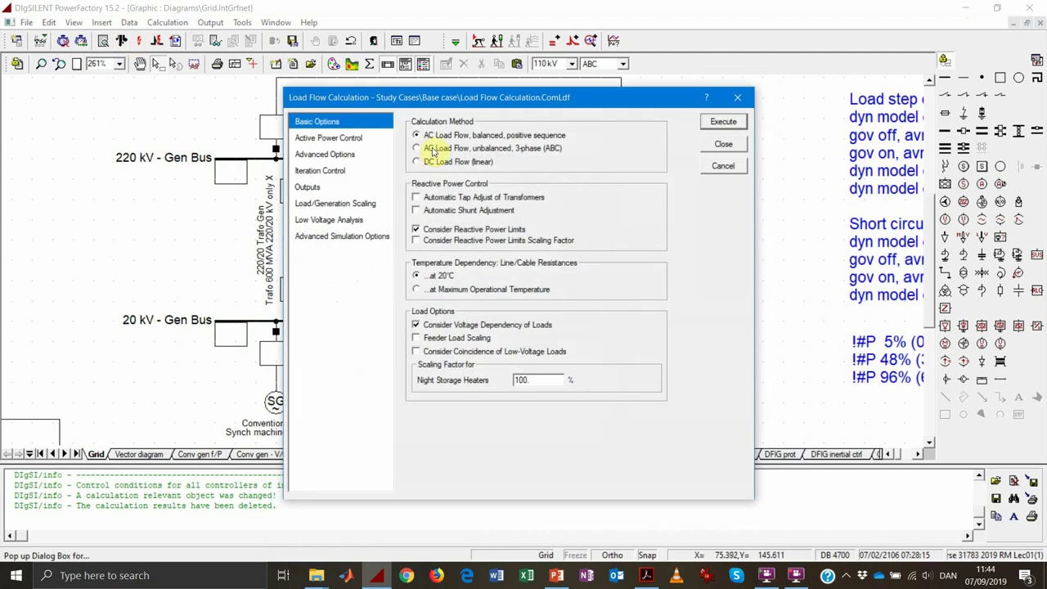
left_click(731, 118)
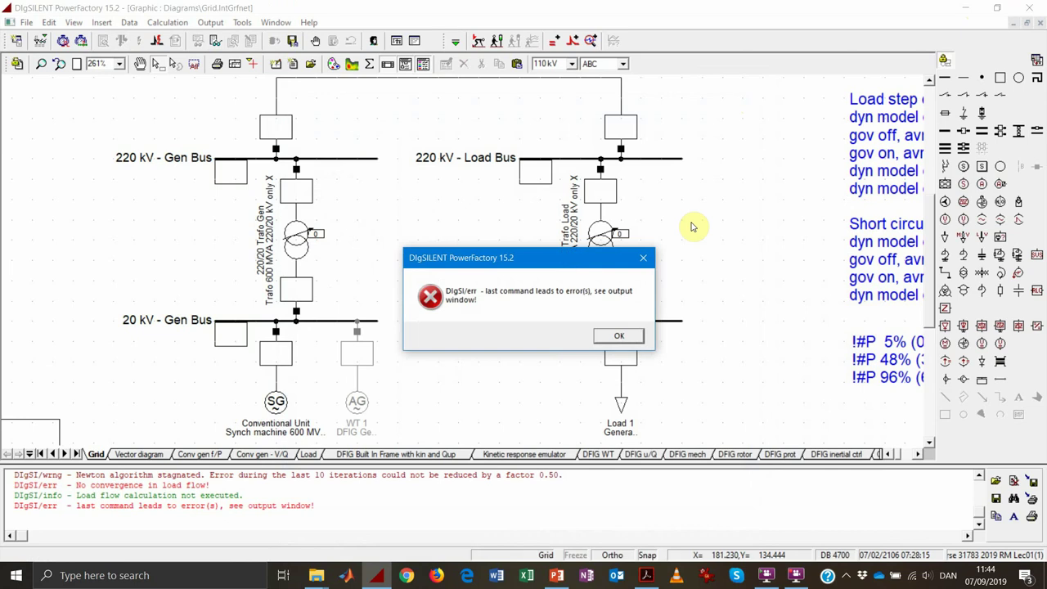
left_click(622, 334)
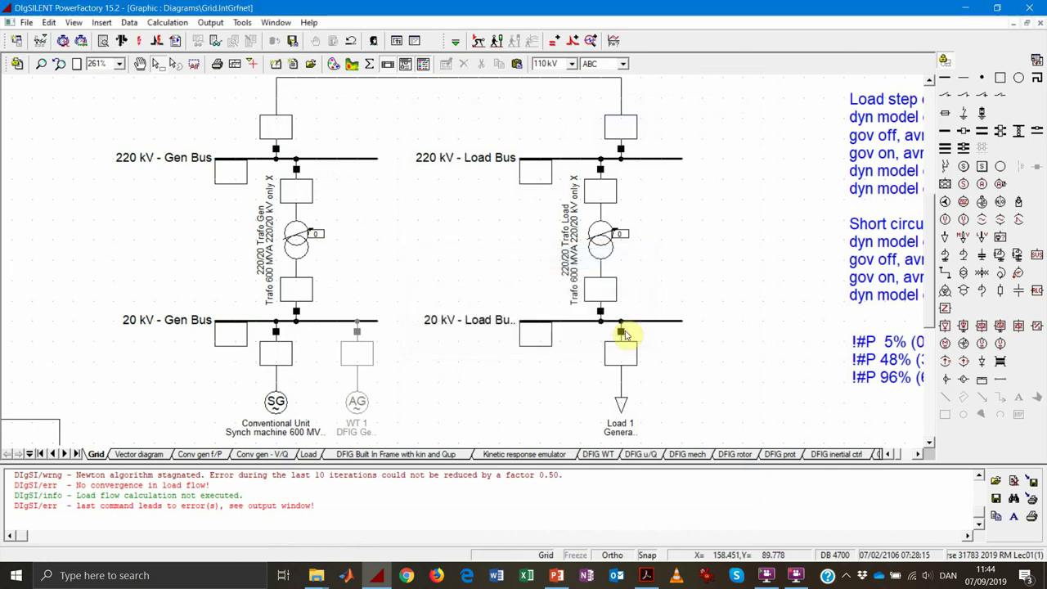
left_click(544, 505)
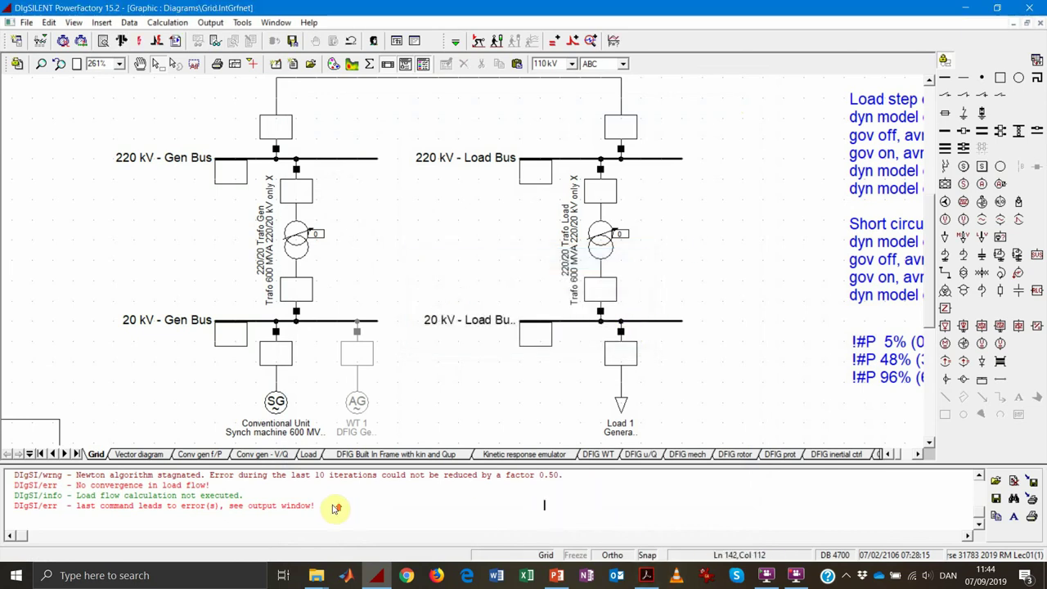
scroll(336, 509, "up", 1)
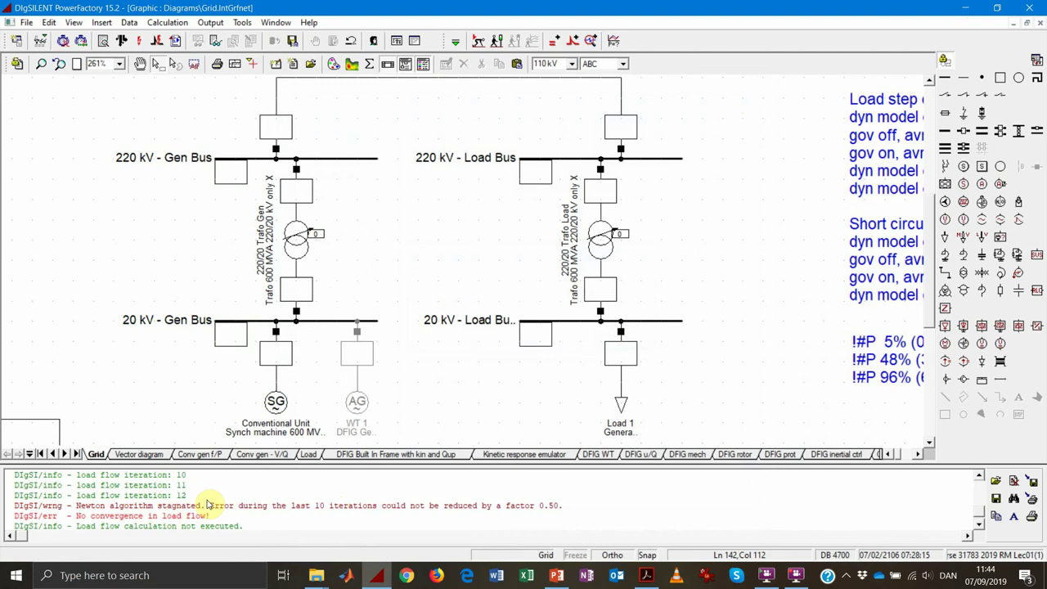
scroll(208, 505, "down", 1)
Set the Conventional Unit's voltage setpoint to 1.1 p.u. in its load flow data
double_click(275, 404)
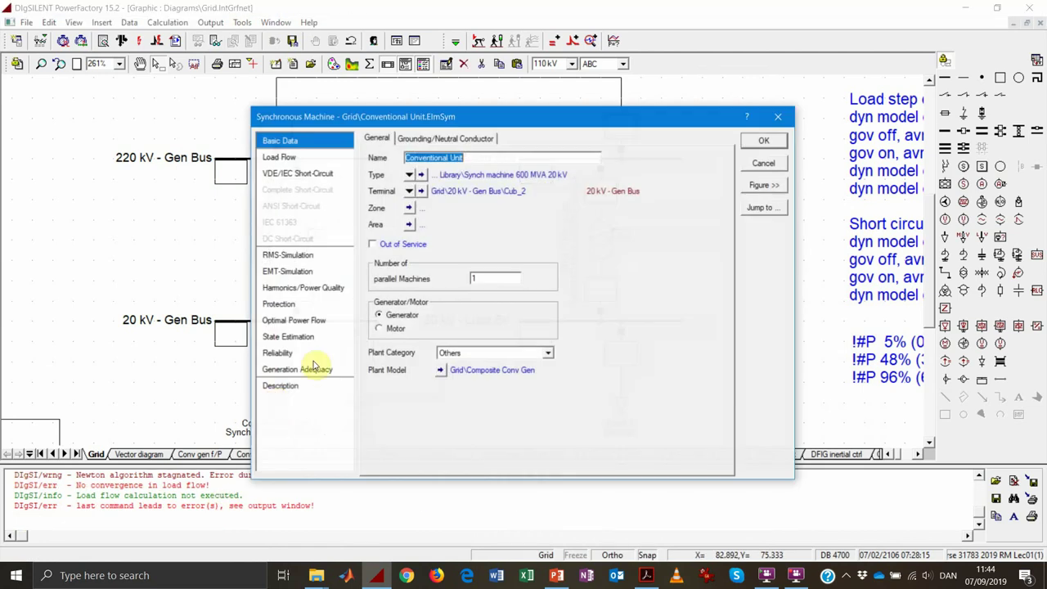
left_click(320, 157)
left_click(476, 304)
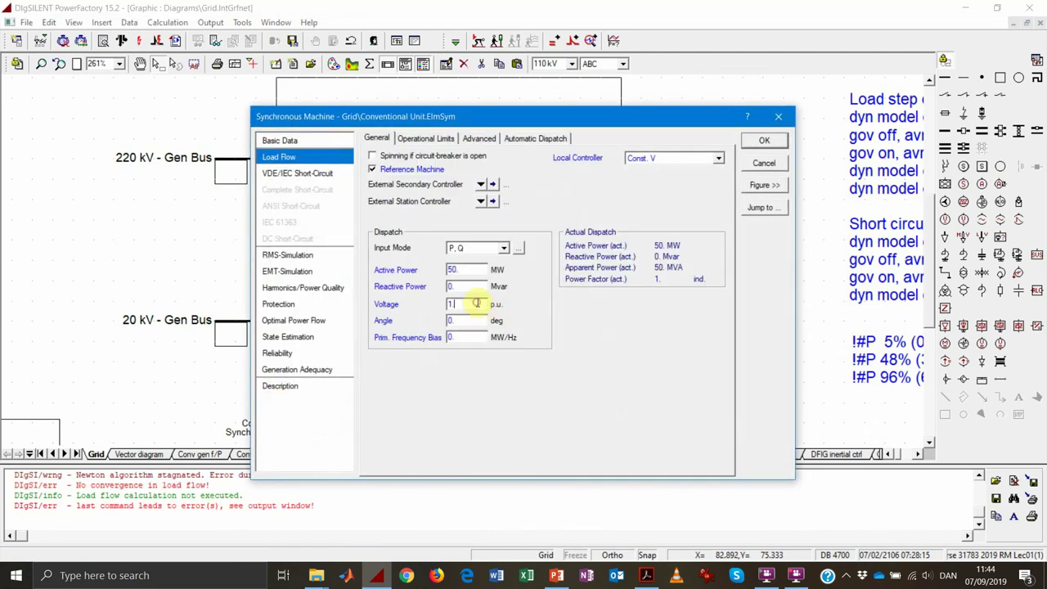
type(".1")
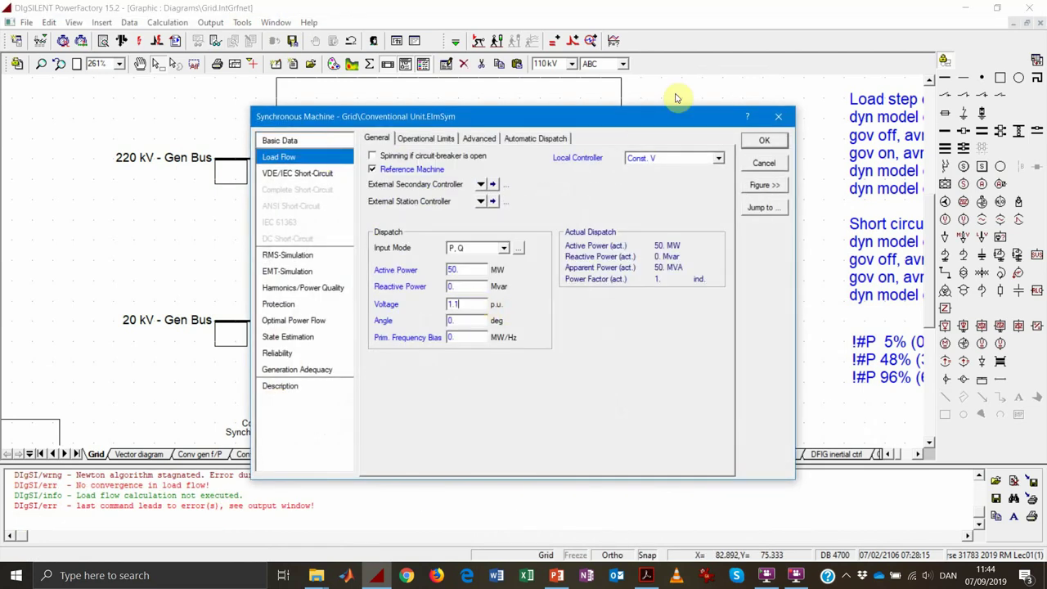
left_click(756, 141)
Run the balanced AC load flow with the new generator voltage and review the calculation's output messages
left_click(117, 41)
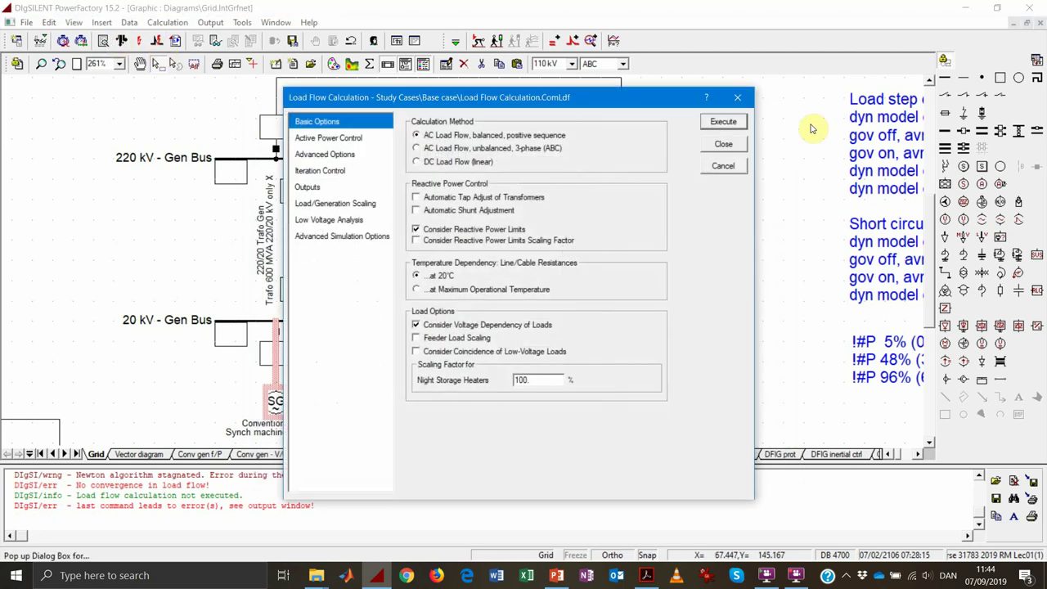
left_click(723, 121)
left_click(619, 338)
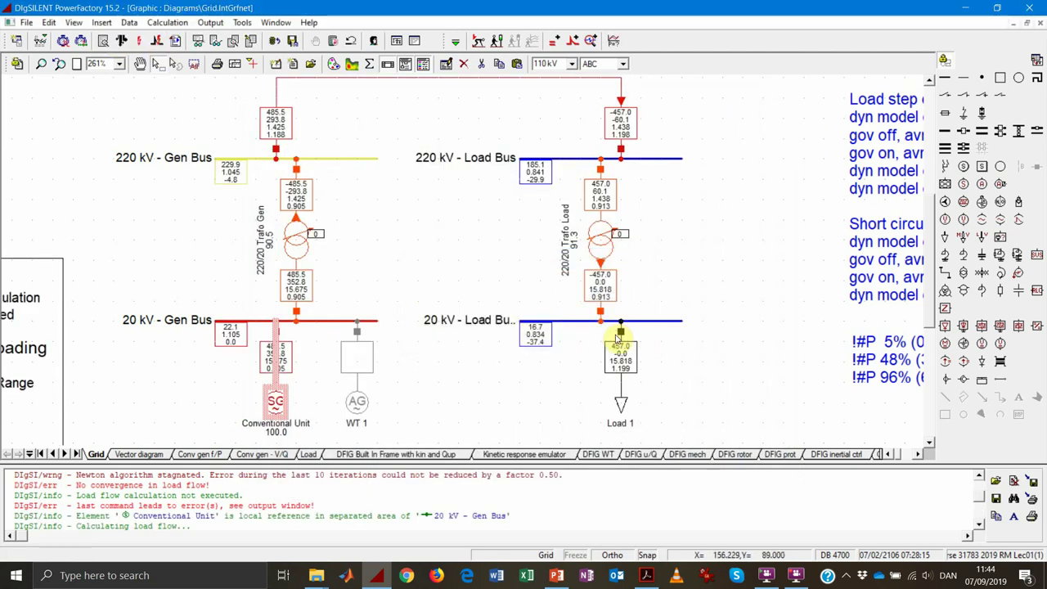
left_click(660, 398)
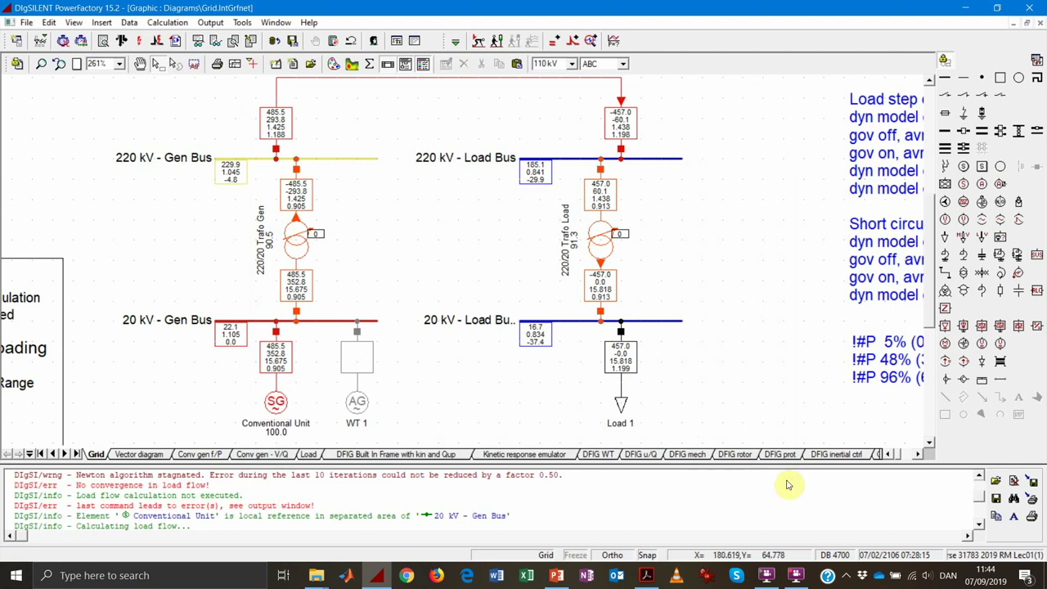
left_click(986, 513)
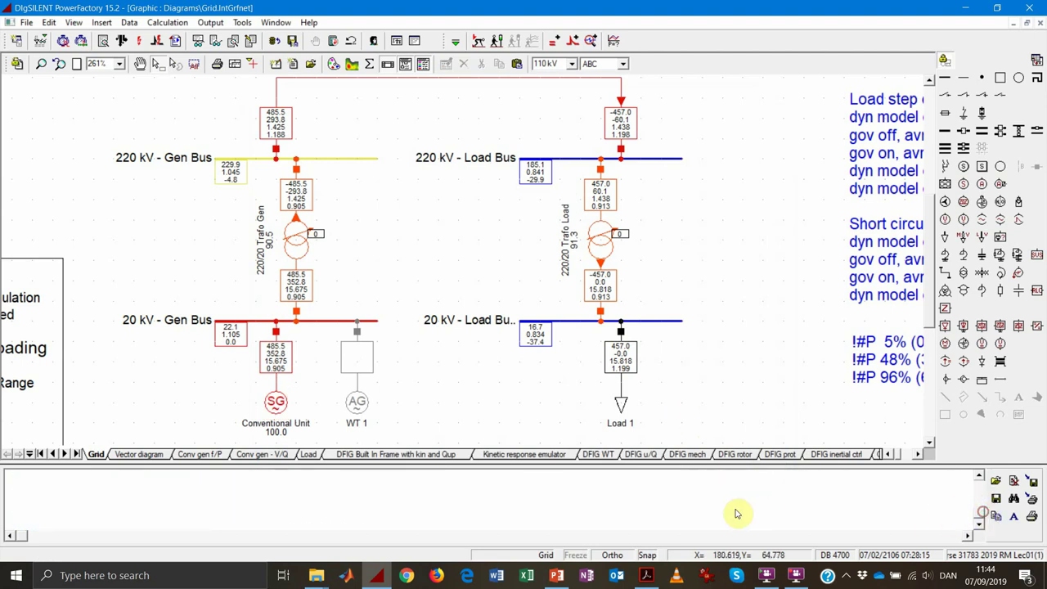
key("F10")
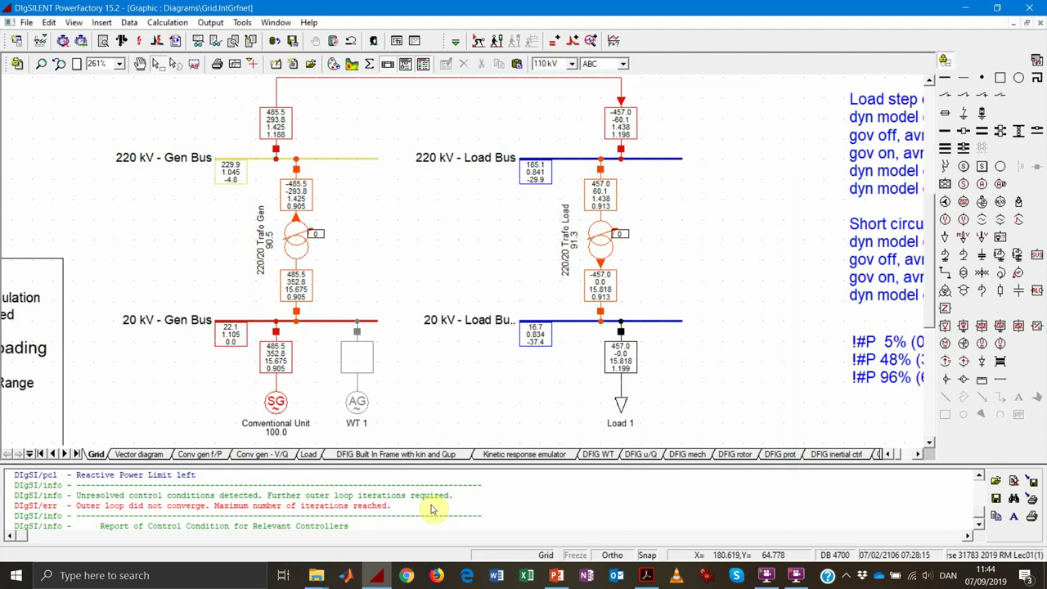
scroll(432, 507, "up", 1)
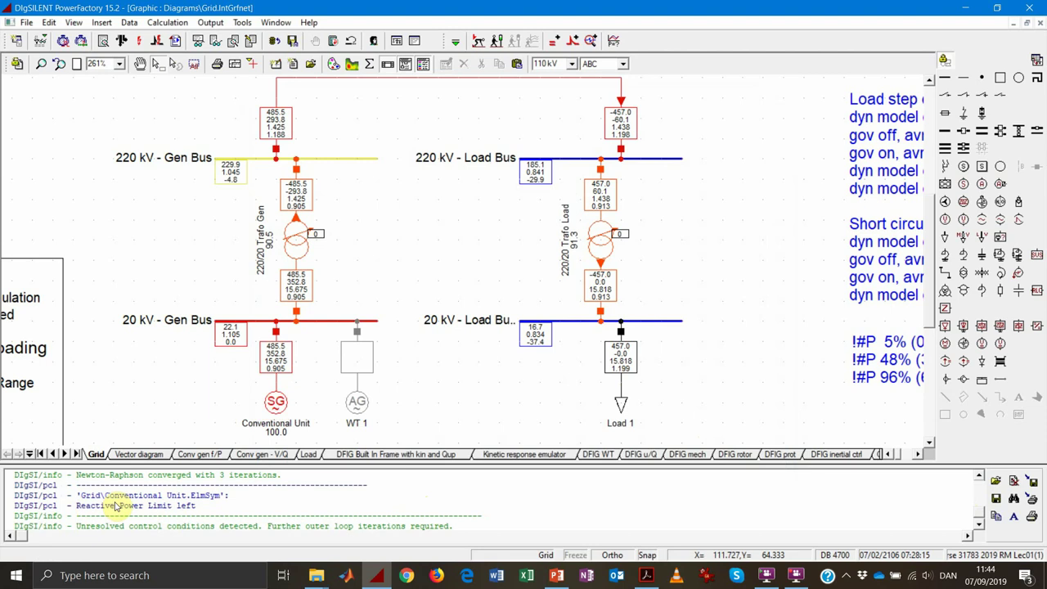
Examine the Conventional Unit's operational limits and capability curve in its load flow data, leaving the settings untouched
double_click(276, 403)
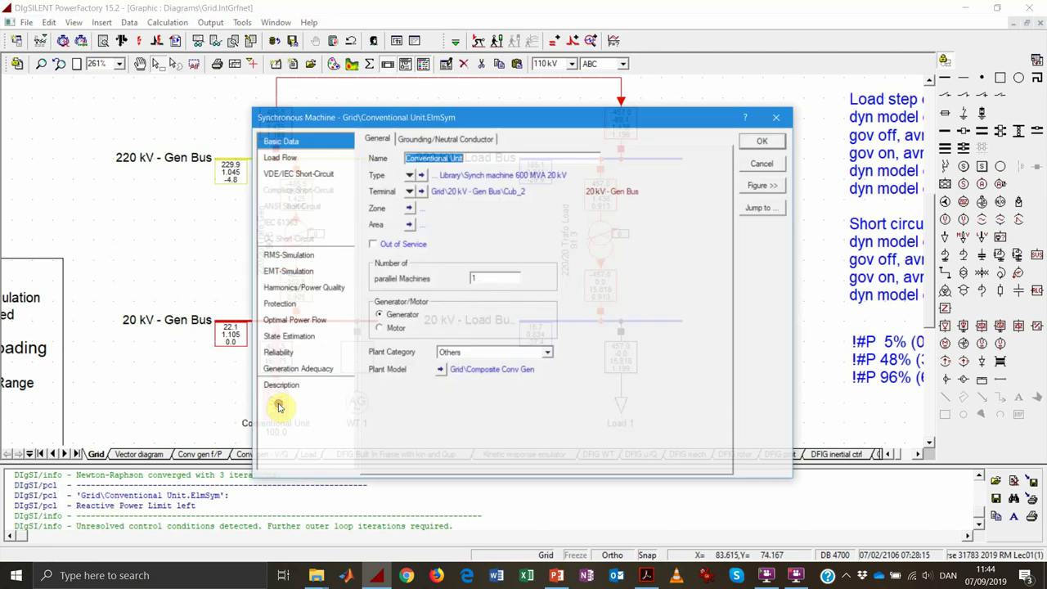
left_click(307, 162)
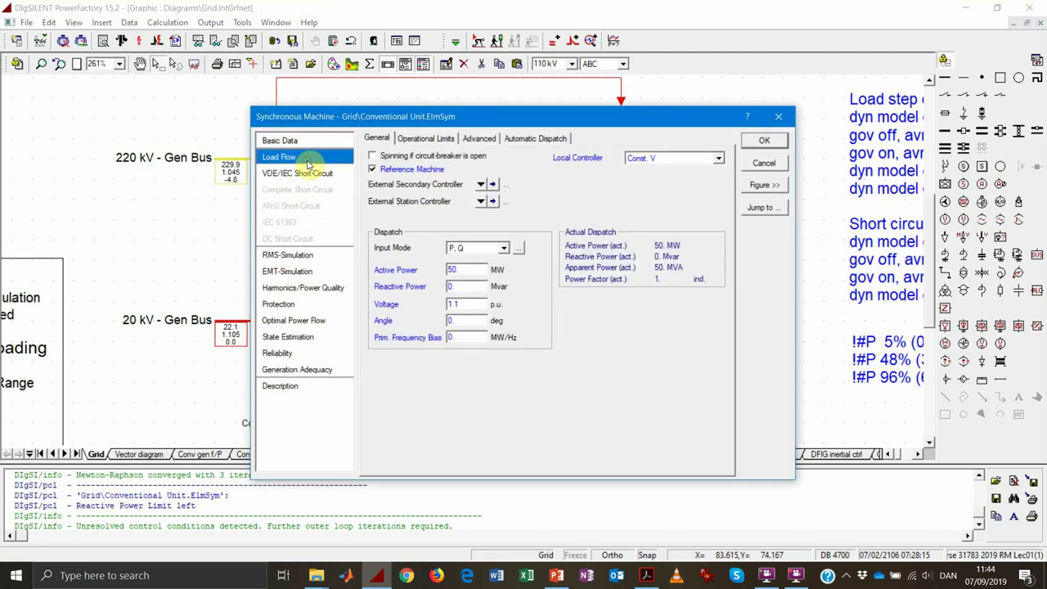
left_click(431, 140)
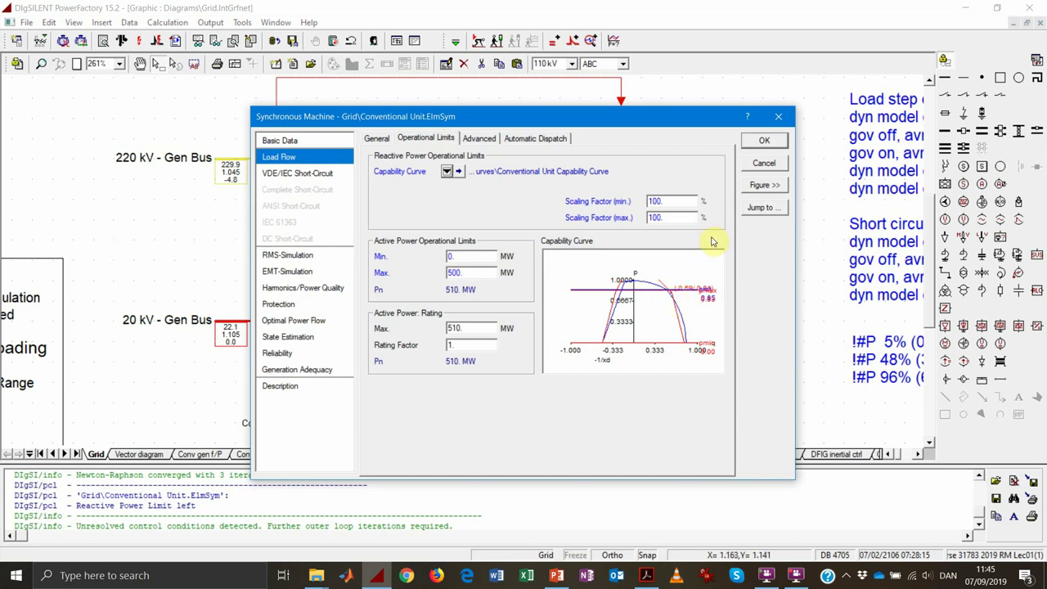
left_click(761, 163)
left_click(507, 368)
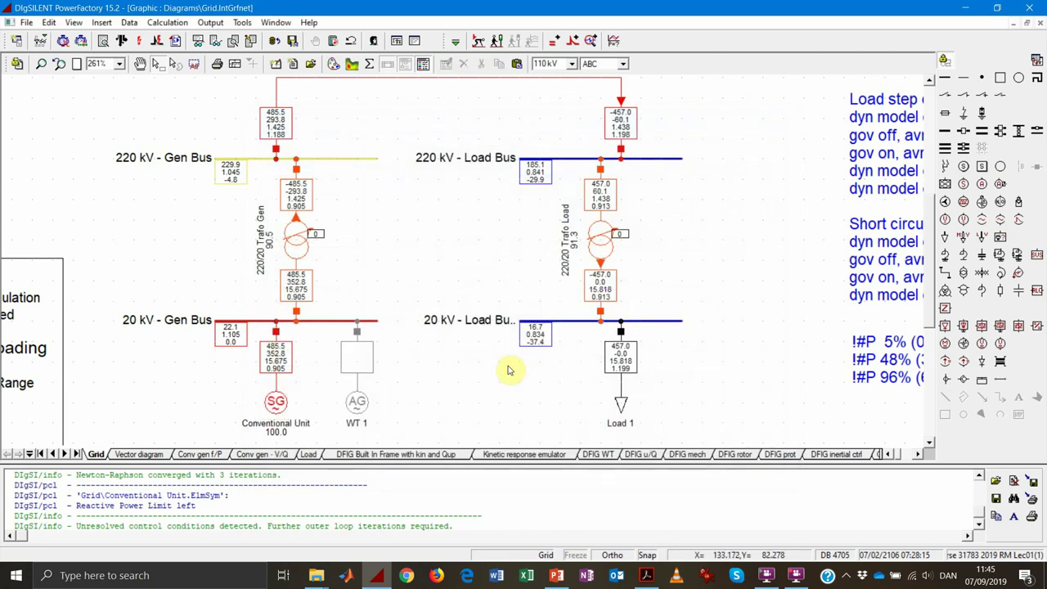
Compare the power and current results at the Conventional Unit and at both ends of the HV line
mouse_move(282, 361)
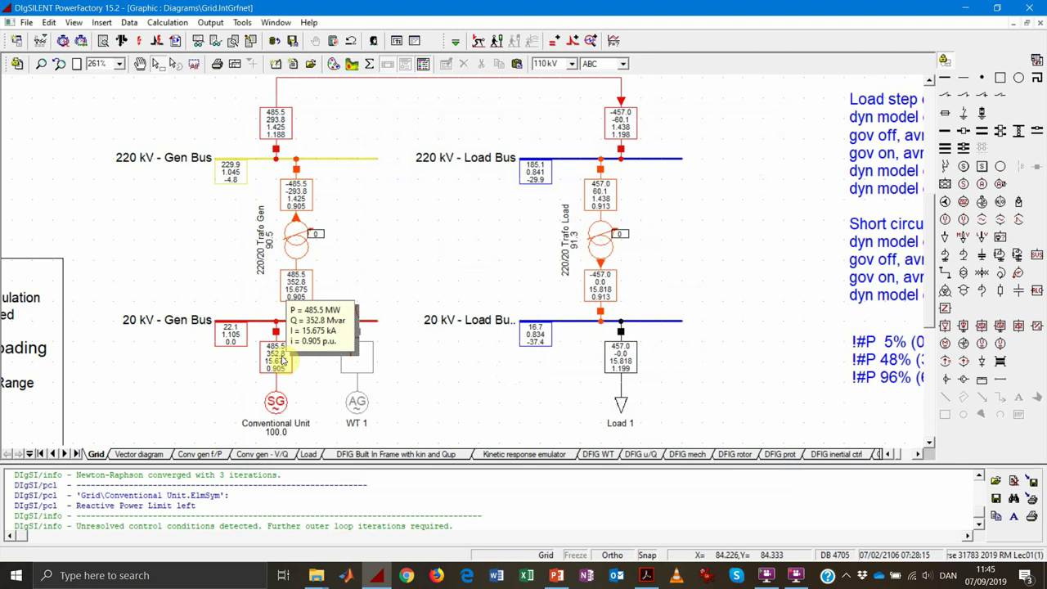
mouse_move(284, 134)
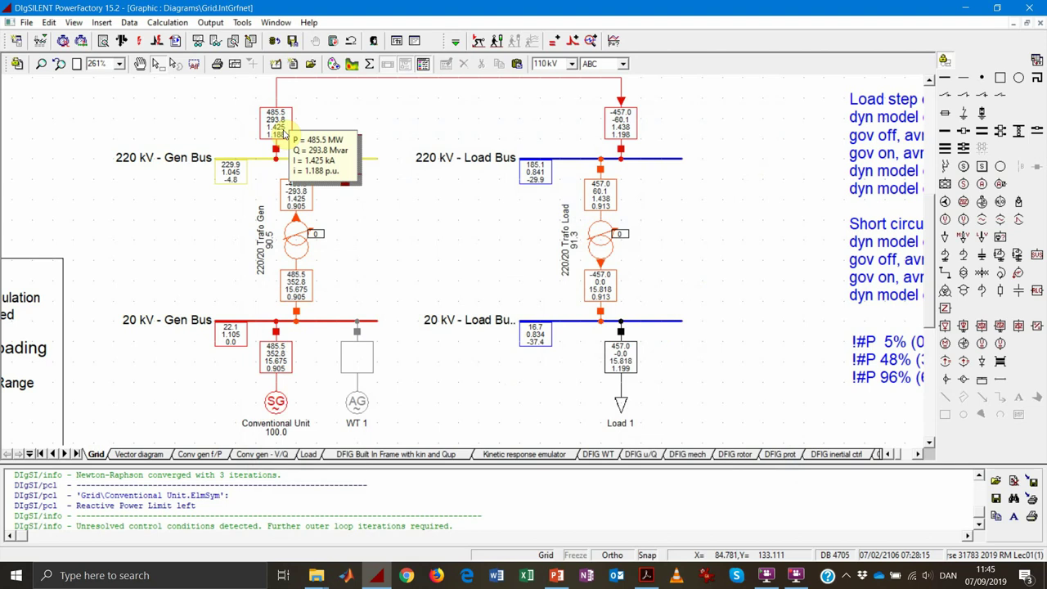
mouse_move(625, 131)
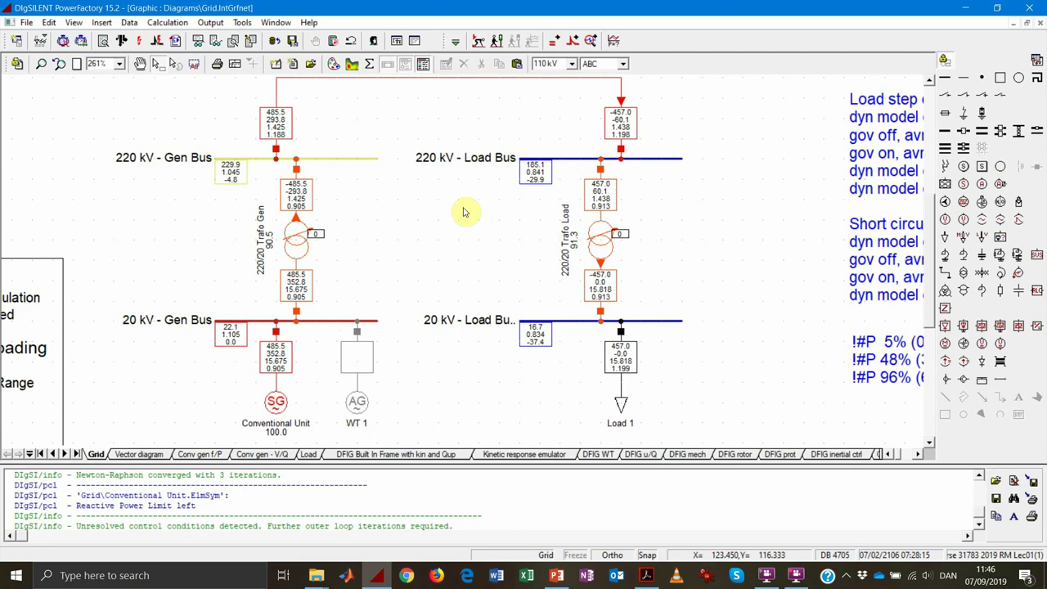
Set the length of the HV line between the 220 kV buses to 20 km and run the balanced load flow
double_click(464, 79)
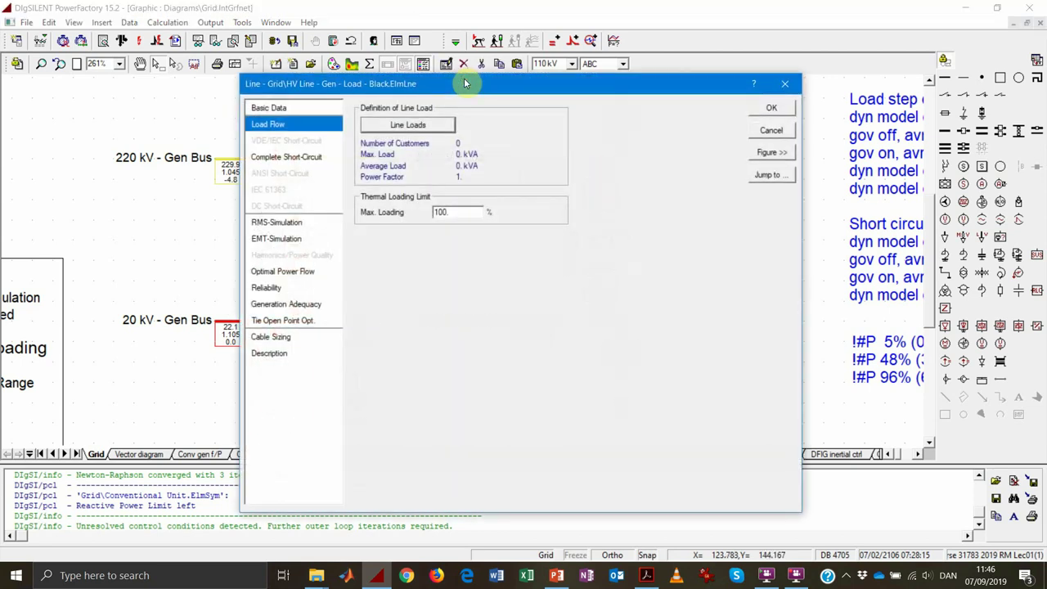
left_click(260, 110)
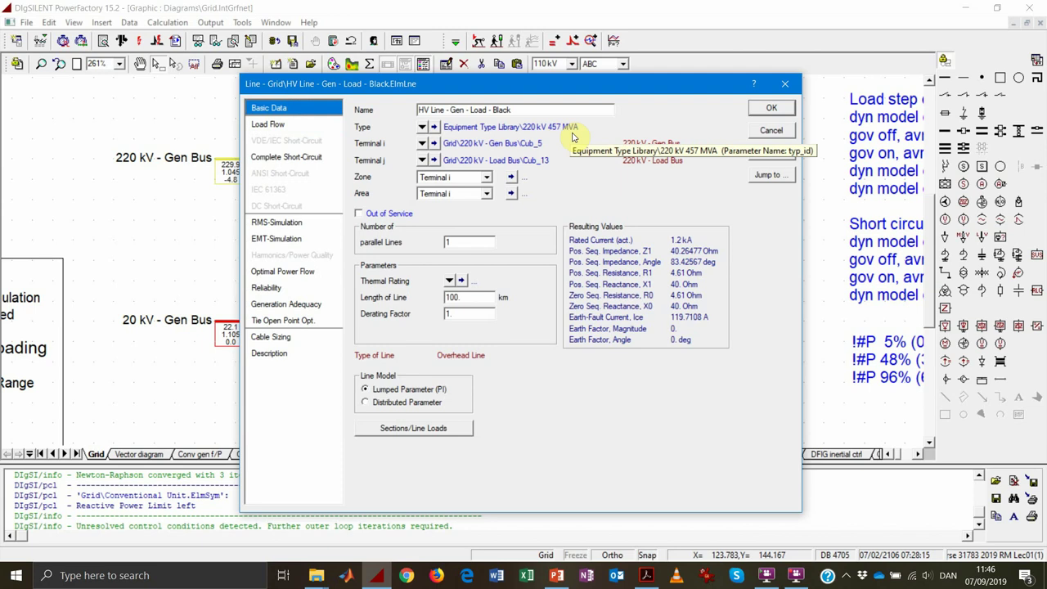
left_click(483, 299)
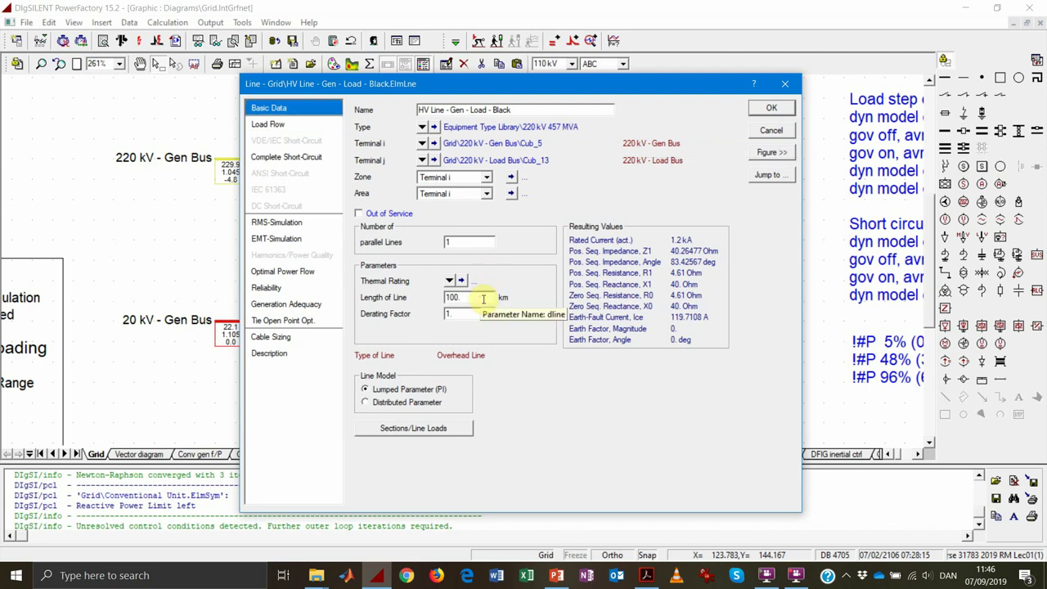
key("BackSpace")
key("BackSpace")
key("BackSpace")
key("BackSpace")
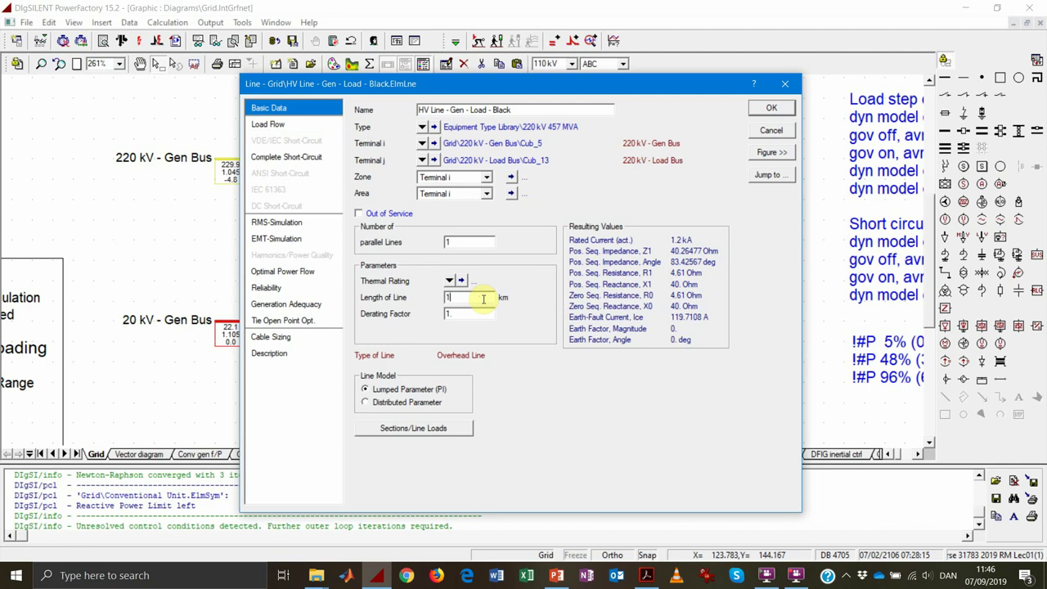
type("20")
left_click(772, 108)
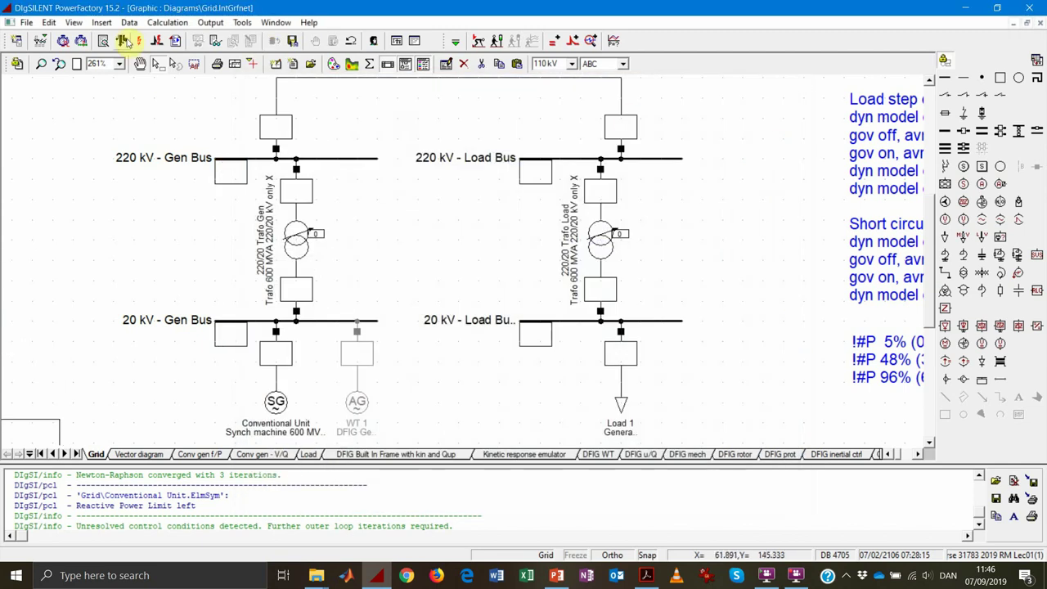
left_click(121, 40)
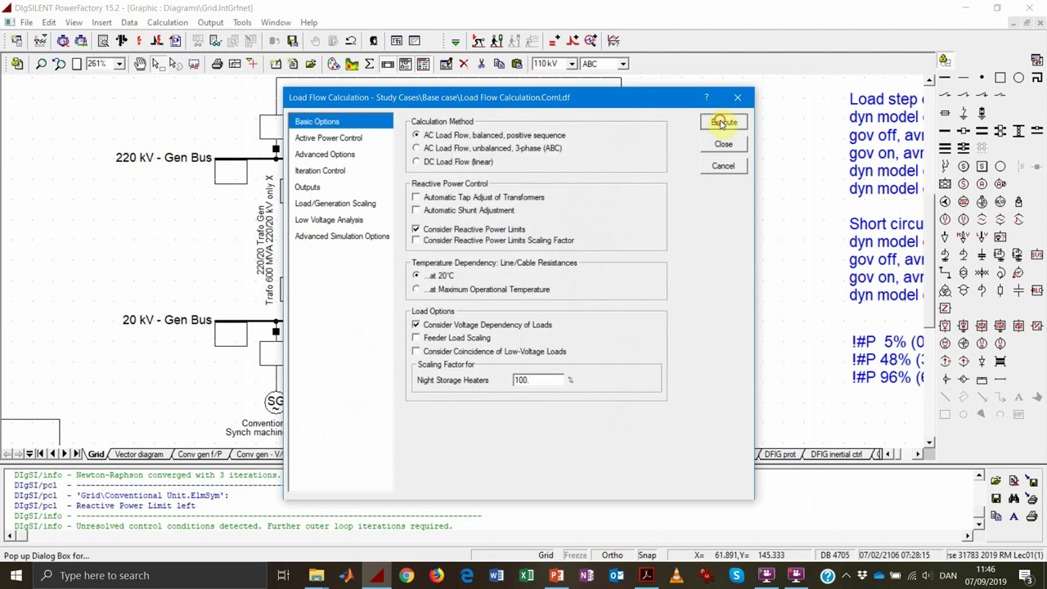
left_click(722, 123)
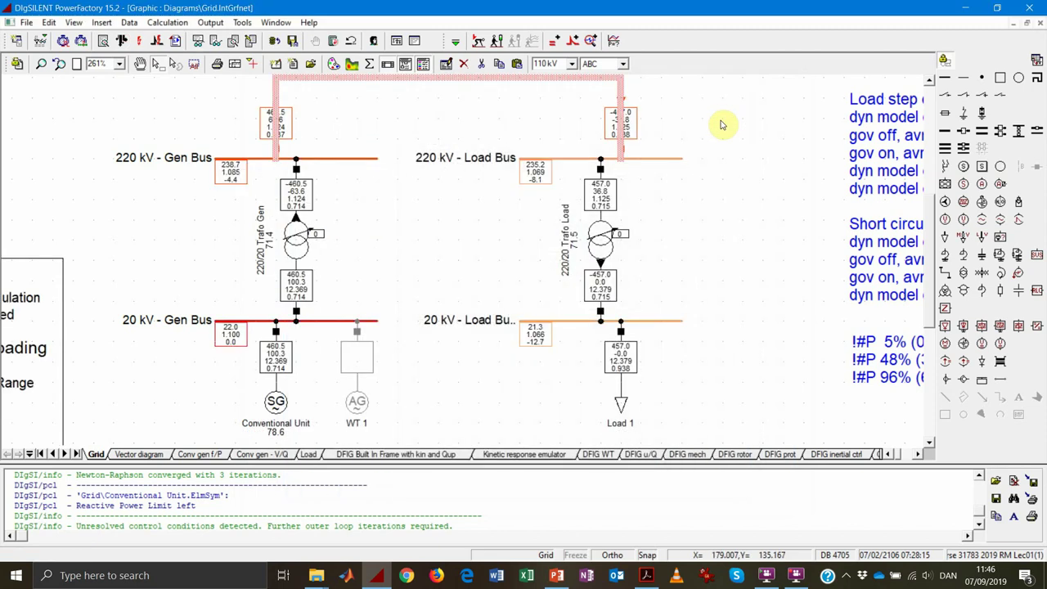
Set the Conventional Unit's voltage setpoint to 1 p.u. and run the balanced load flow again
double_click(276, 401)
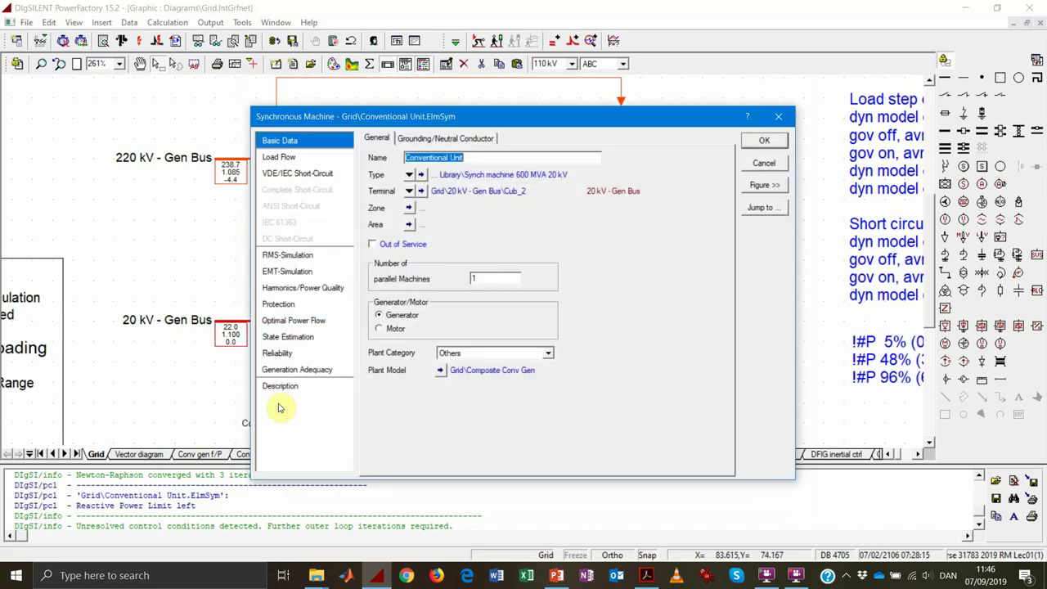
left_click(311, 160)
left_click(466, 304)
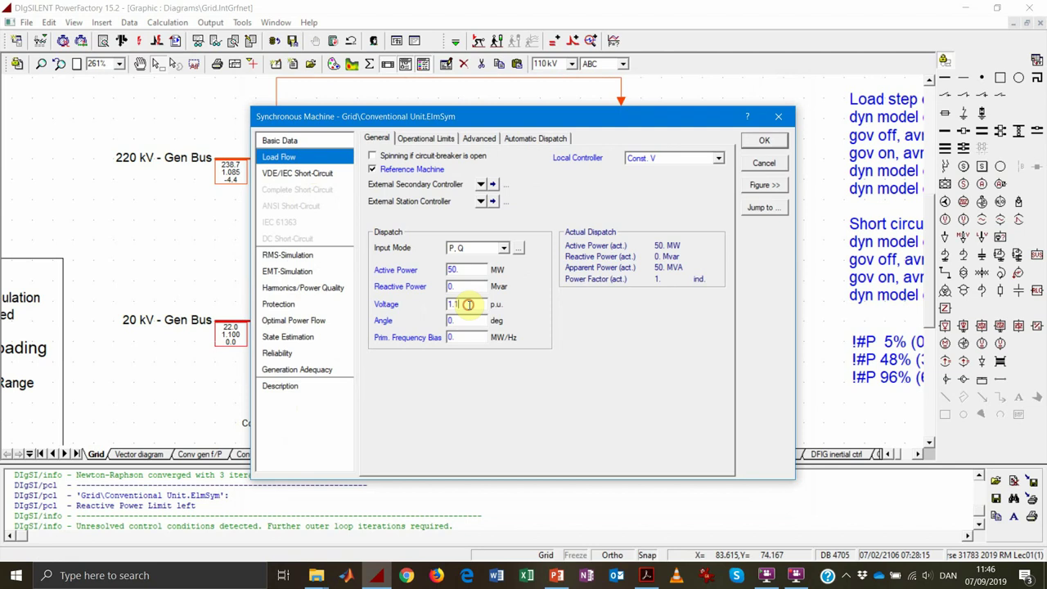
key("Return")
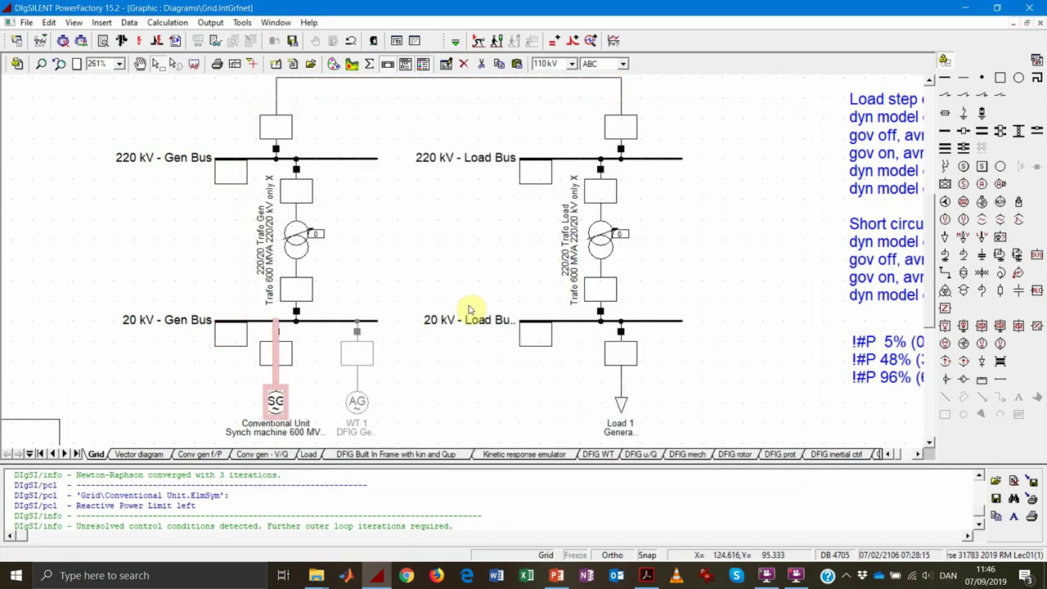
left_click(121, 40)
left_click(707, 124)
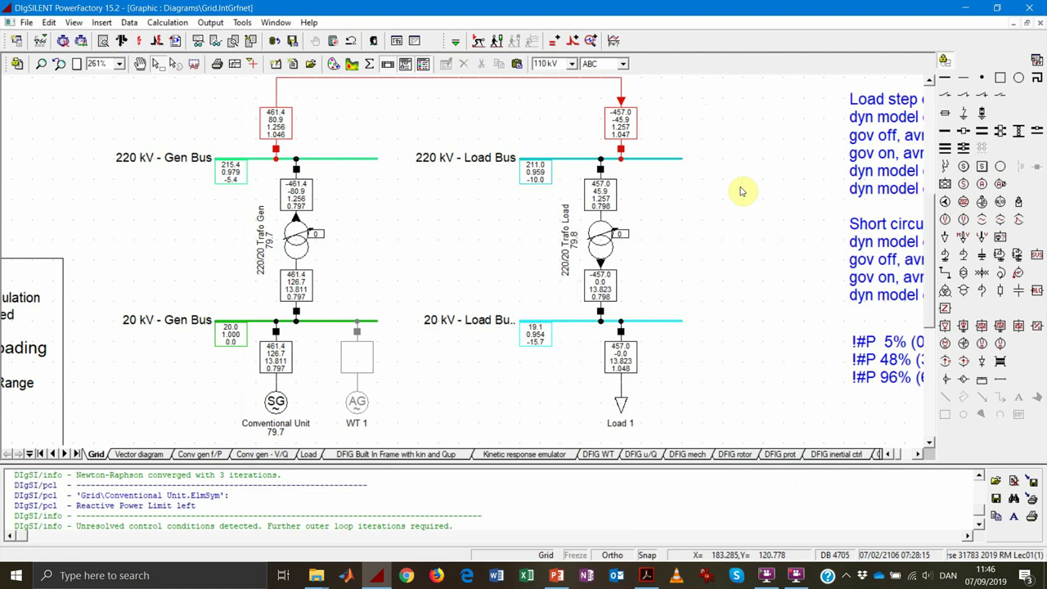
Inspect the flows at the HV line's load end, read the parallel-line task on the PowerPoint exercise slide and return to PowerFactory
mouse_move(628, 129)
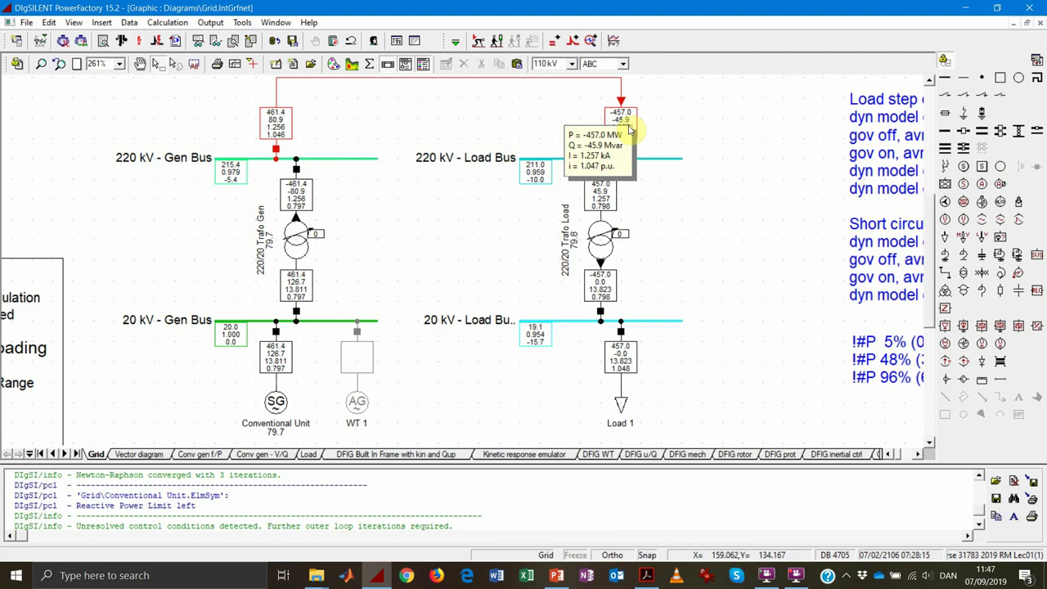
mouse_move(608, 193)
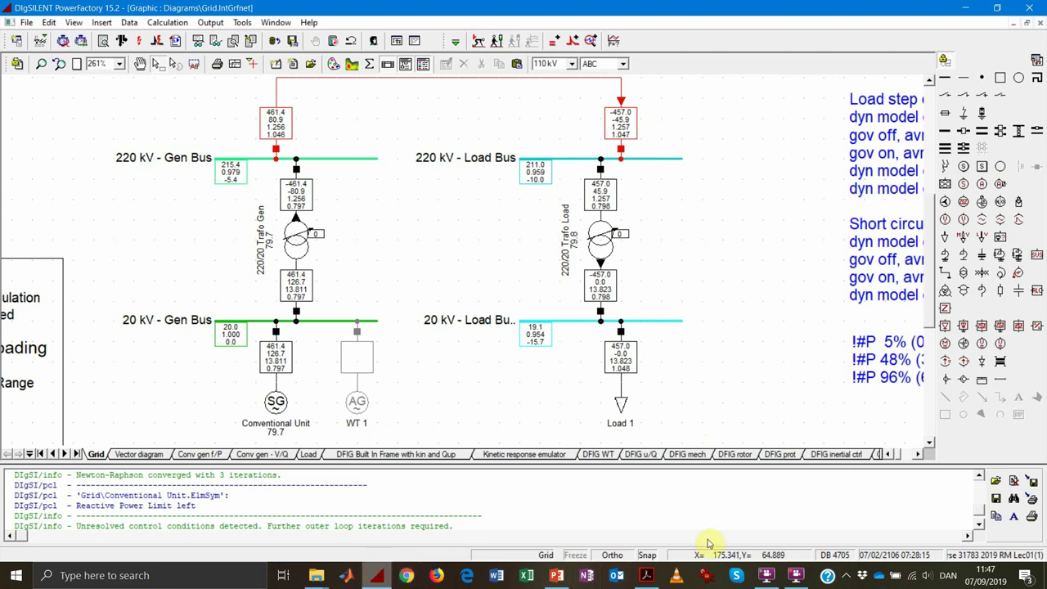
left_click(557, 575)
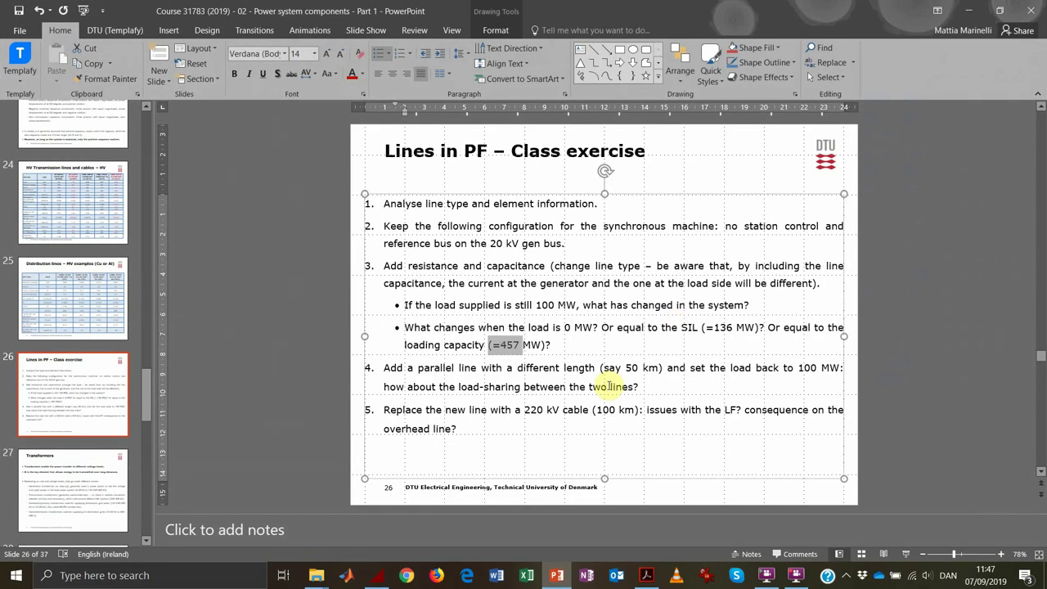
left_click(610, 386)
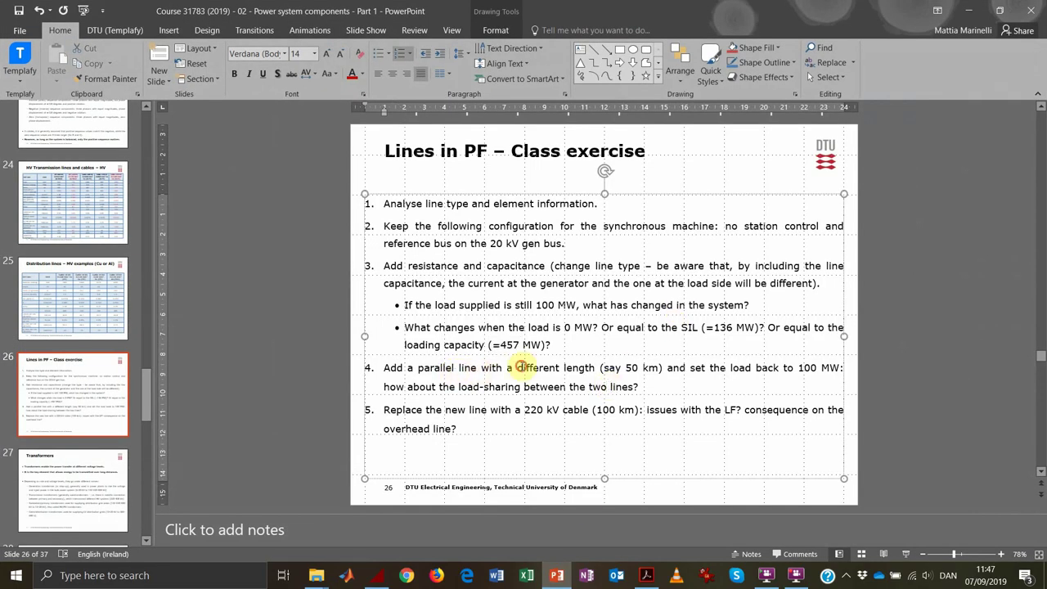
left_click_drag(521, 367, 609, 369)
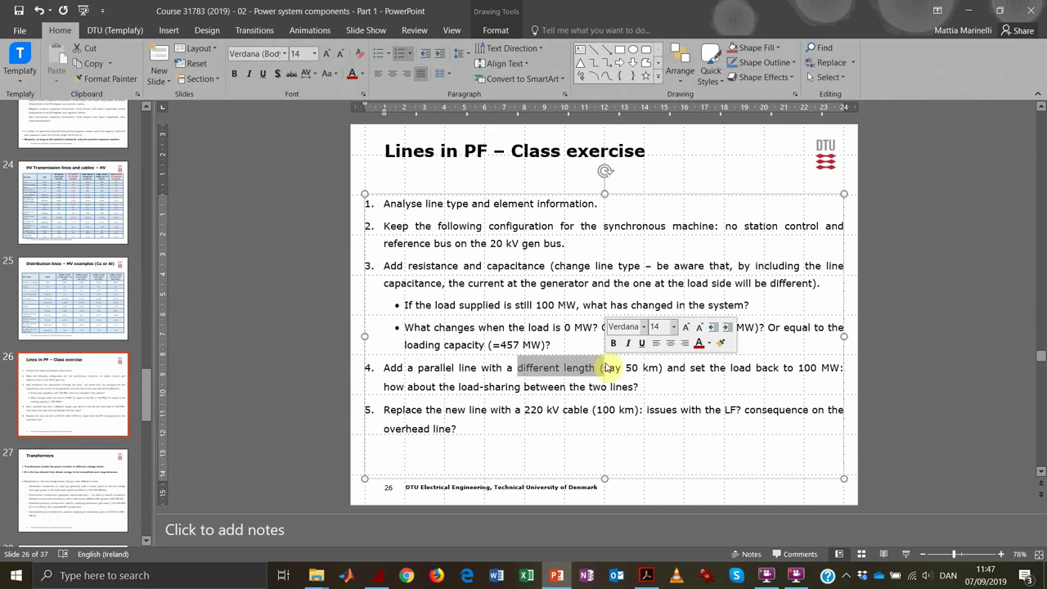
left_click(972, 8)
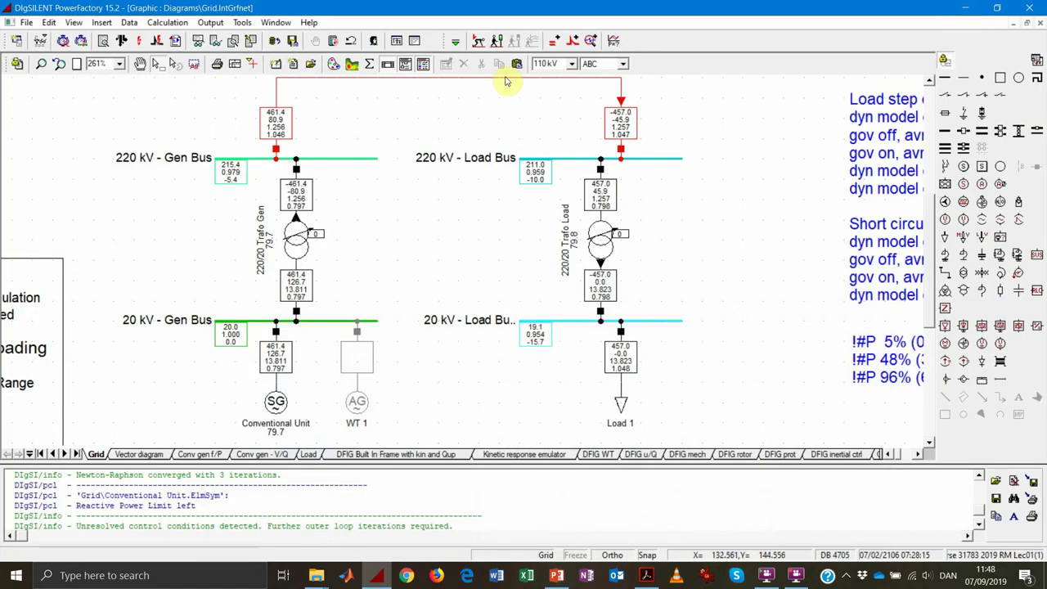
Set the length of the HV line between the 220 kV buses to 100 km
double_click(505, 82)
double_click(464, 297)
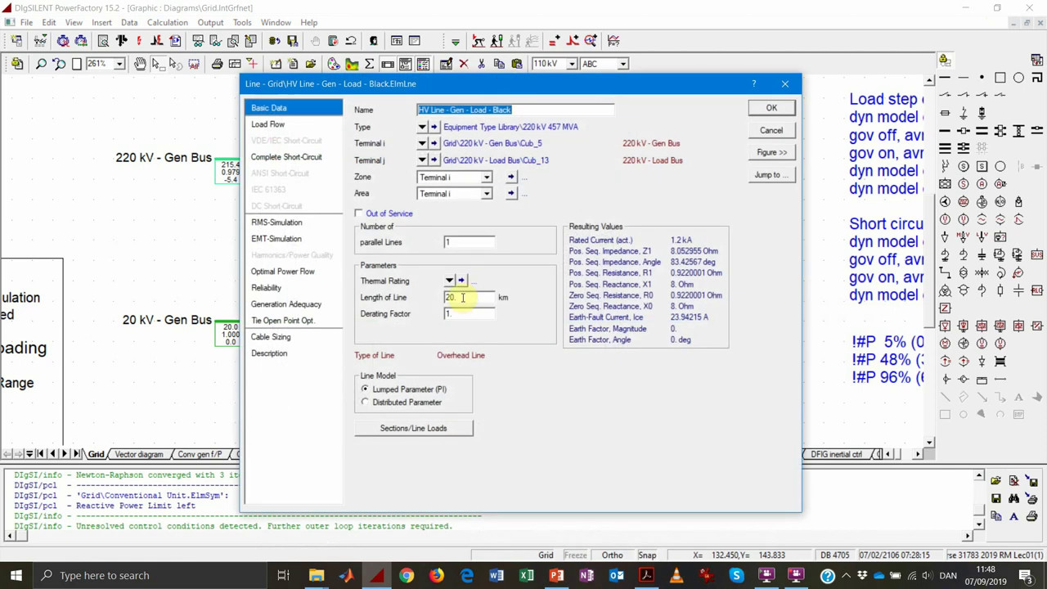
type("100")
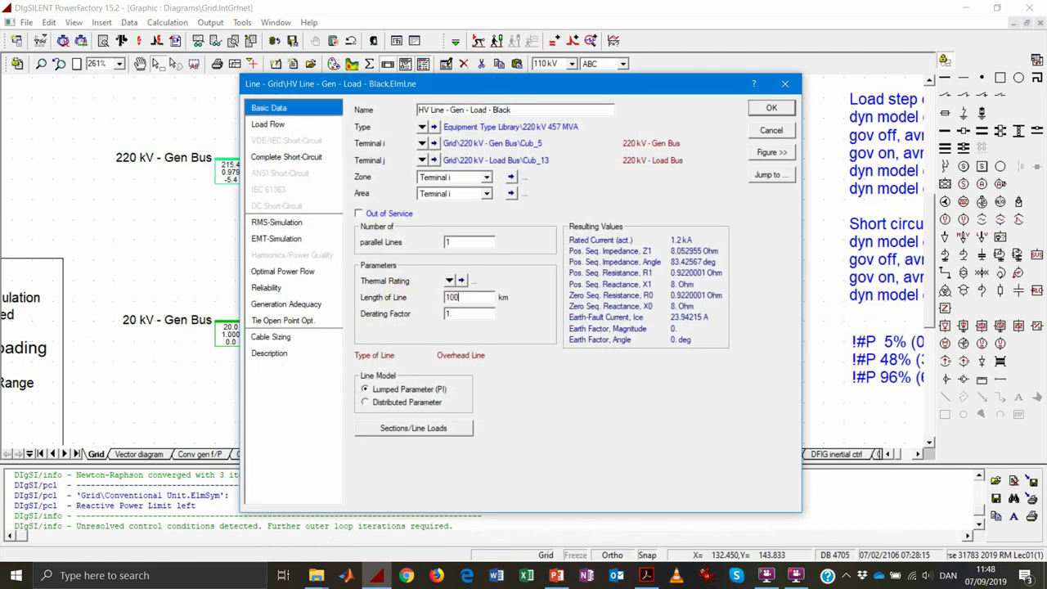
left_click(779, 108)
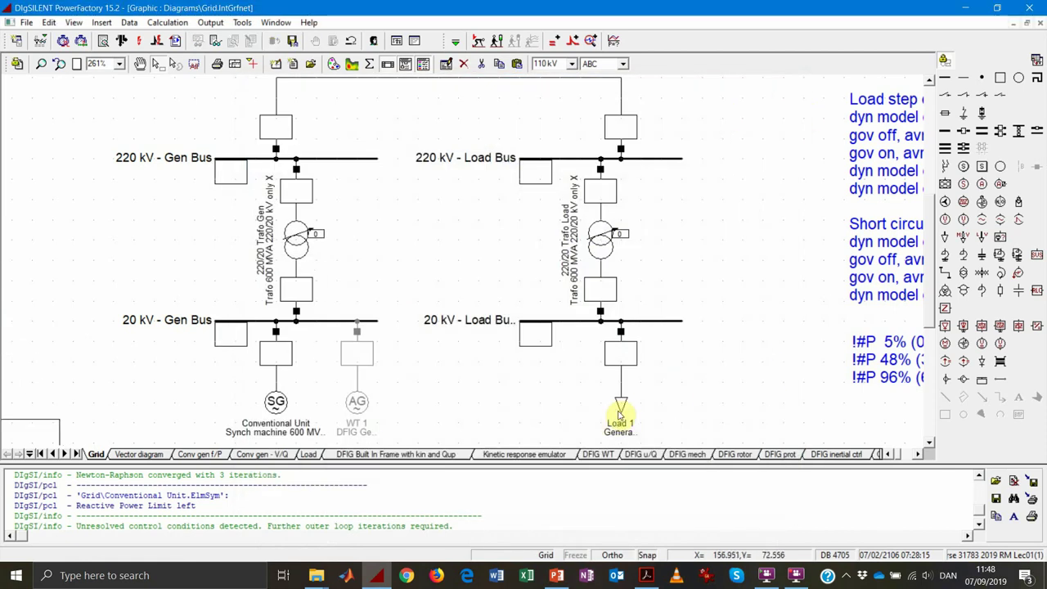
Set Load 1's active power to 100 MW and run the balanced load flow
double_click(619, 419)
left_click(309, 128)
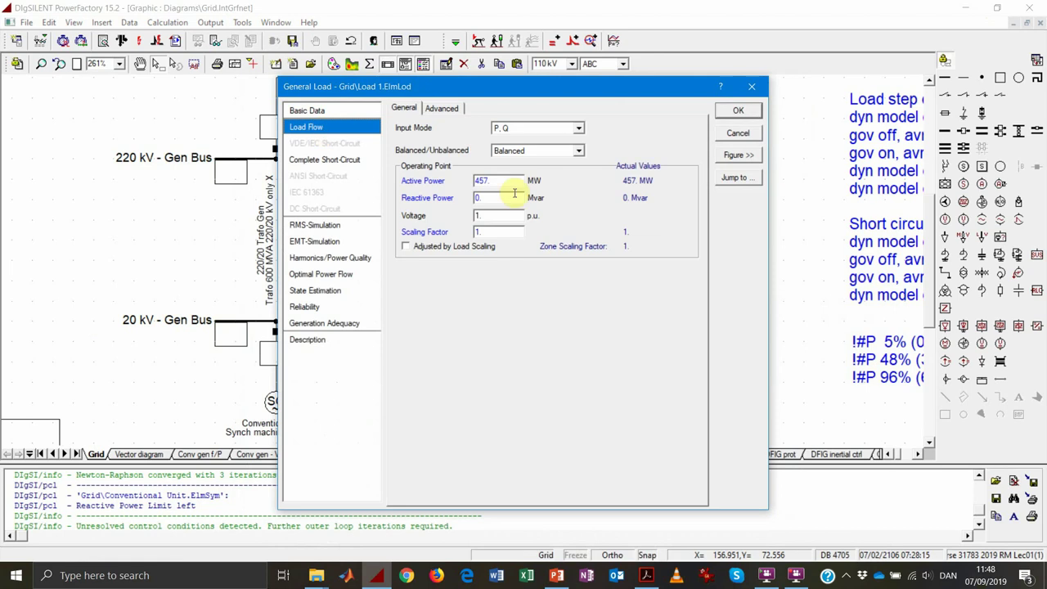
type("500")
key("Return")
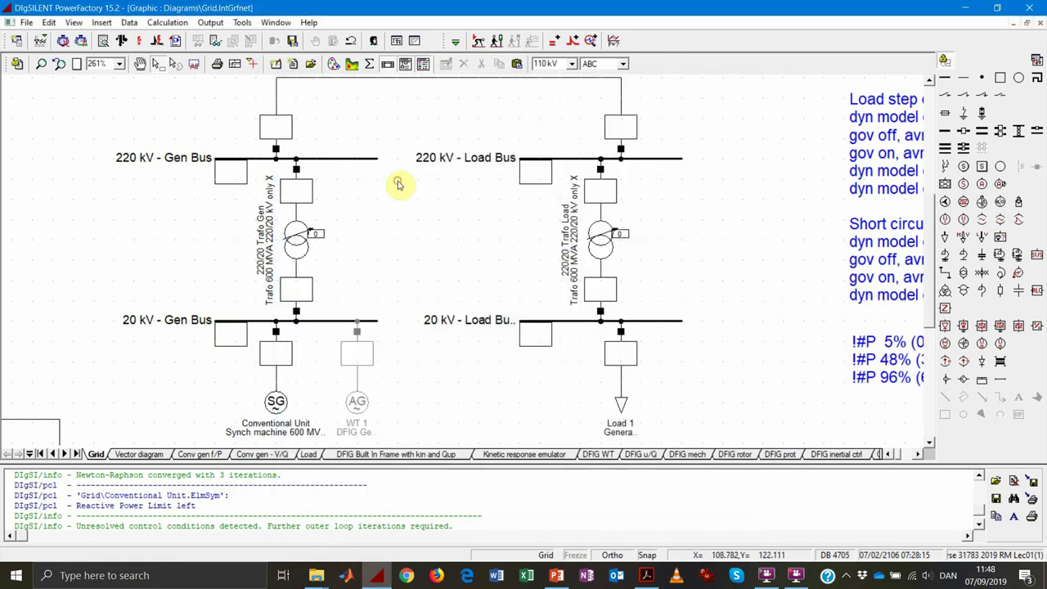
left_click(122, 41)
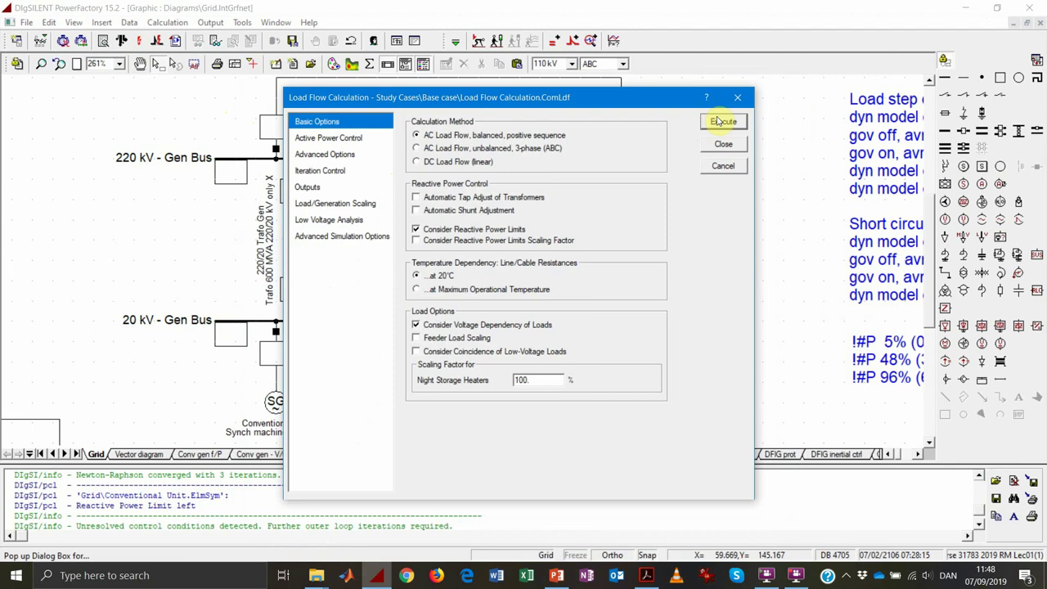
left_click(717, 124)
scroll(433, 180, "up", 1)
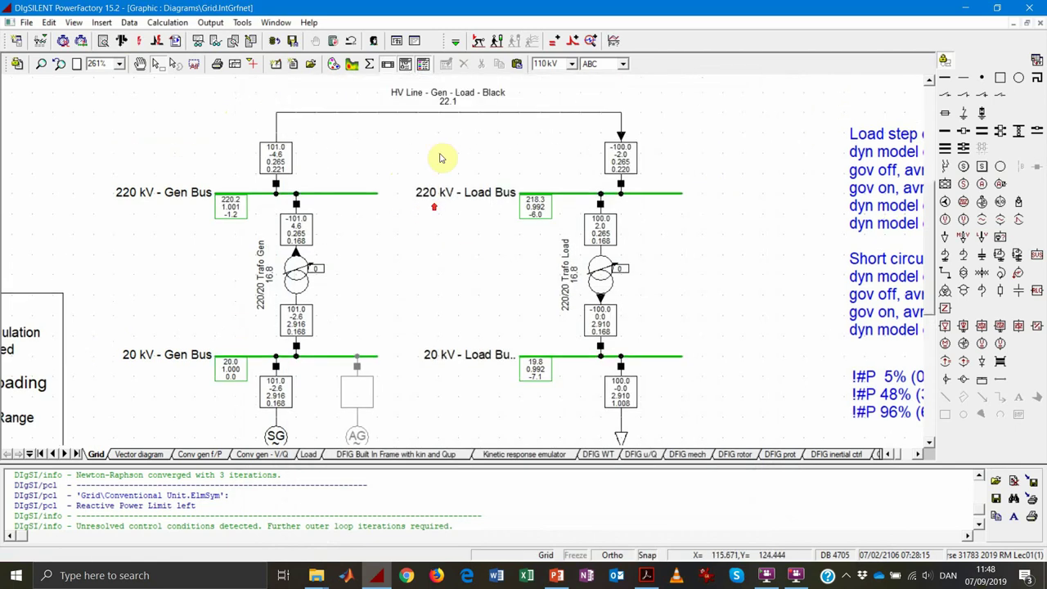
Duplicate the HV line just below the original and connect the copy to the 220 kV Load Bus and the 220 kV Gen Bus
left_click(467, 112)
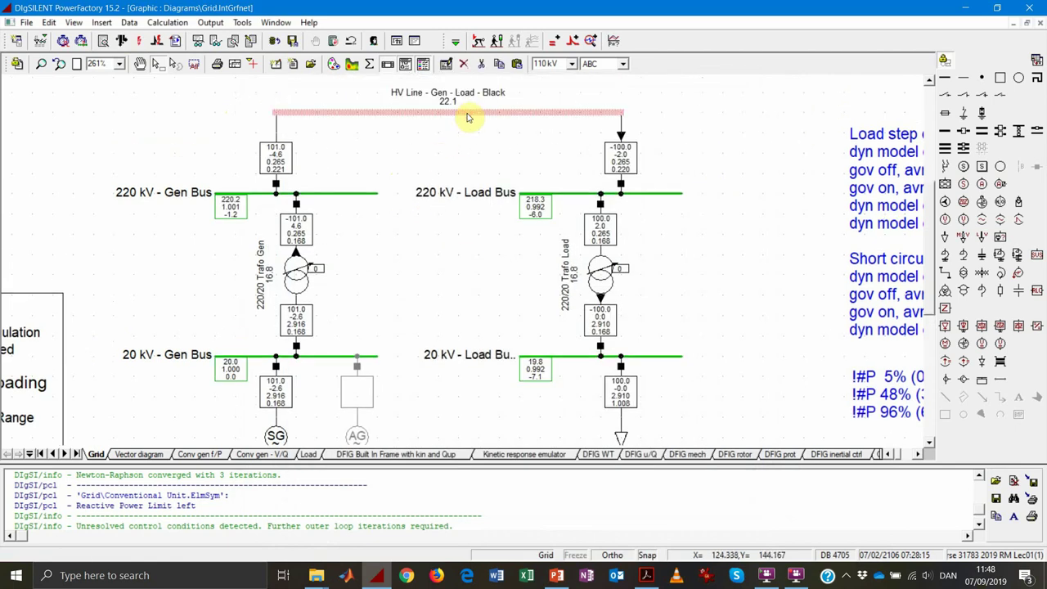
key("ctrl+c")
key("ctrl+v")
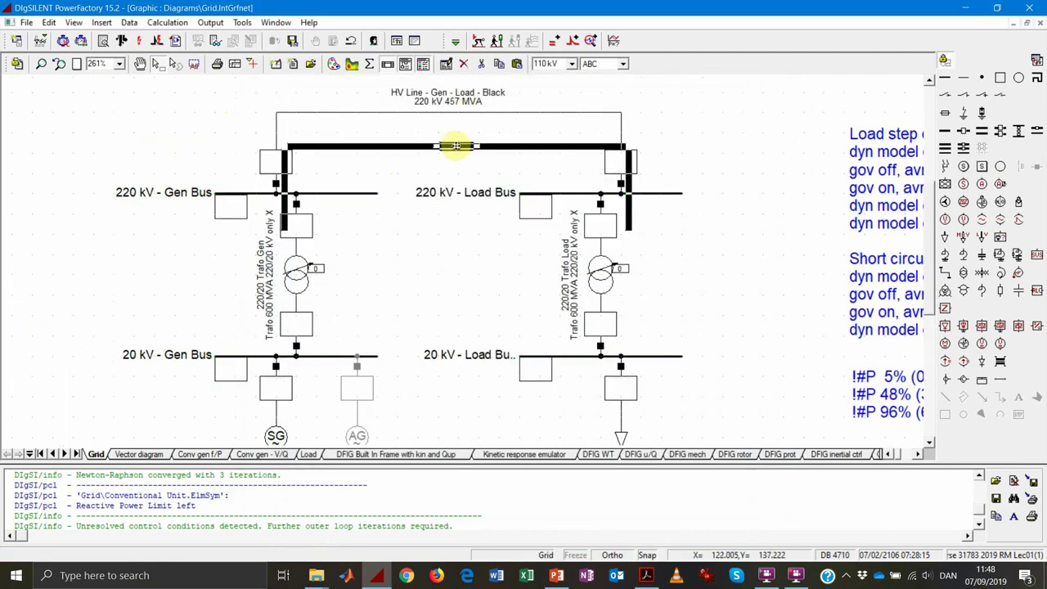
left_click(455, 144)
right_click(456, 144)
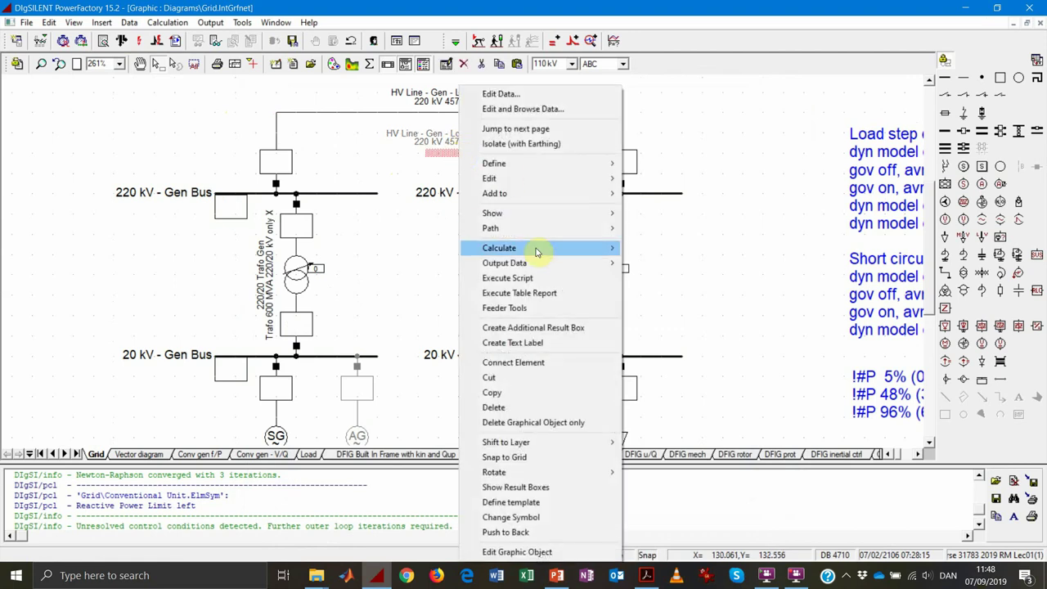
left_click(542, 362)
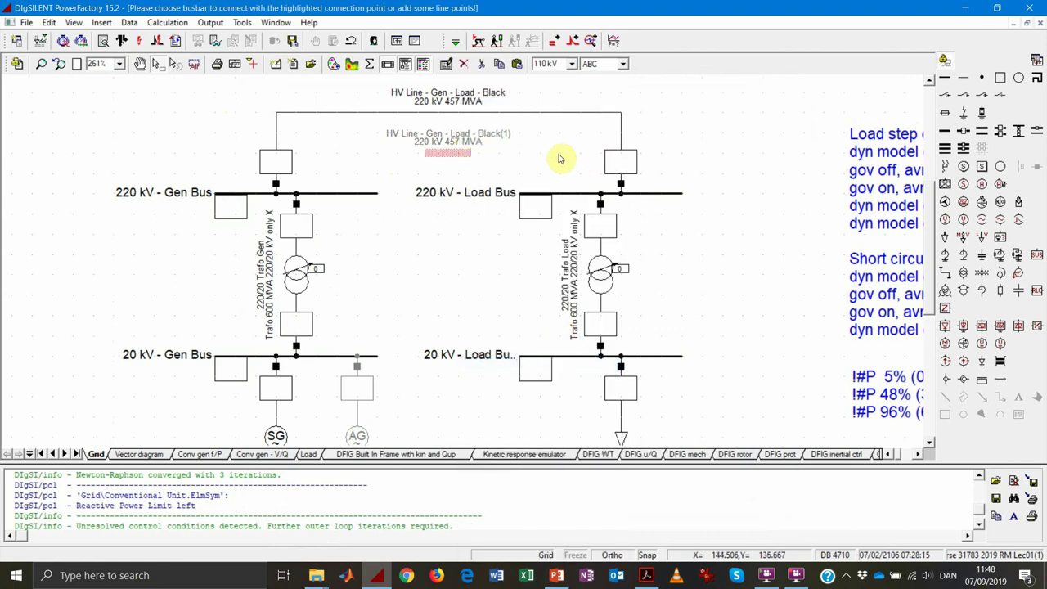
left_click(557, 194)
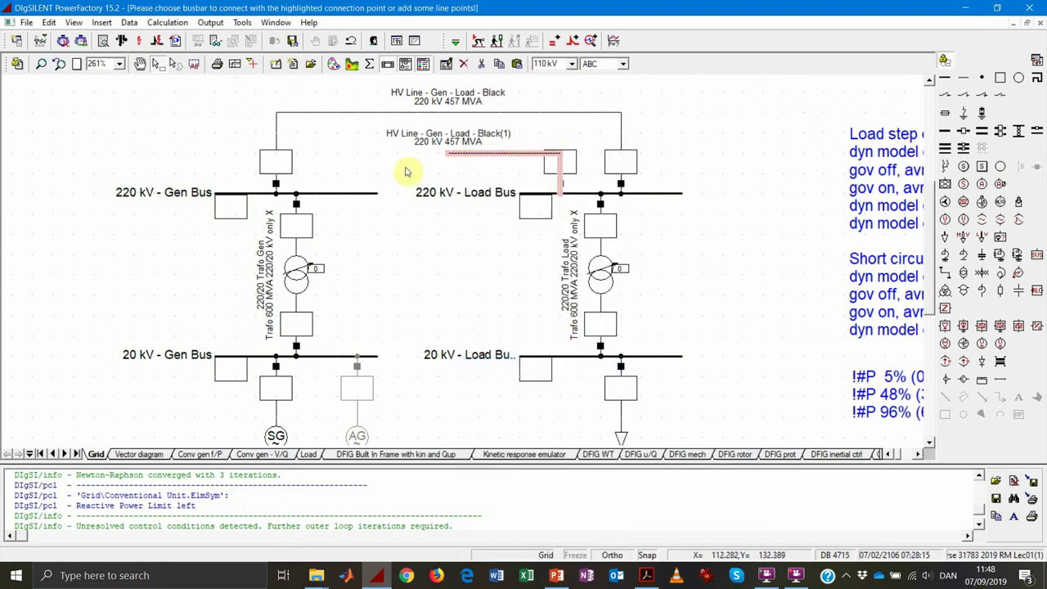
left_click(338, 193)
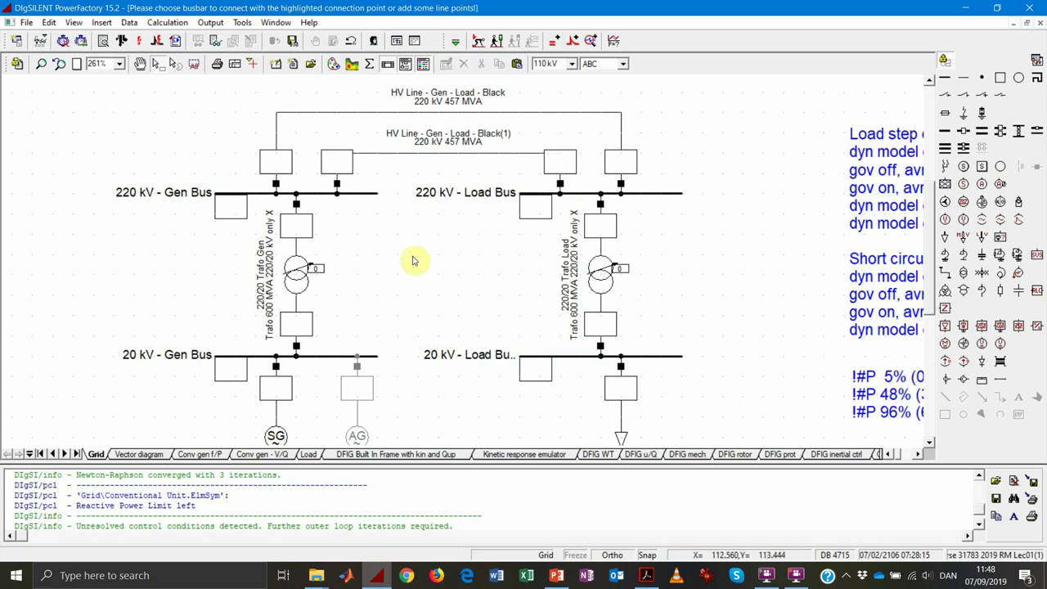
Rename the copied parallel line as HV Line - Gen - Load - Red
double_click(478, 154)
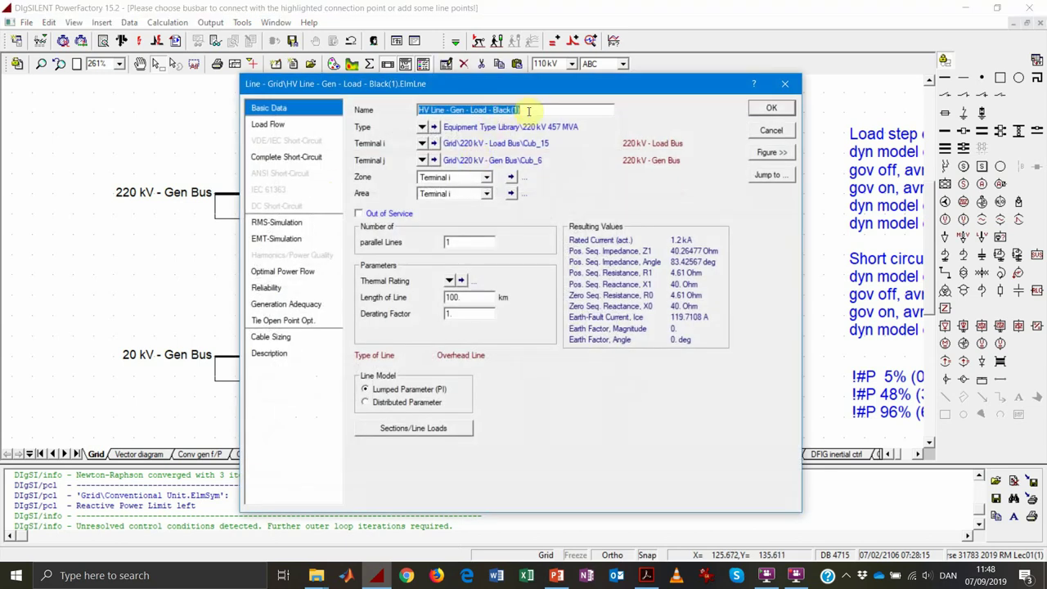
left_click_drag(556, 81, 534, 158)
left_click(523, 183)
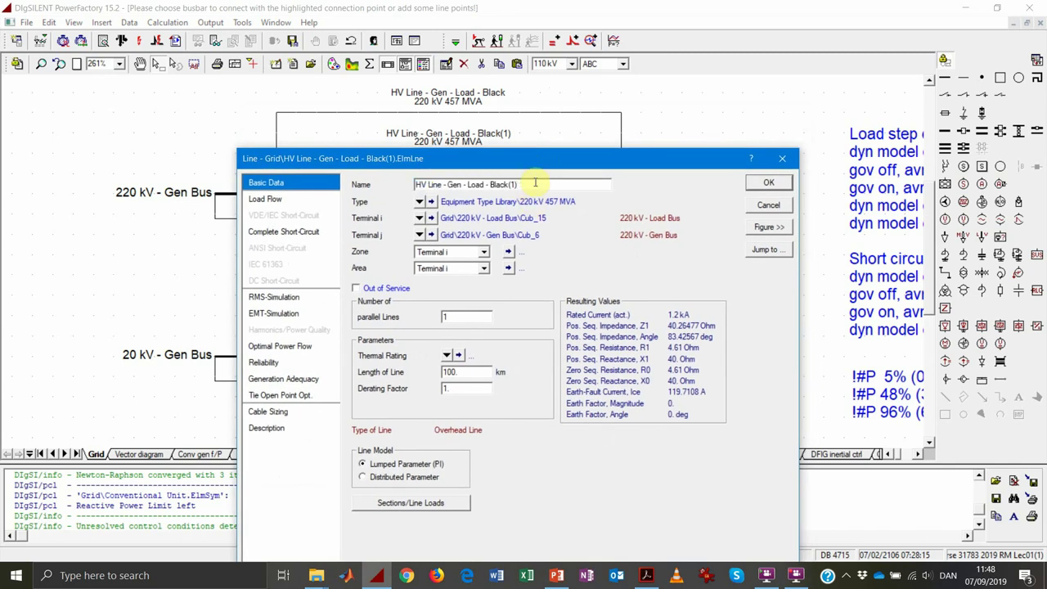
key("BackSpace")
key("BackSpace")
key("BackSpace")
key("BackSpace")
key("BackSpace")
key("BackSpace")
key("BackSpace")
key("BackSpace")
type("Red")
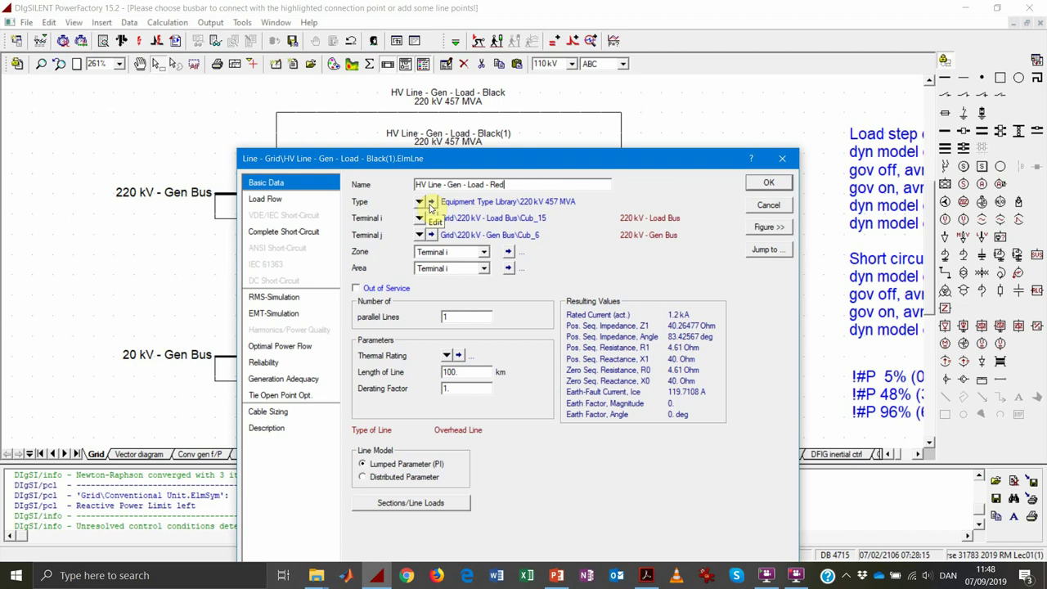
left_click(772, 185)
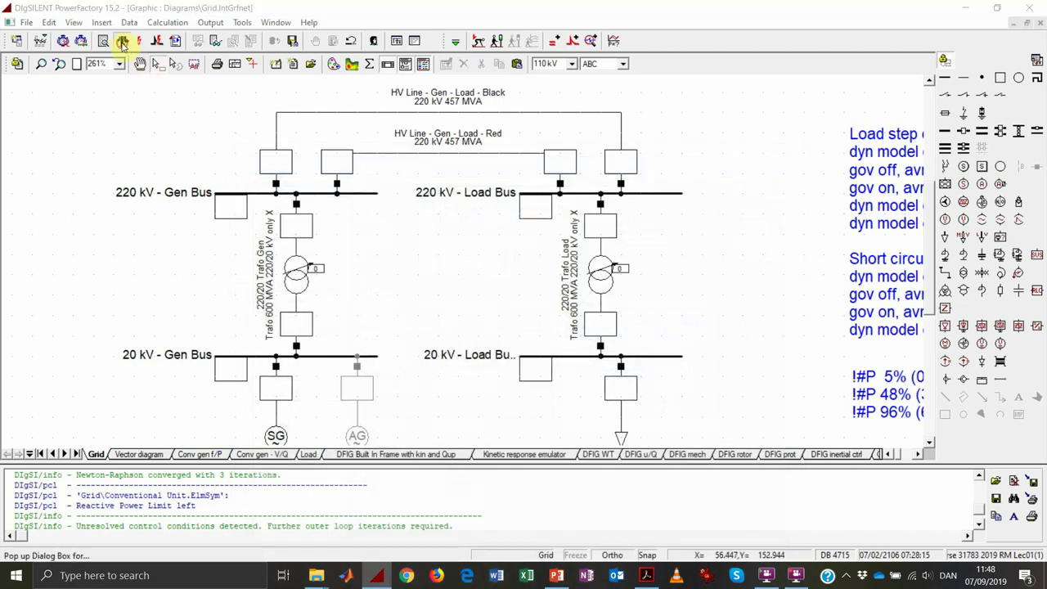
Run the balanced load flow with both parallel lines and inspect the power and current at the Red line's load end
left_click(121, 40)
left_click(722, 124)
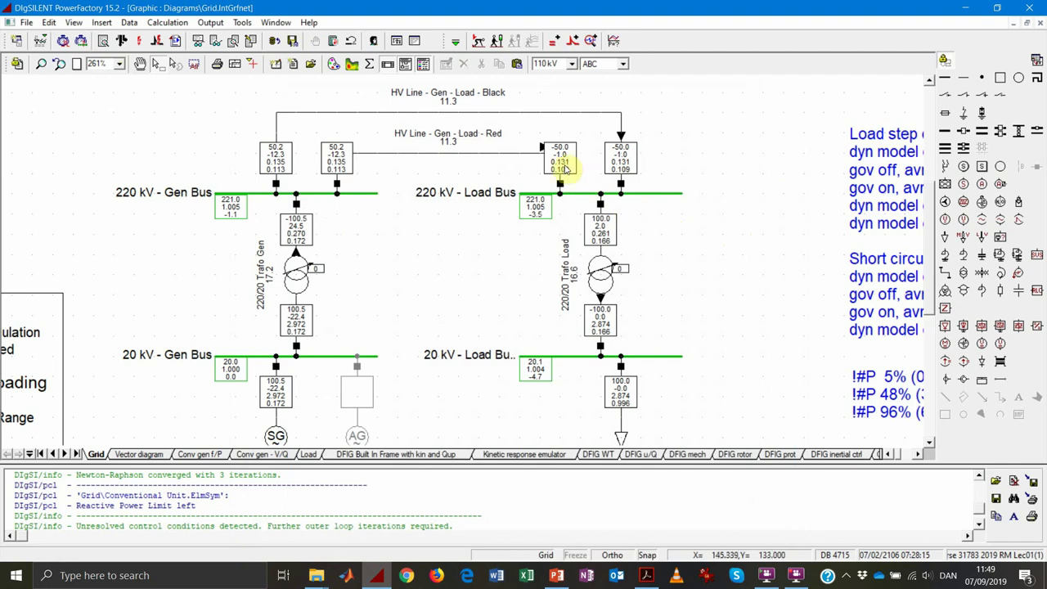
mouse_move(564, 168)
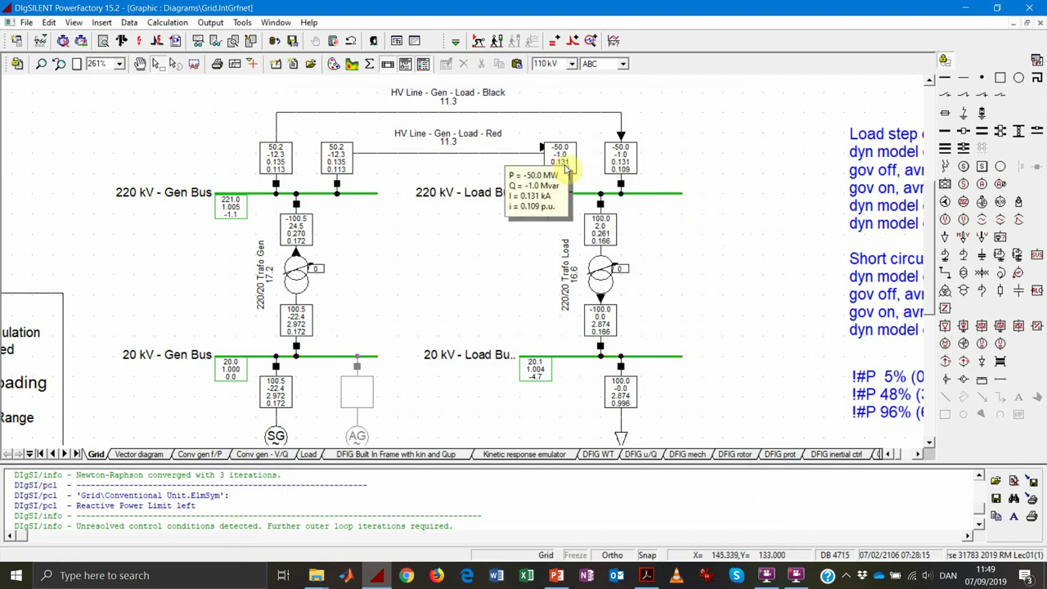
Set the length of the Red HV line to 50 km and run the balanced load flow again
double_click(460, 152)
left_click(474, 297)
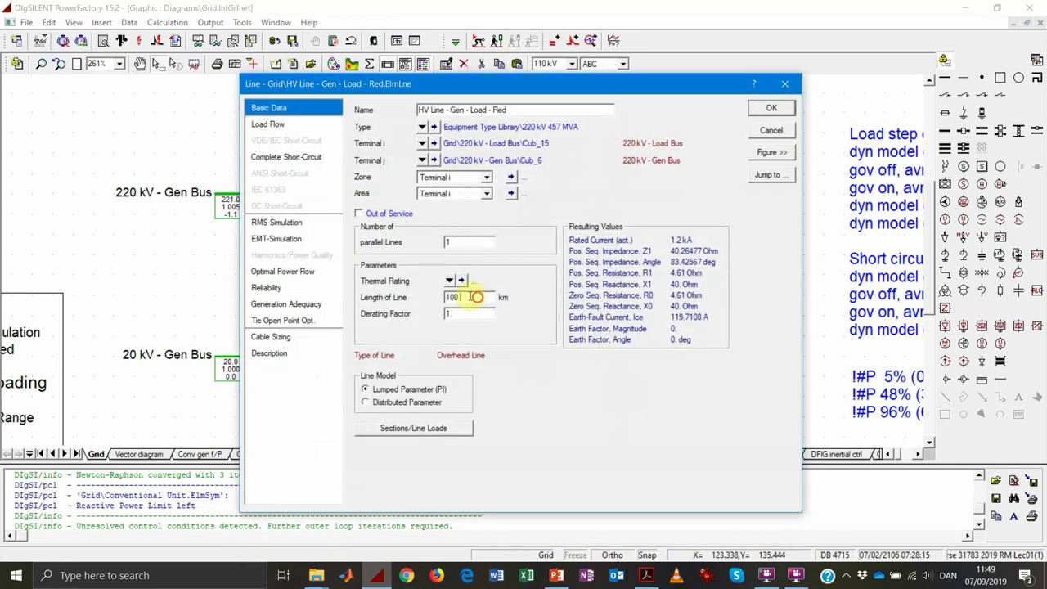
double_click(474, 297)
type("50")
left_click(764, 109)
left_click(121, 40)
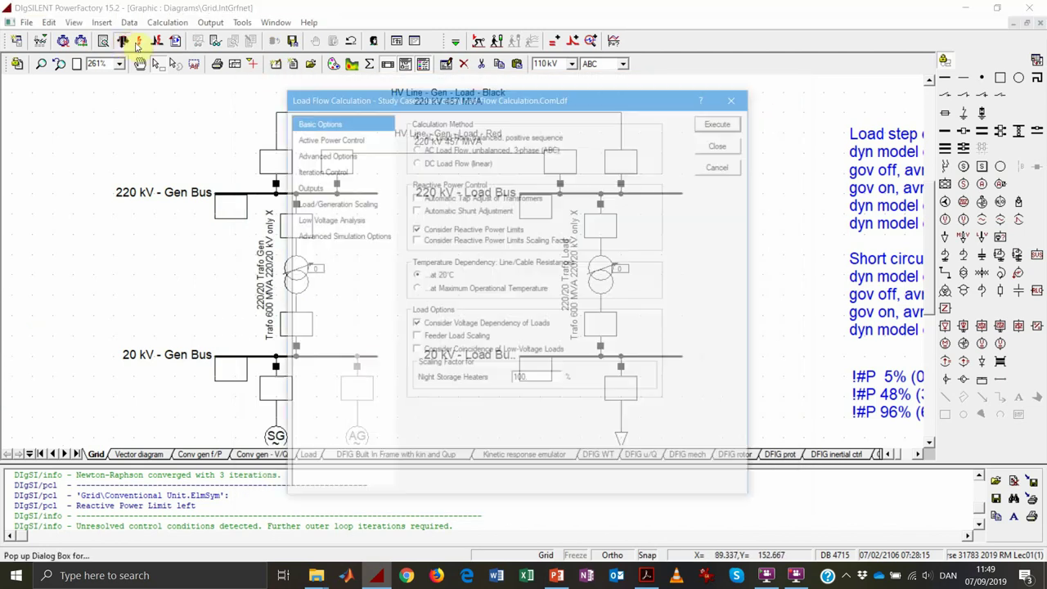
left_click(716, 121)
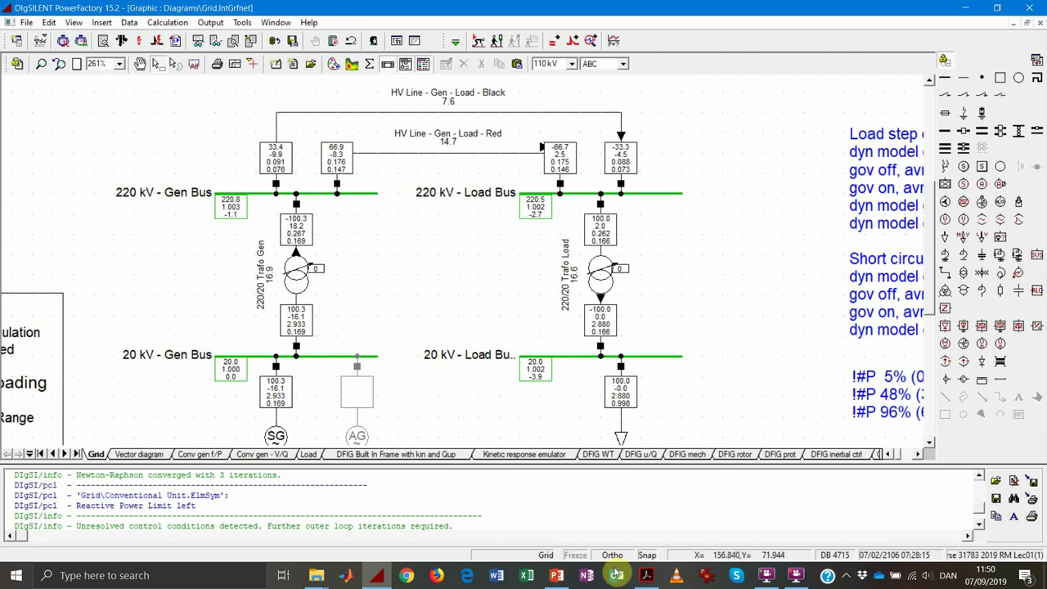
Switch to the PowerPoint exercise slide, read the task on replacing the new line with a 220 kV cable, and return to PowerFactory
left_click(557, 576)
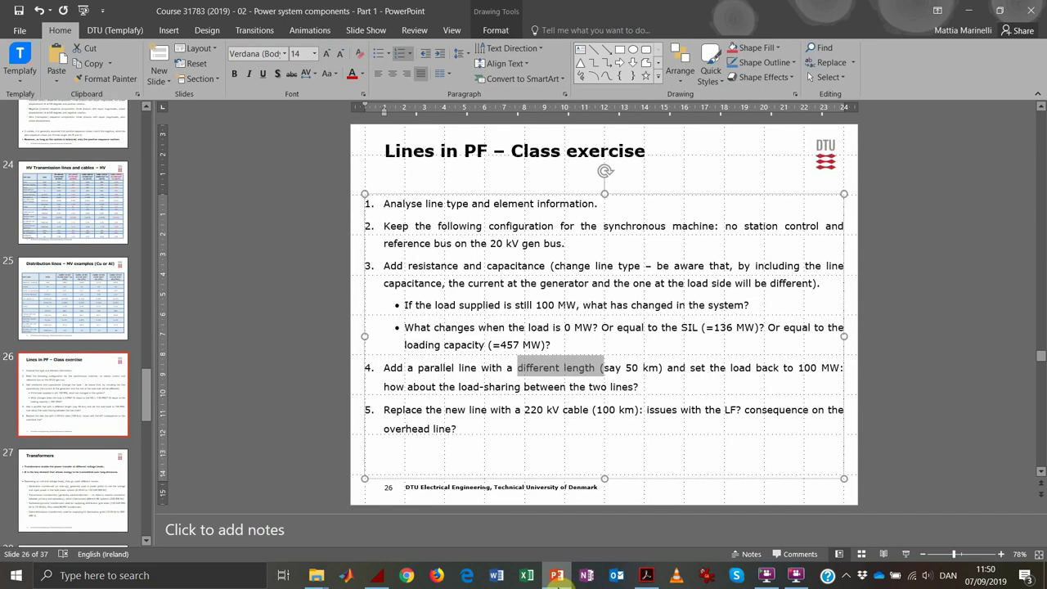
left_click(611, 409)
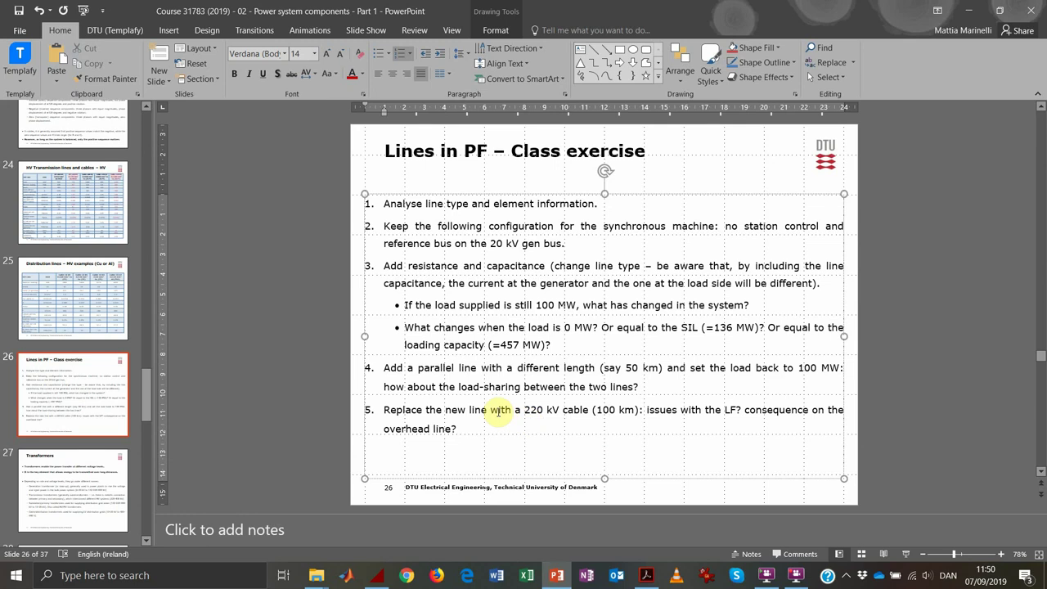
left_click_drag(587, 412, 630, 413)
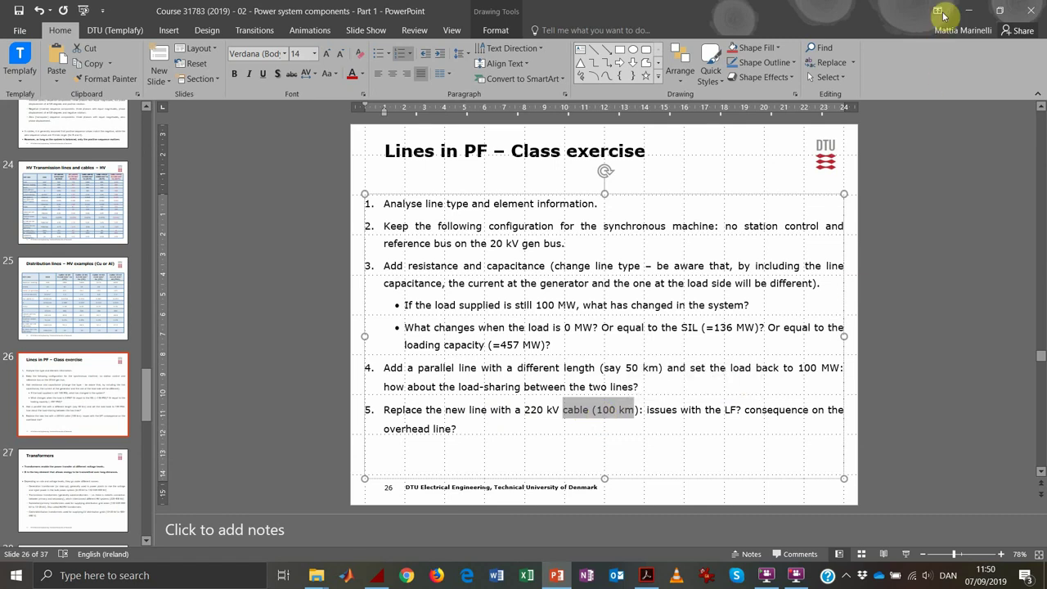
left_click(970, 11)
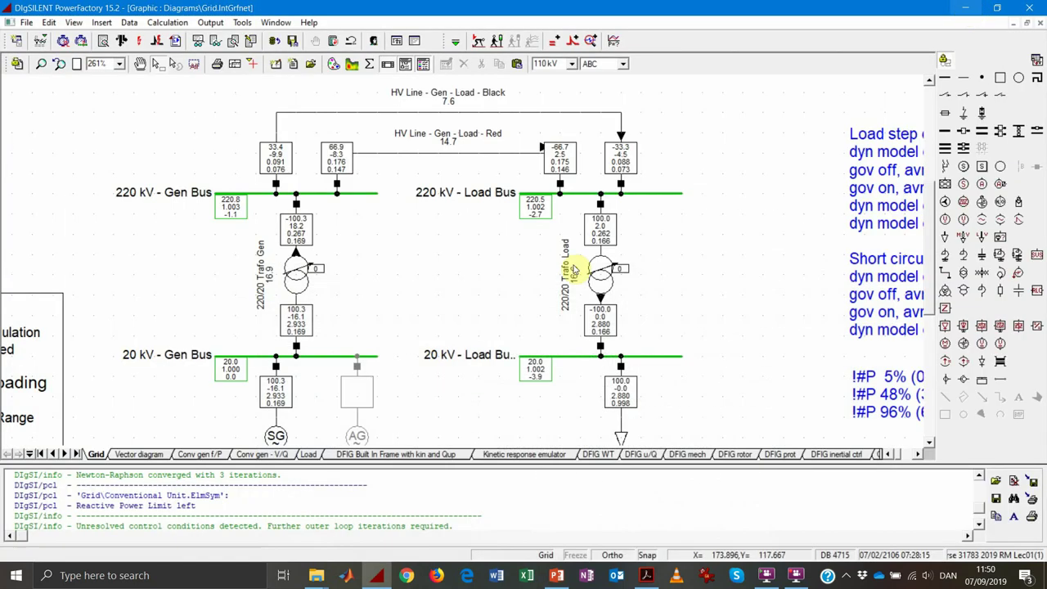
Set the Red HV line's length to 100 km and assign it the project line type Cable 220 kV AC - 366 MVA
double_click(457, 152)
double_click(451, 297)
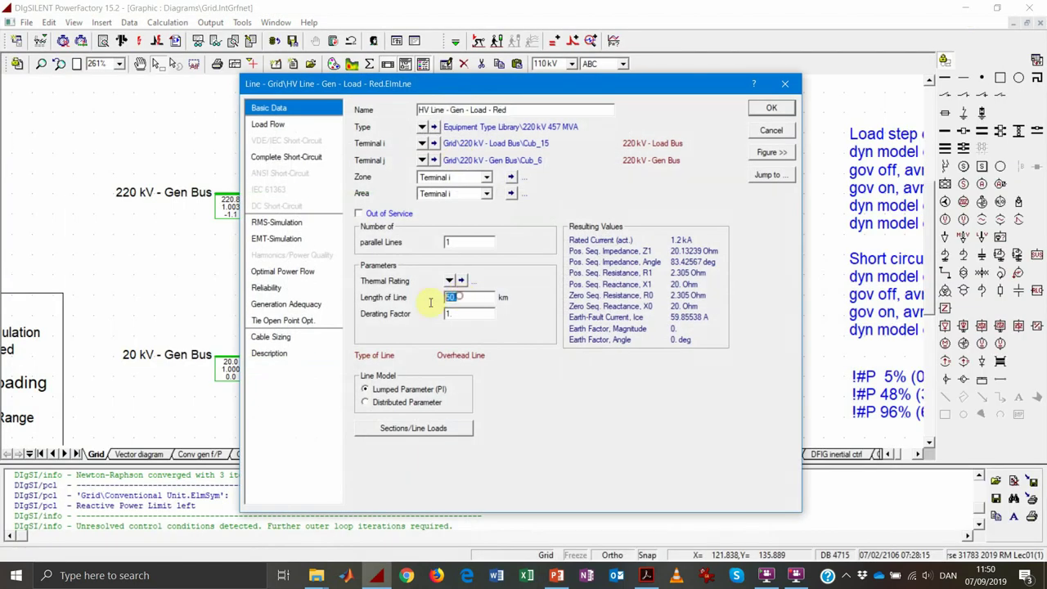
type("100")
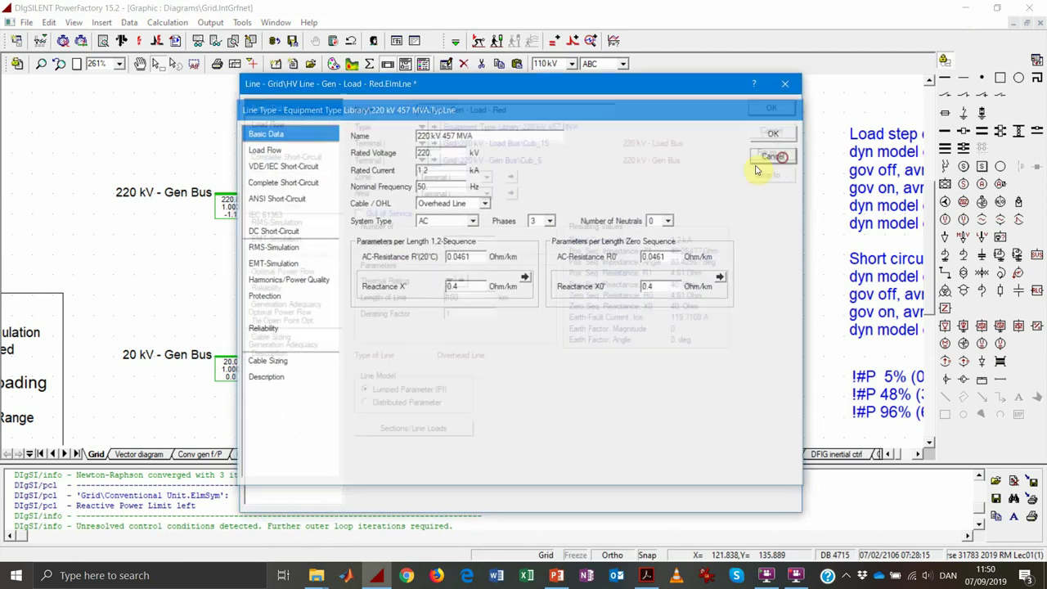
left_click(421, 128)
mouse_move(479, 155)
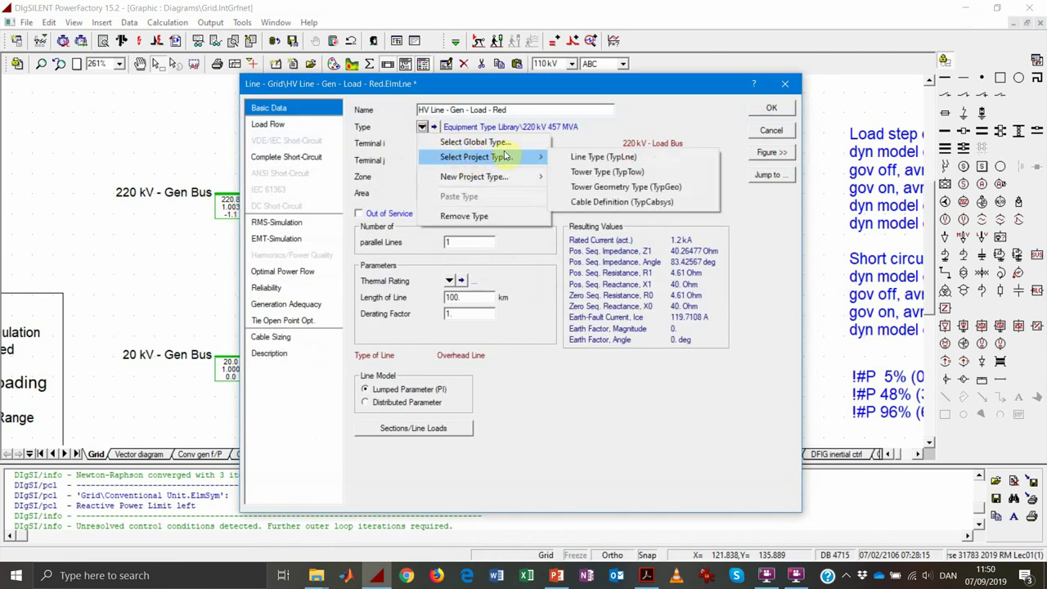
left_click(573, 155)
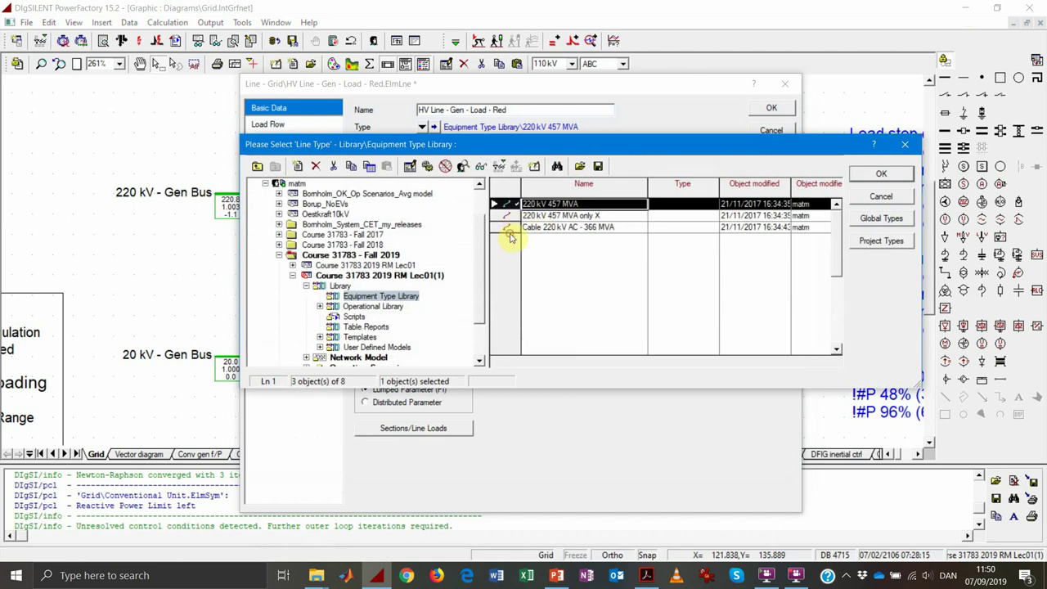
left_click(731, 228)
left_click(881, 172)
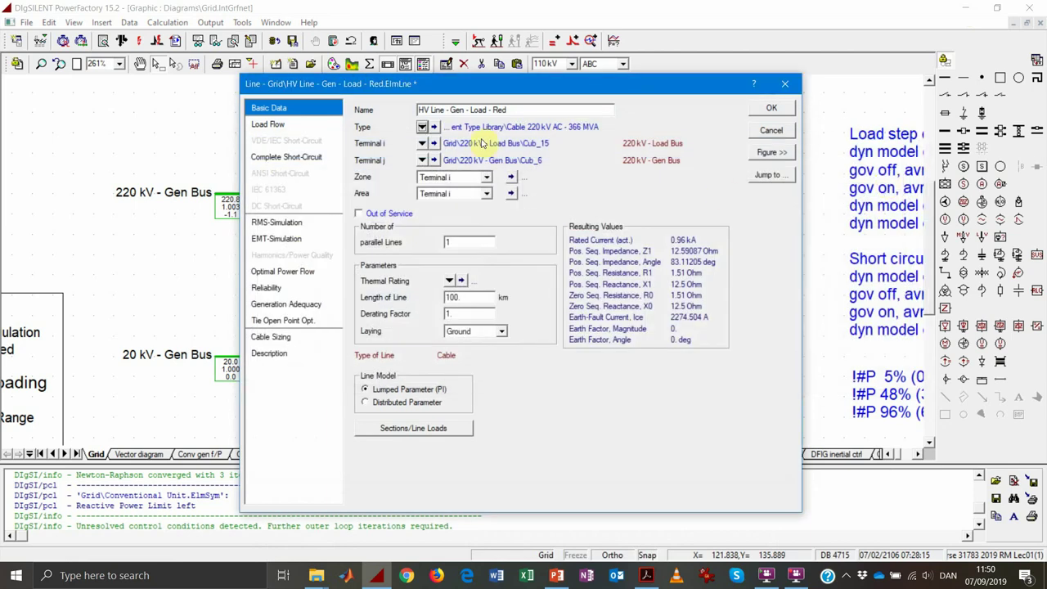
Examine the basic data and load flow parameters of the Cable 220 kV AC - 366 MVA type, including resistance, reactance and capacitance
left_click(434, 128)
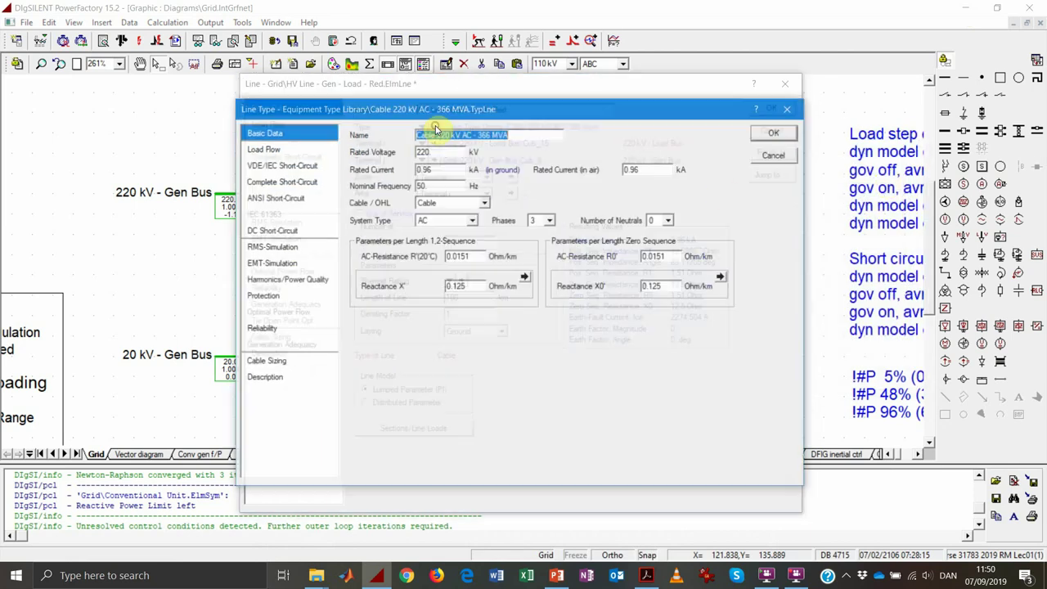
left_click(481, 258)
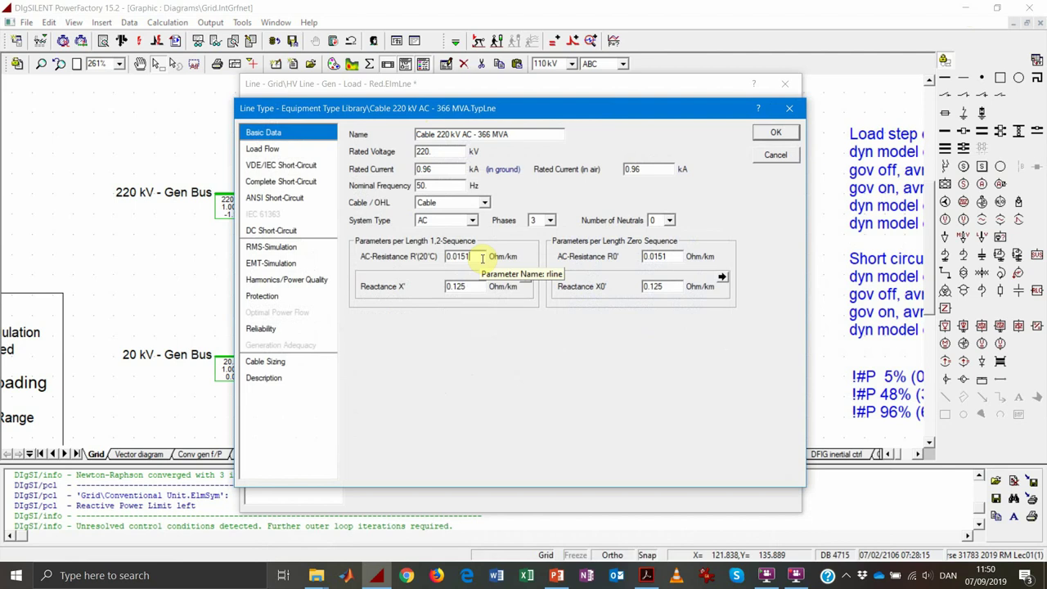
left_click(295, 155)
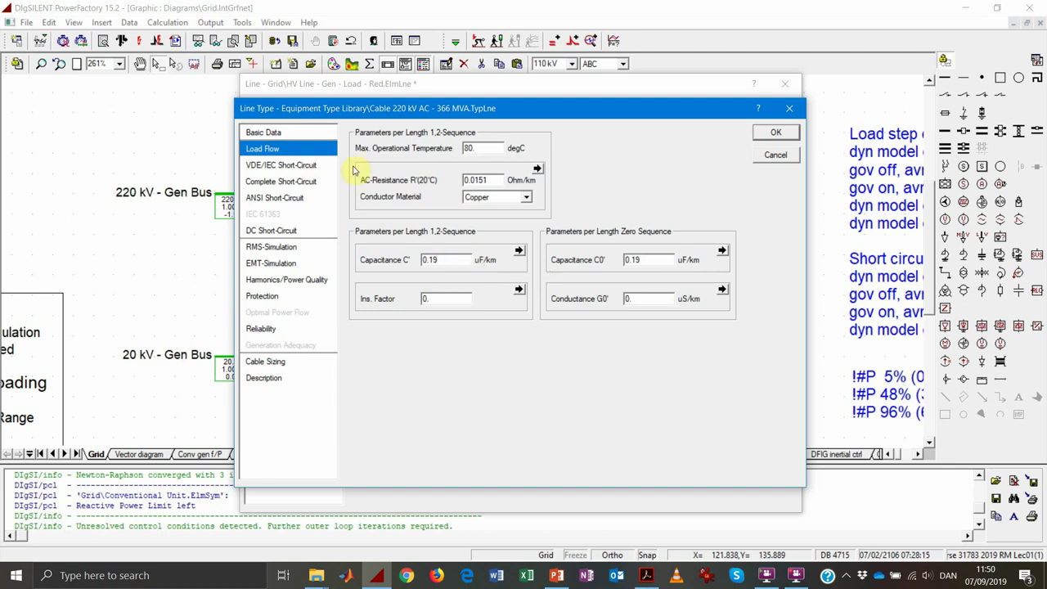
left_click(311, 132)
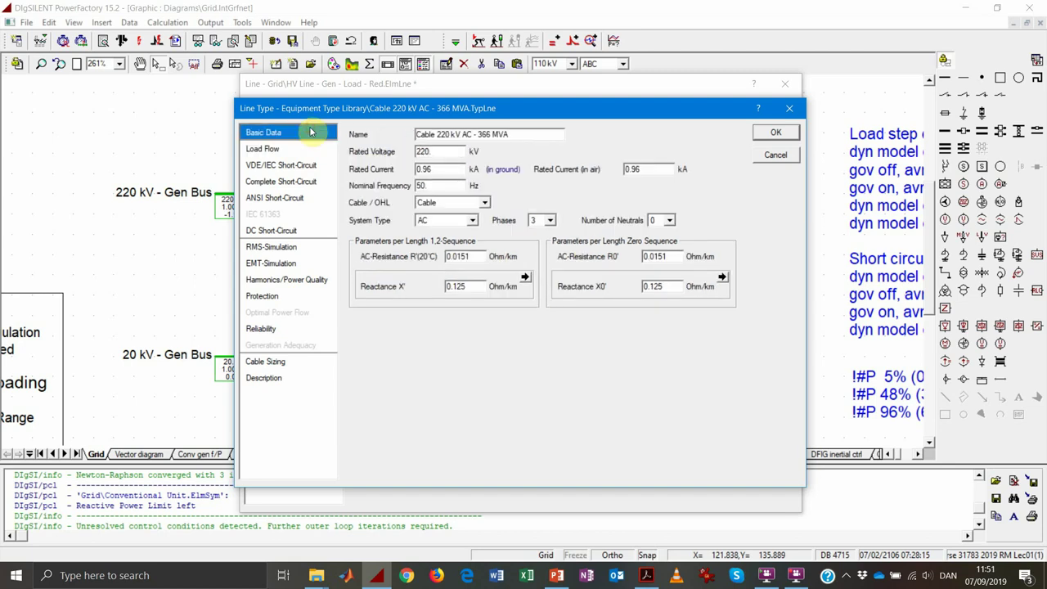
Confirm the cable type assignment on the Red HV line and run the balanced load flow
left_click(785, 157)
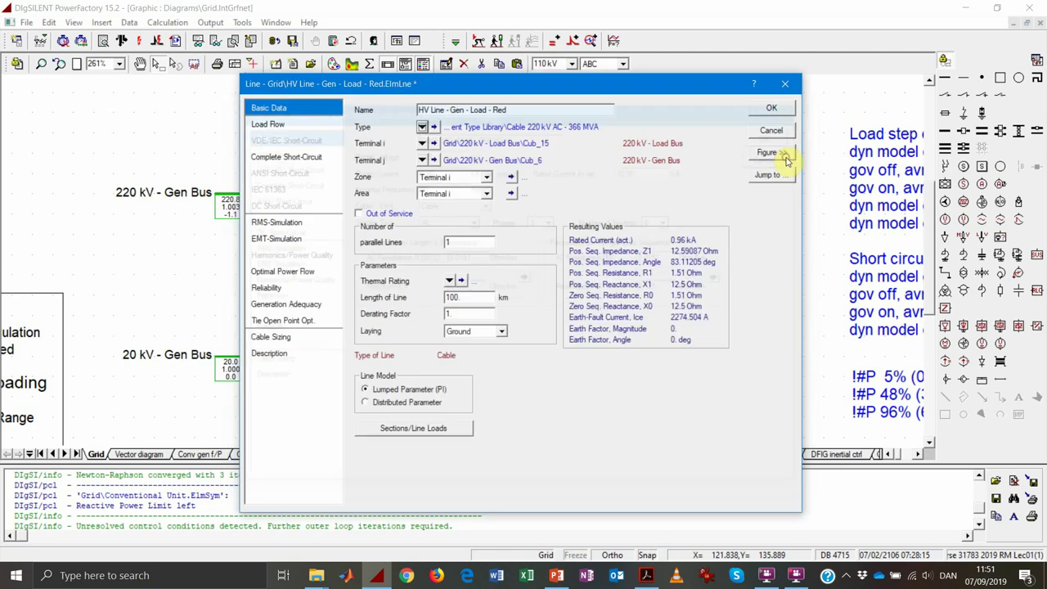
left_click(784, 109)
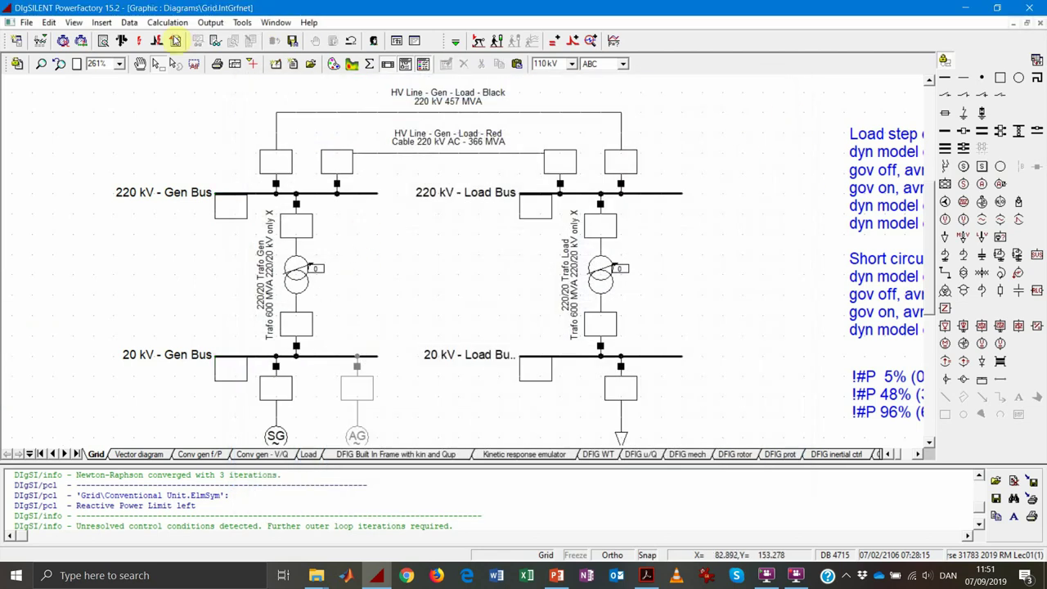
left_click(121, 40)
left_click(714, 123)
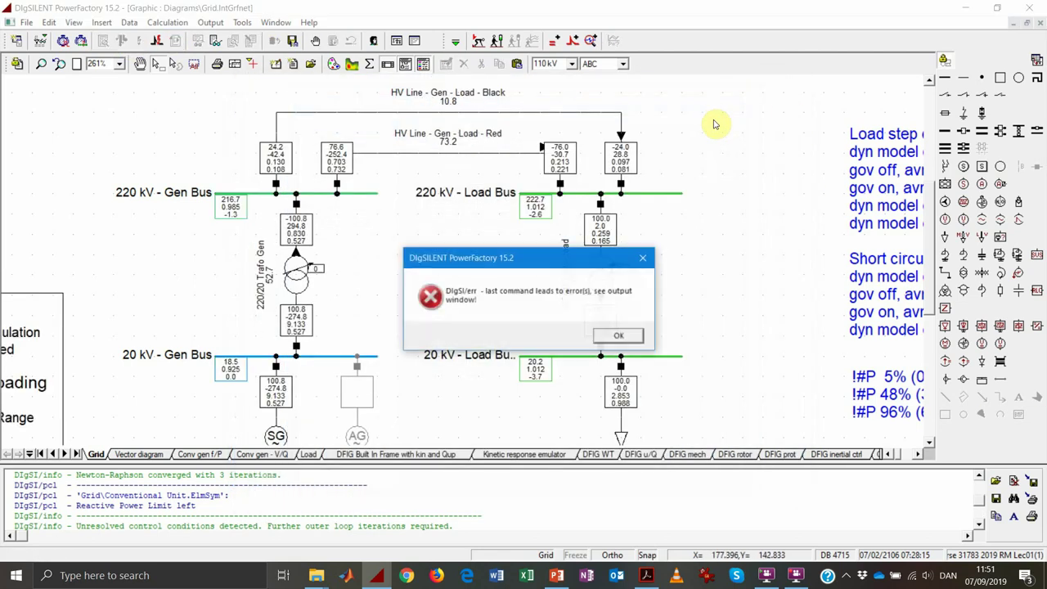
left_click(622, 336)
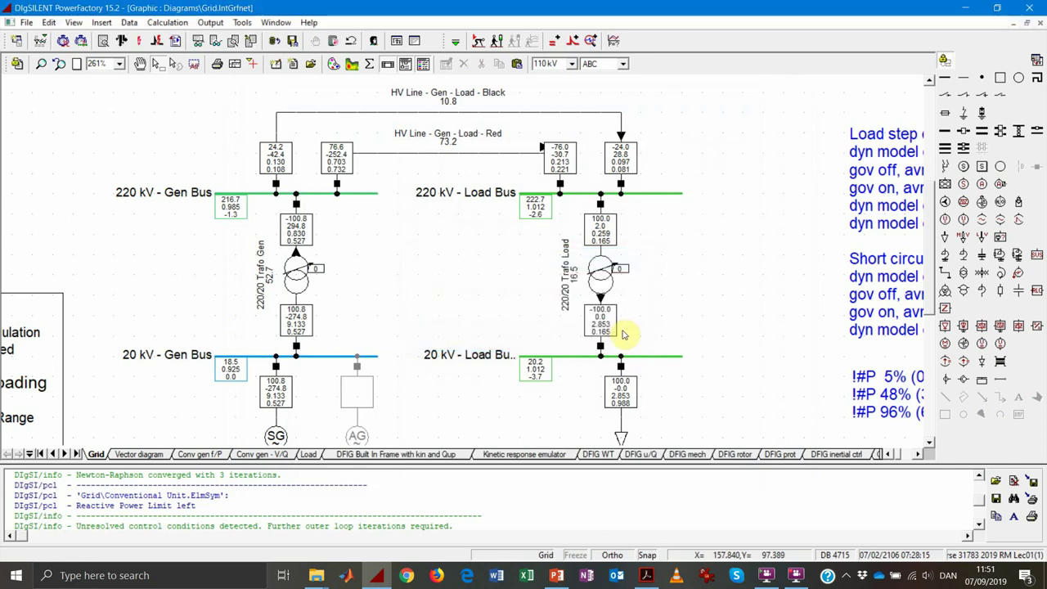
Read the output window messages about the load flow's outer loop and the Conventional Unit's reactive power limit
left_click(994, 516)
left_click(266, 534)
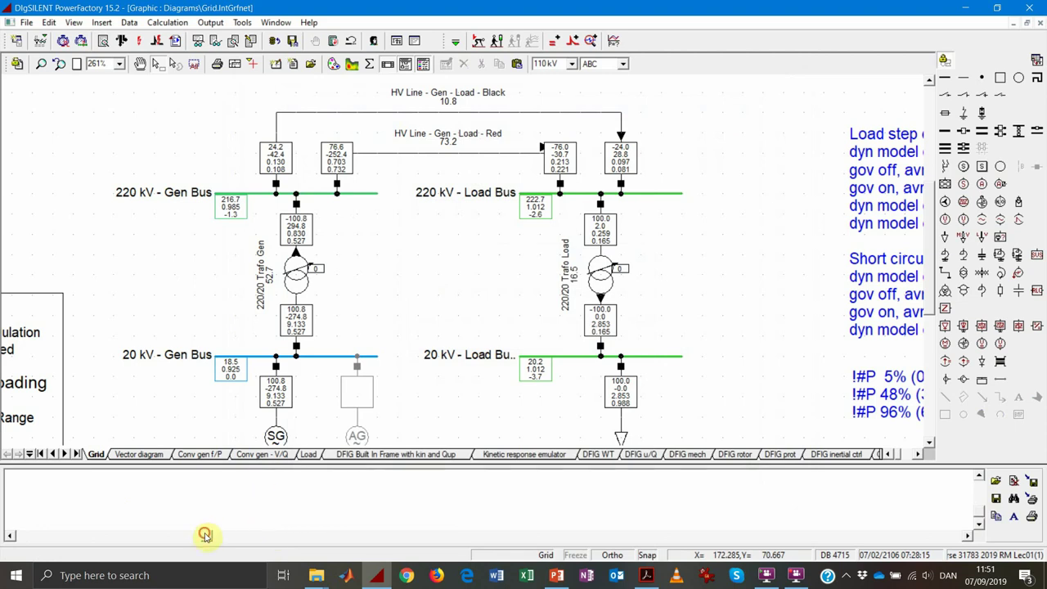
left_click_drag(206, 534, 40, 528)
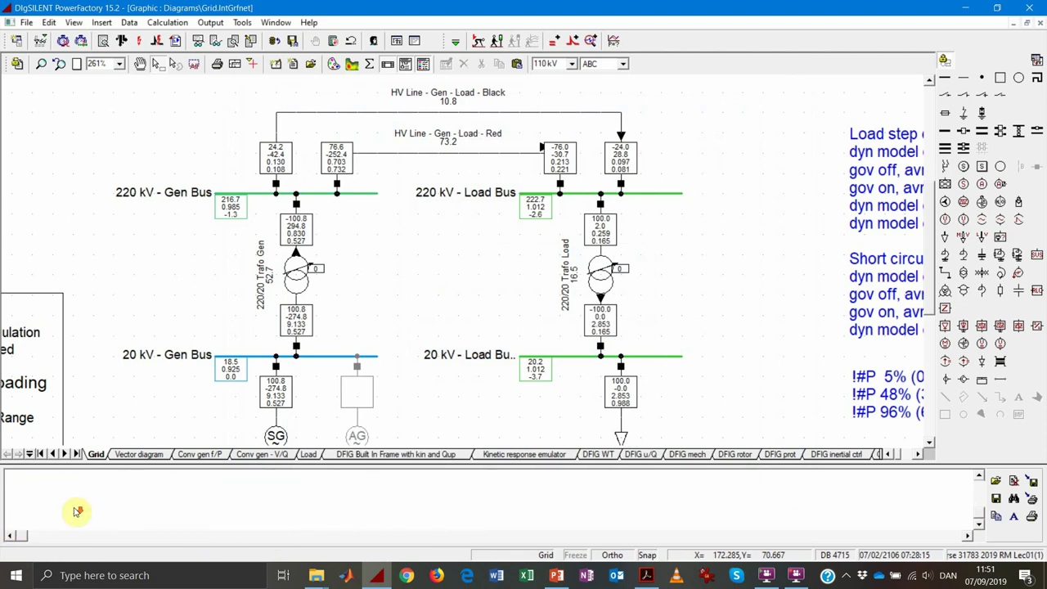
scroll(75, 512, "up", 2)
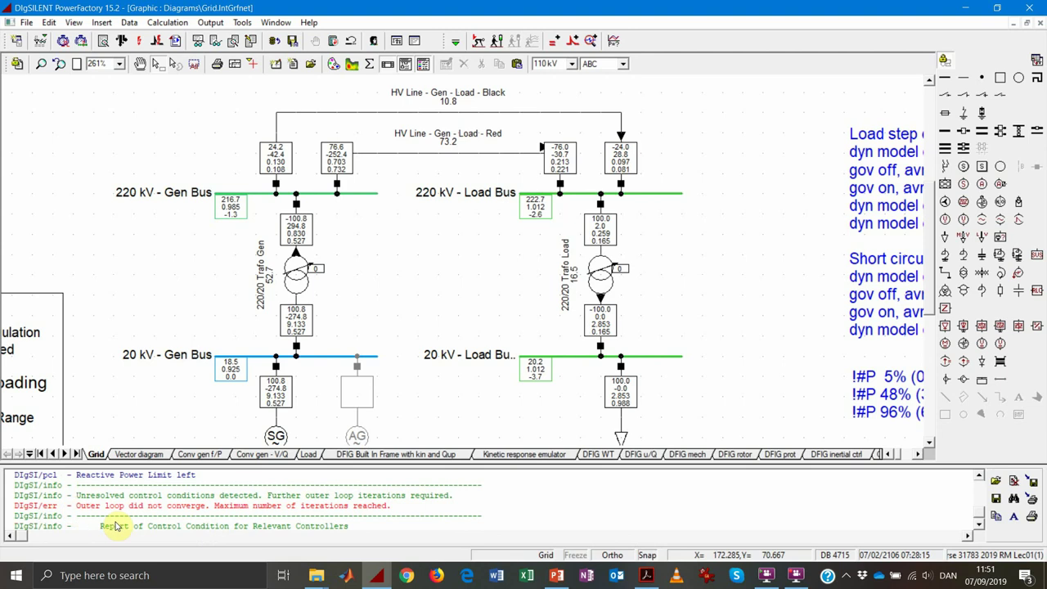
scroll(175, 506, "up", 1)
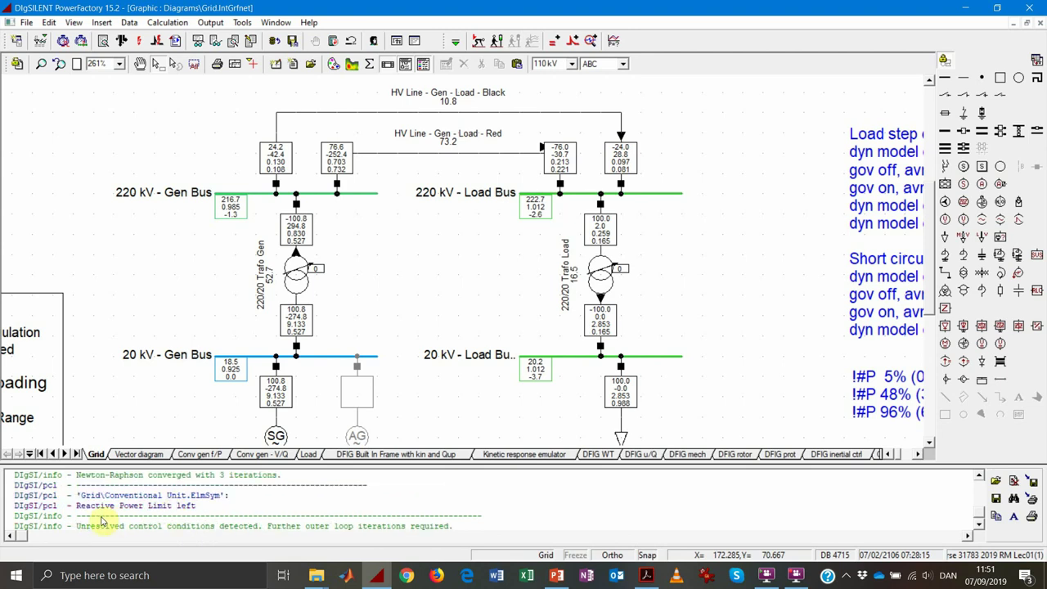
left_click(72, 506)
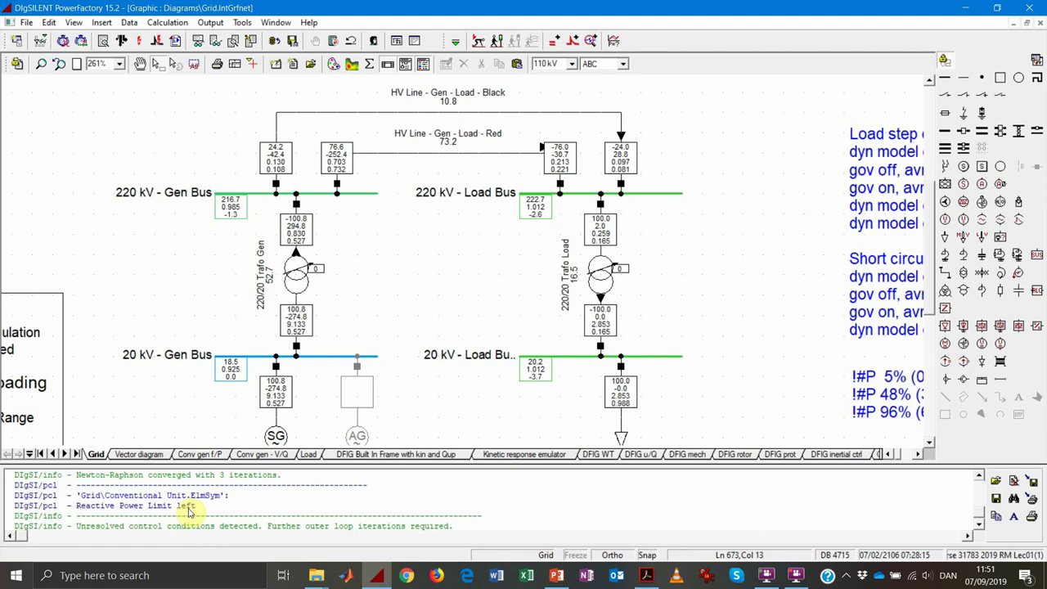
Examine the synchronous generator's load flow operational limits and capability curve, and compare them with the generator and Red line results
double_click(276, 435)
left_click(310, 157)
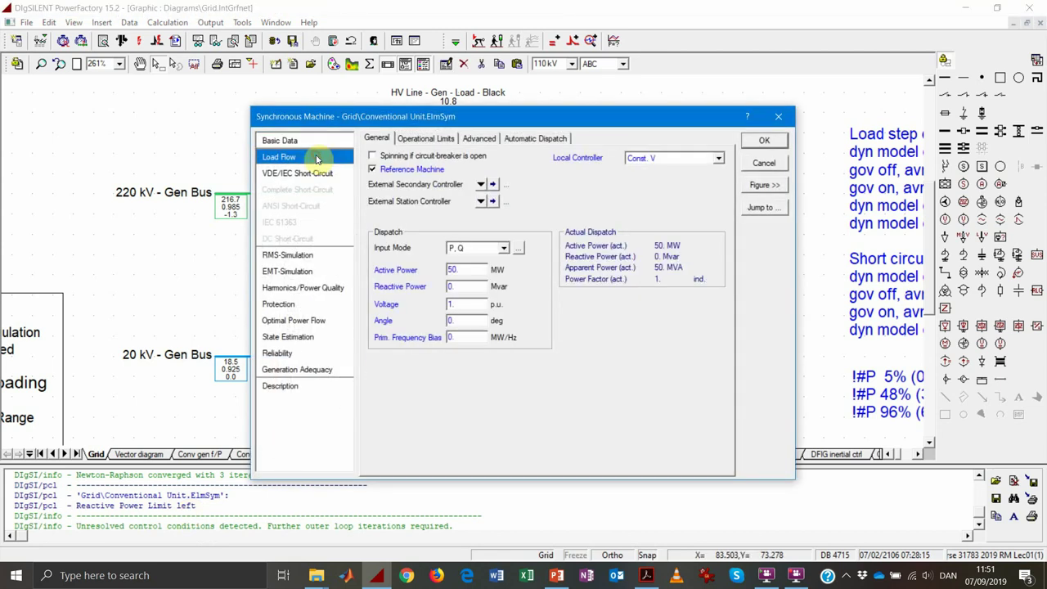
left_click(429, 139)
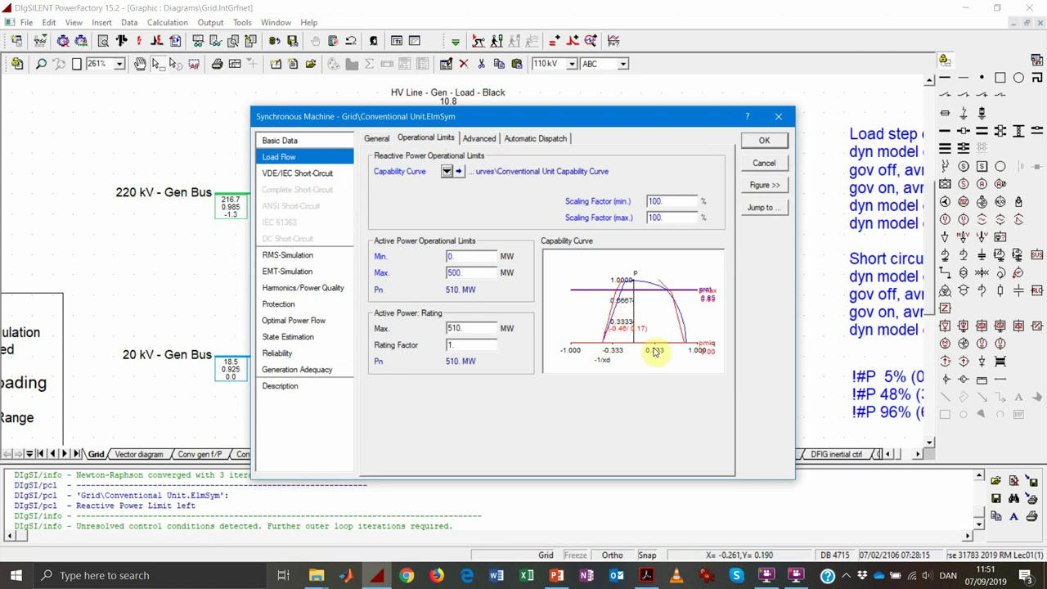
left_click(763, 163)
left_click(440, 316)
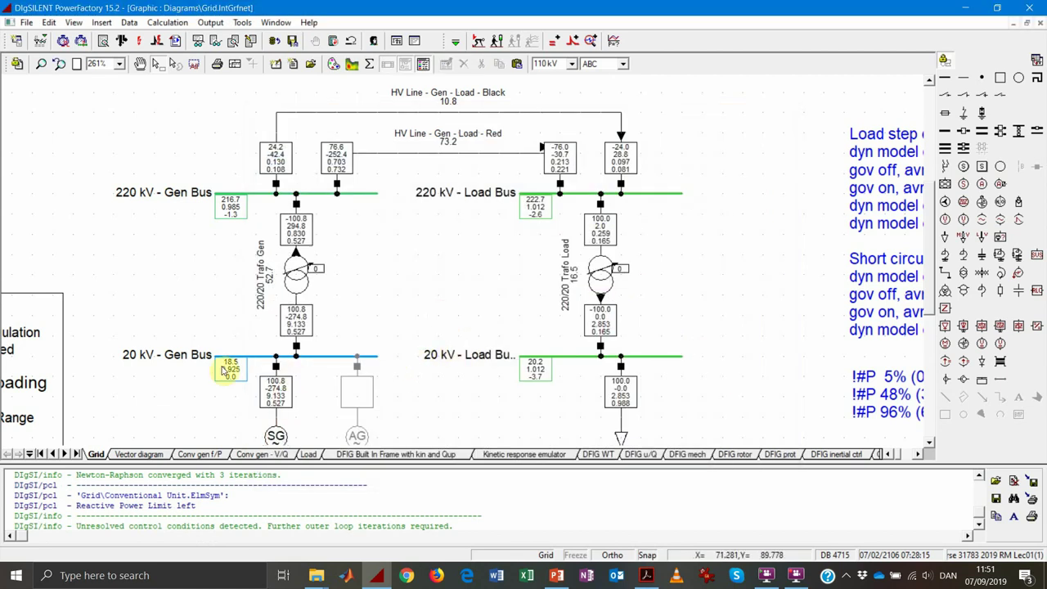
mouse_move(229, 378)
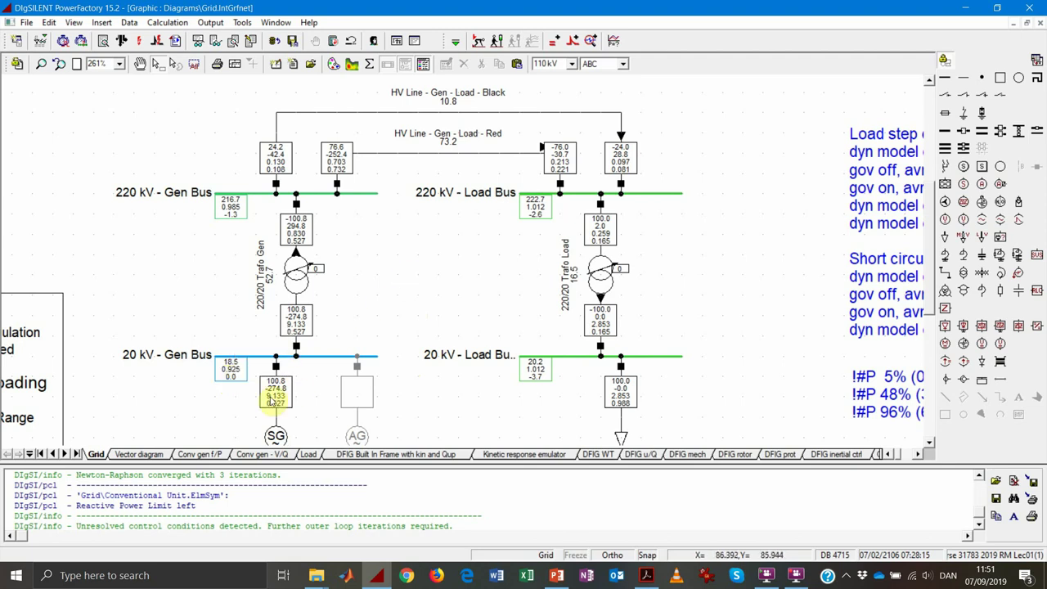
mouse_move(342, 168)
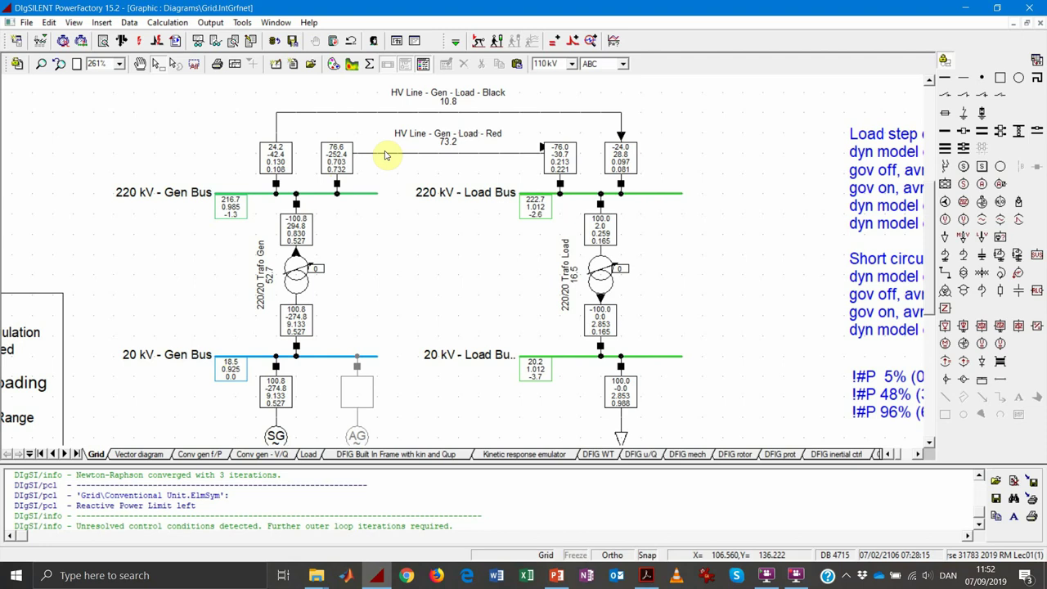
Compare the basic data of the Black and Red HV lines, including their types and impedances
left_click(437, 114)
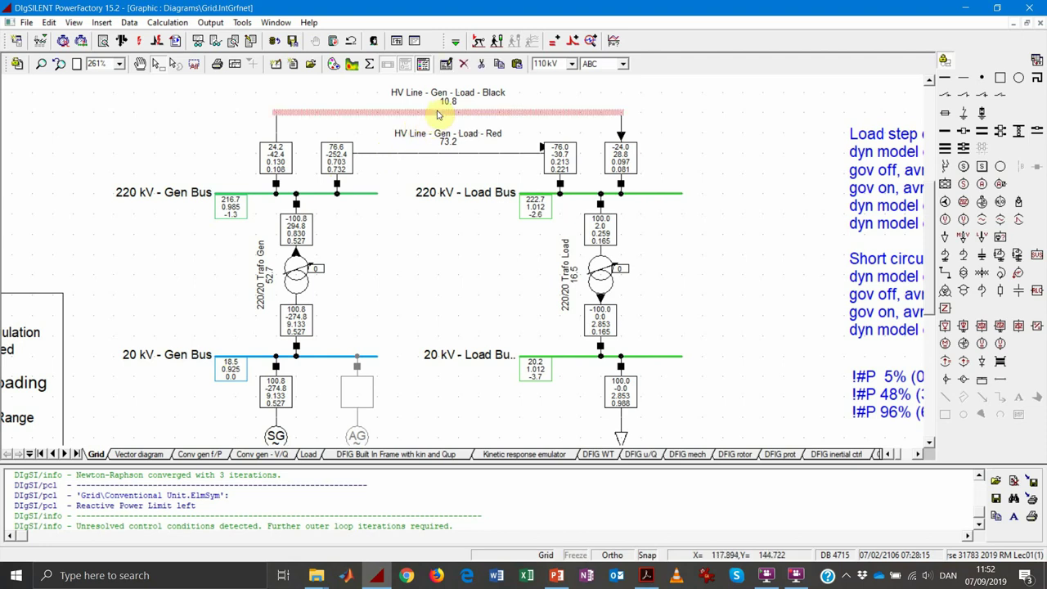
double_click(438, 114)
left_click(299, 109)
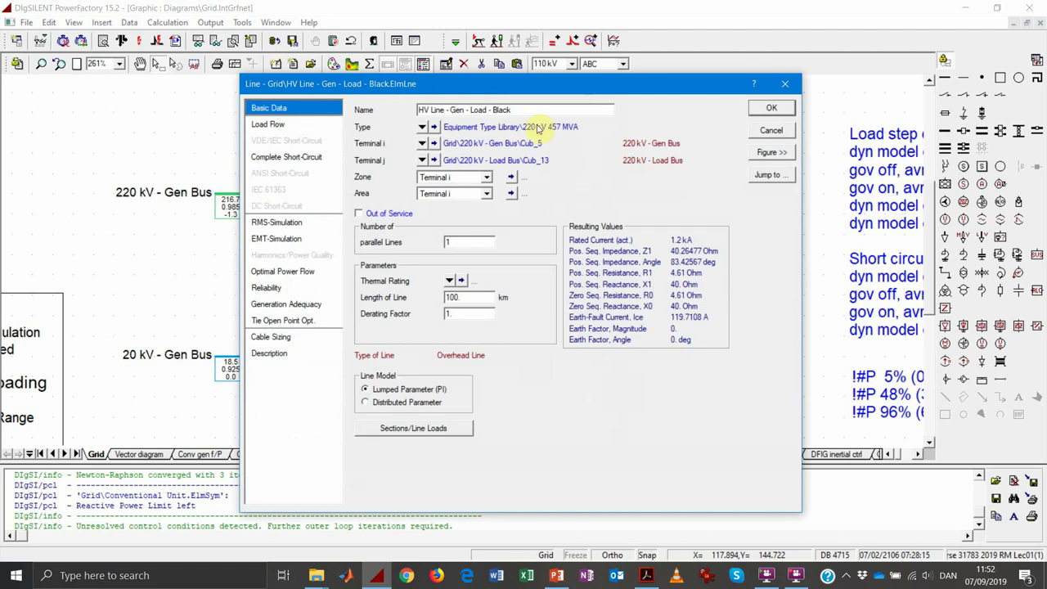
left_click(772, 130)
left_click(489, 153)
double_click(489, 153)
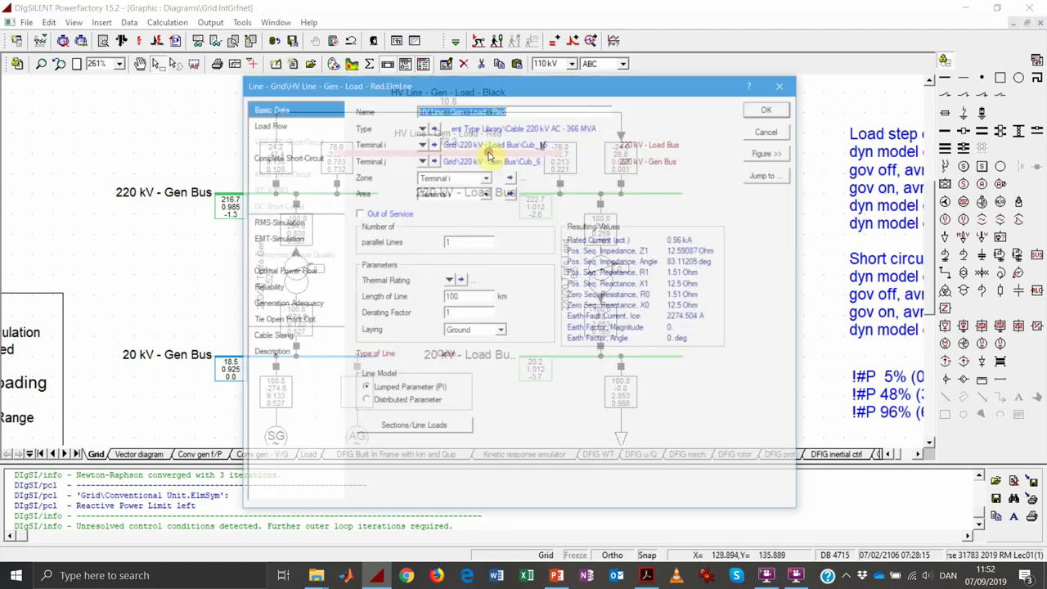
left_click(765, 133)
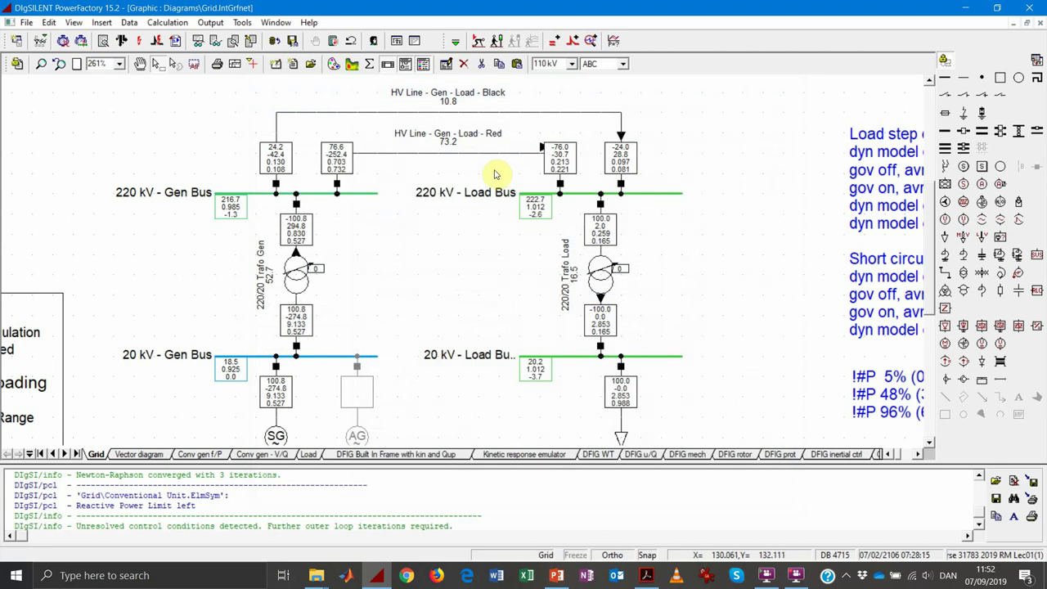
Check the AC resistance and reactance per kilometre of the cable type used by the Red HV line
double_click(422, 156)
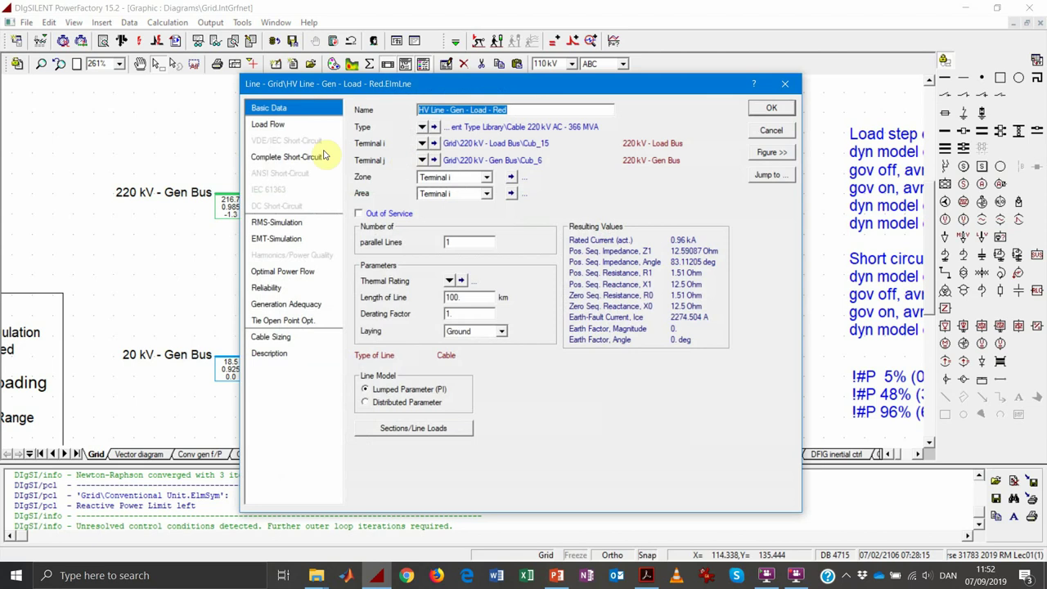
left_click(434, 127)
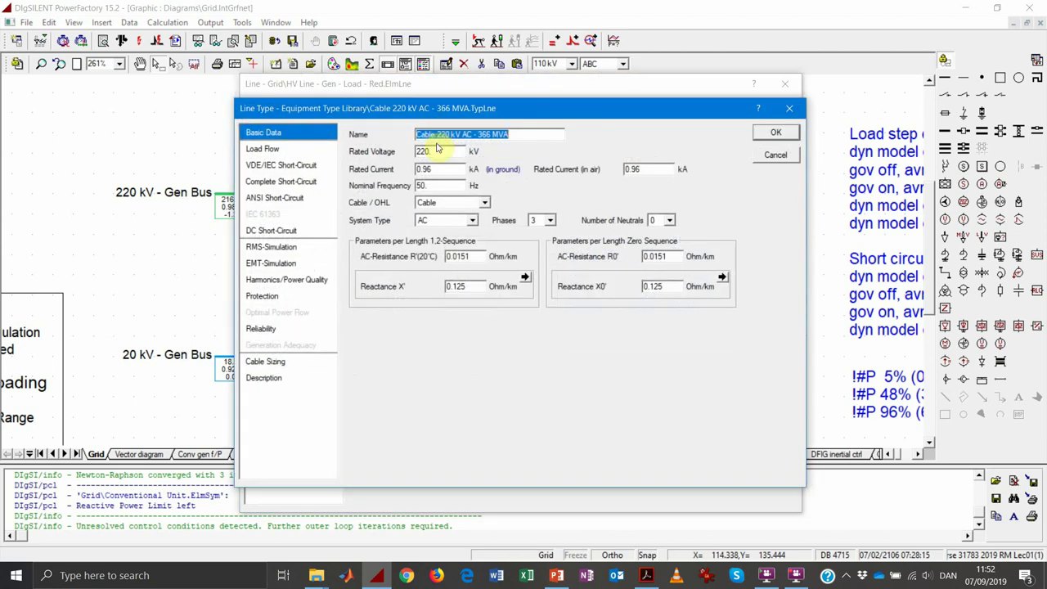
left_click(469, 256)
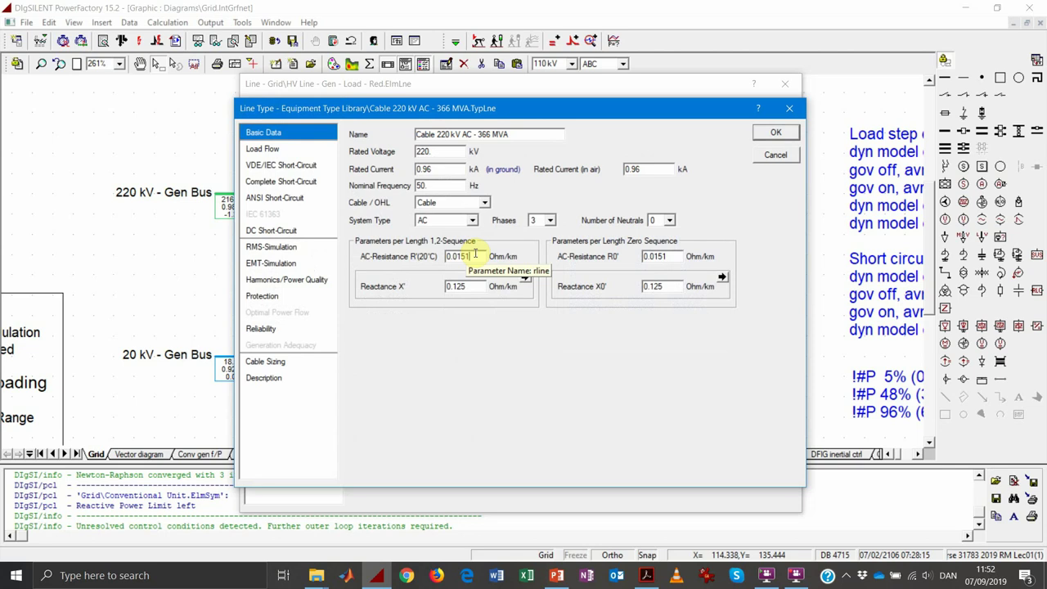
left_click(473, 285)
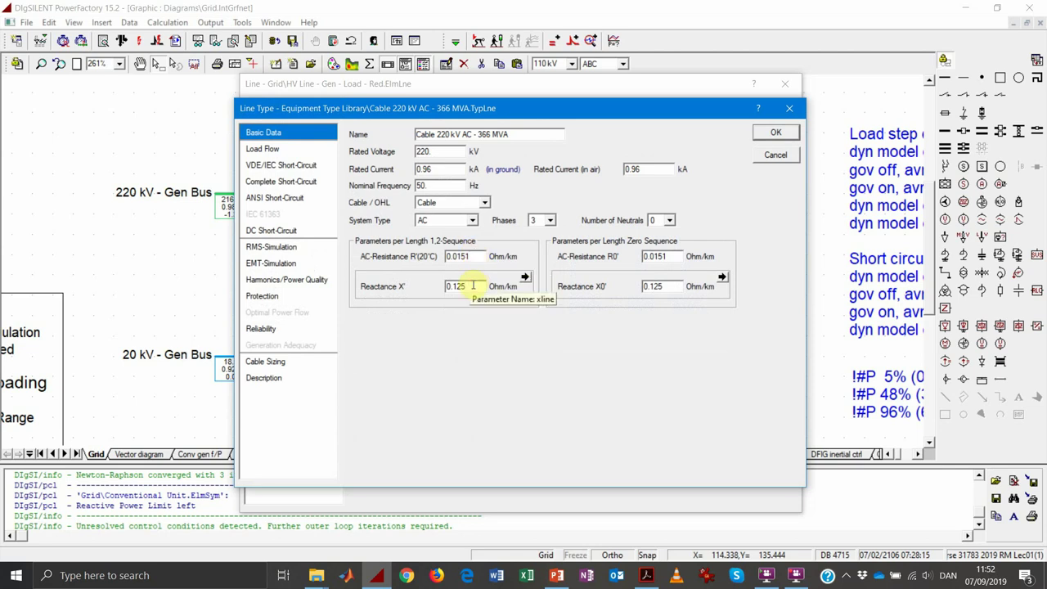
left_click(776, 154)
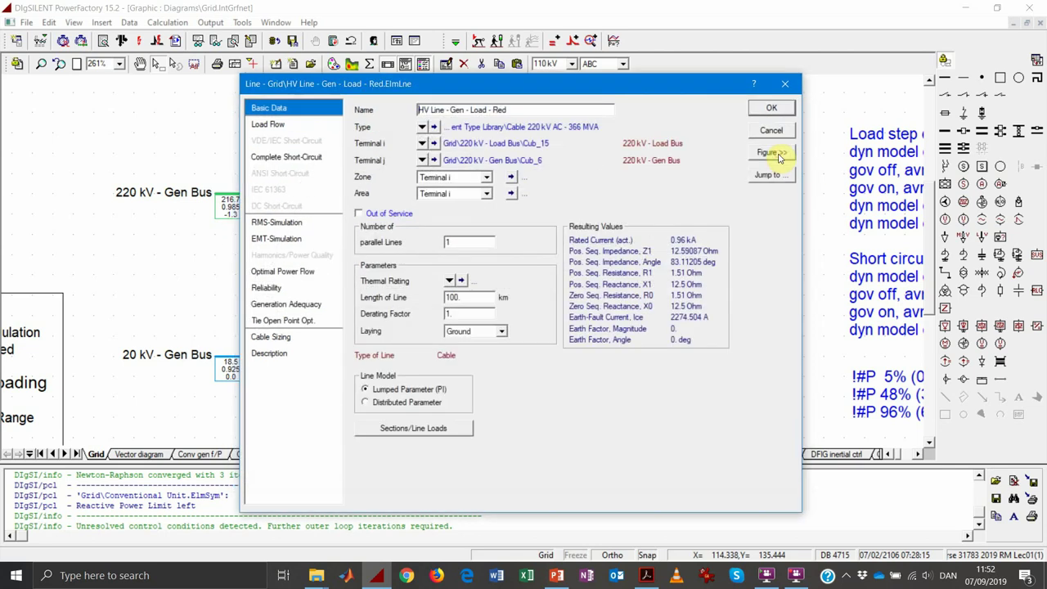
left_click(772, 107)
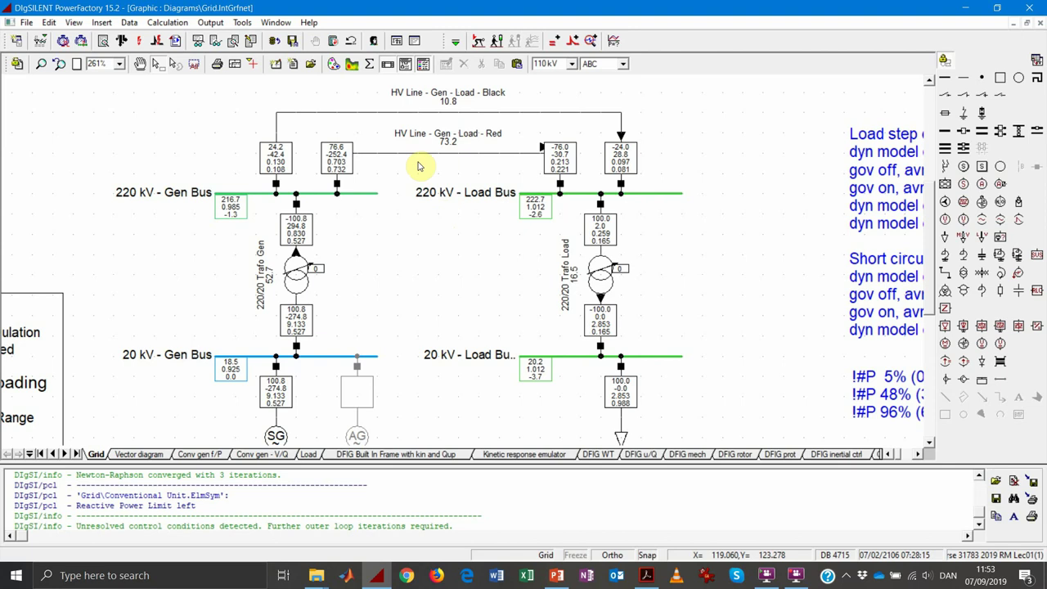
Review the Red line's load flow results at the 220 kV gen bus and switch to the PowerPoint slide with the class exercise
left_click(339, 163)
mouse_move(342, 166)
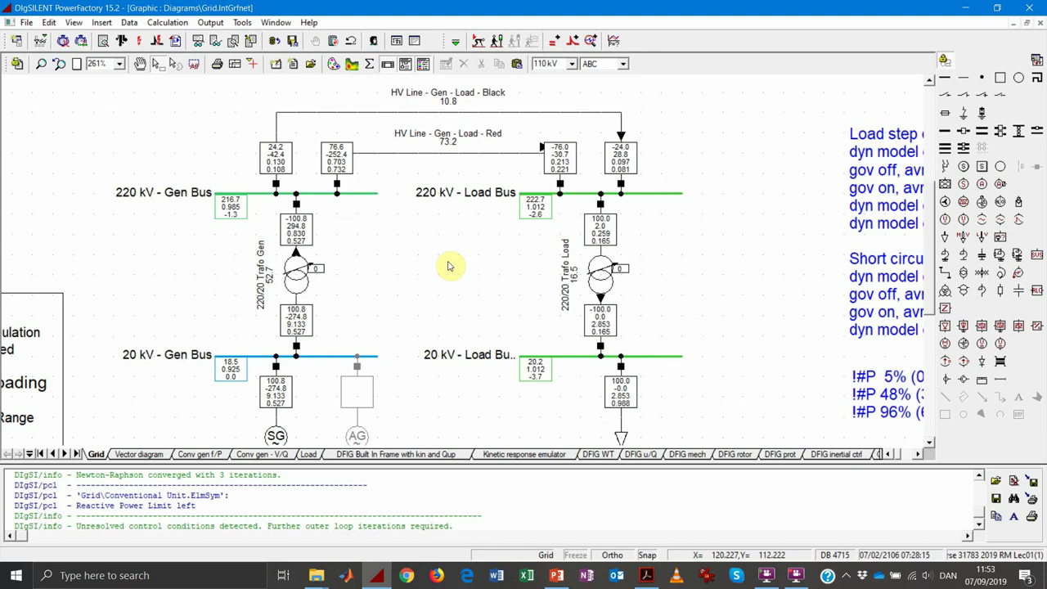
left_click(556, 575)
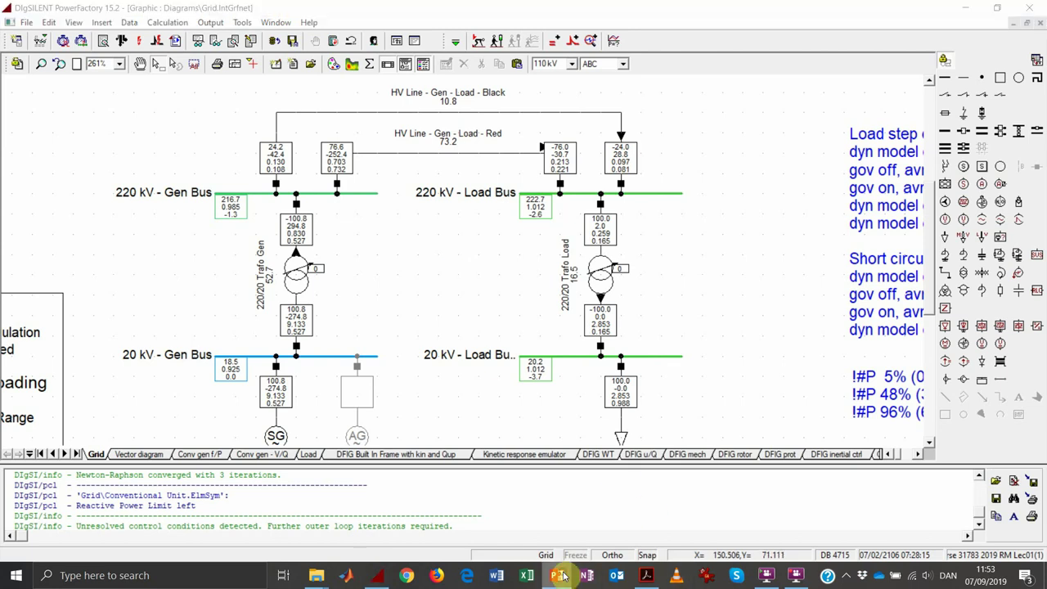
left_click(517, 439)
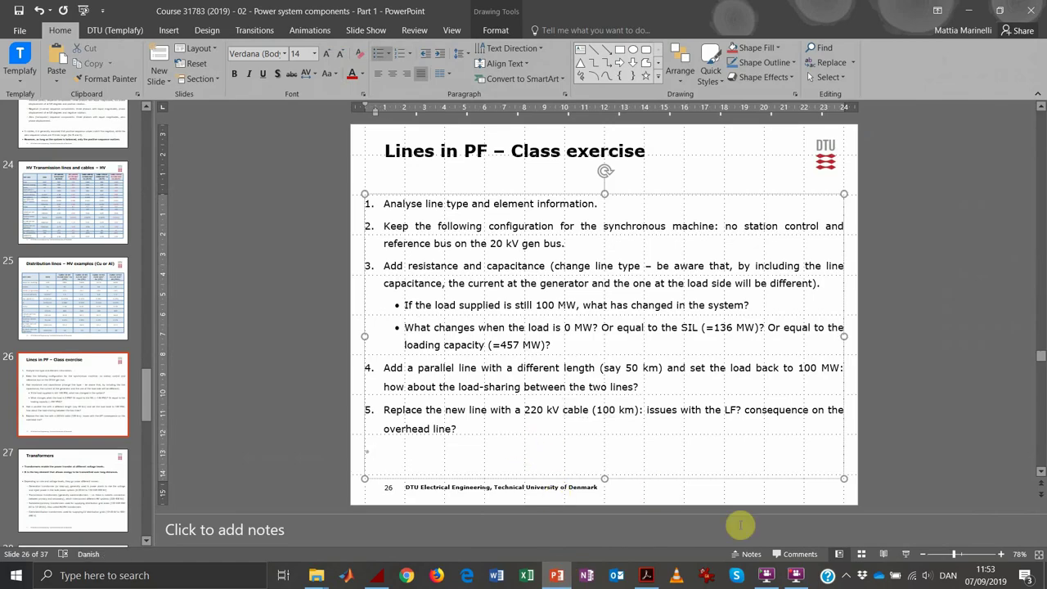
mouse_move(791, 580)
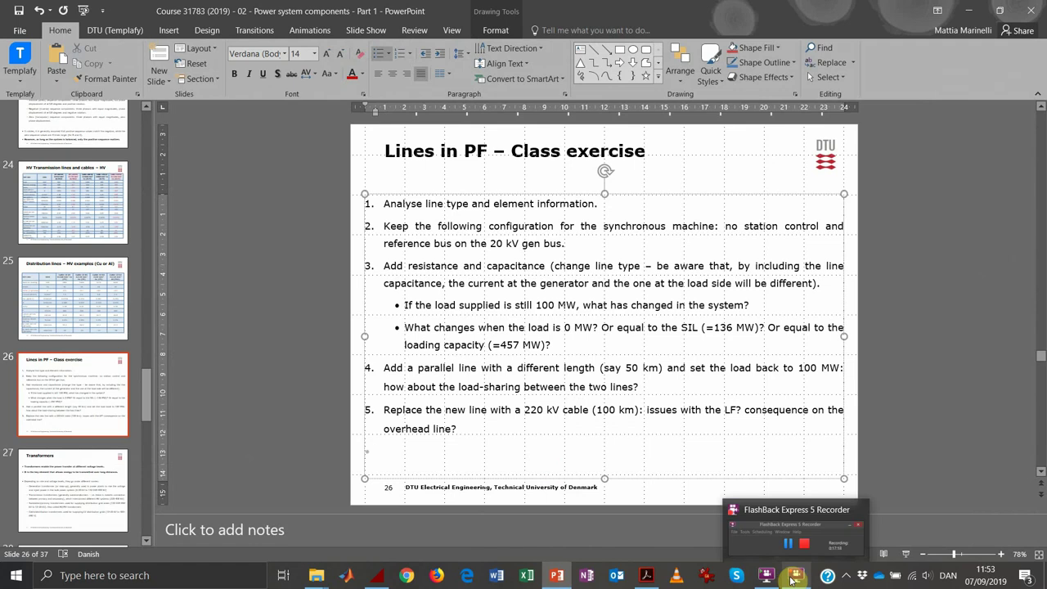
left_click(791, 580)
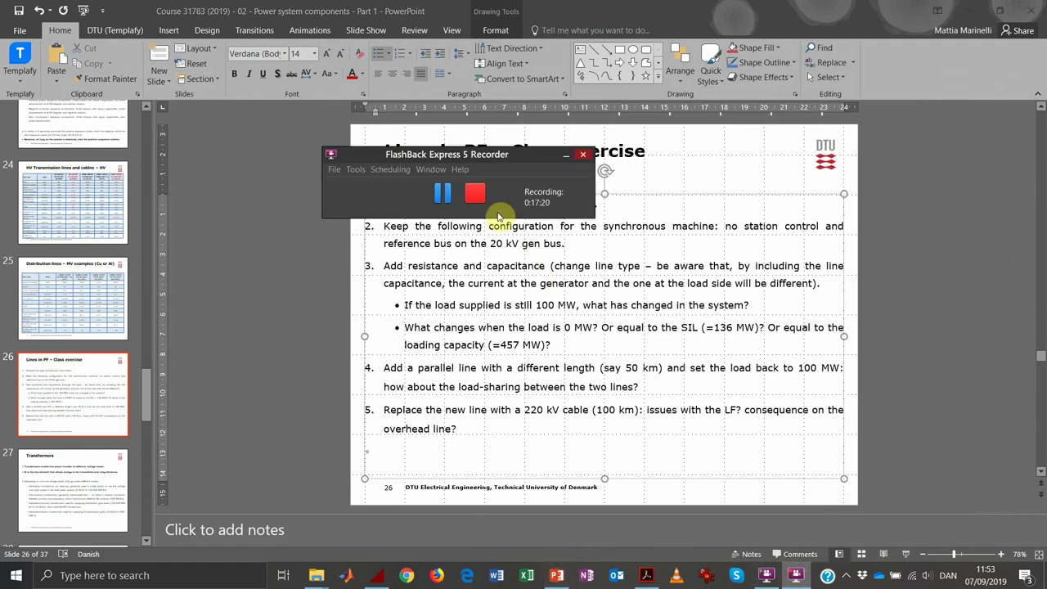